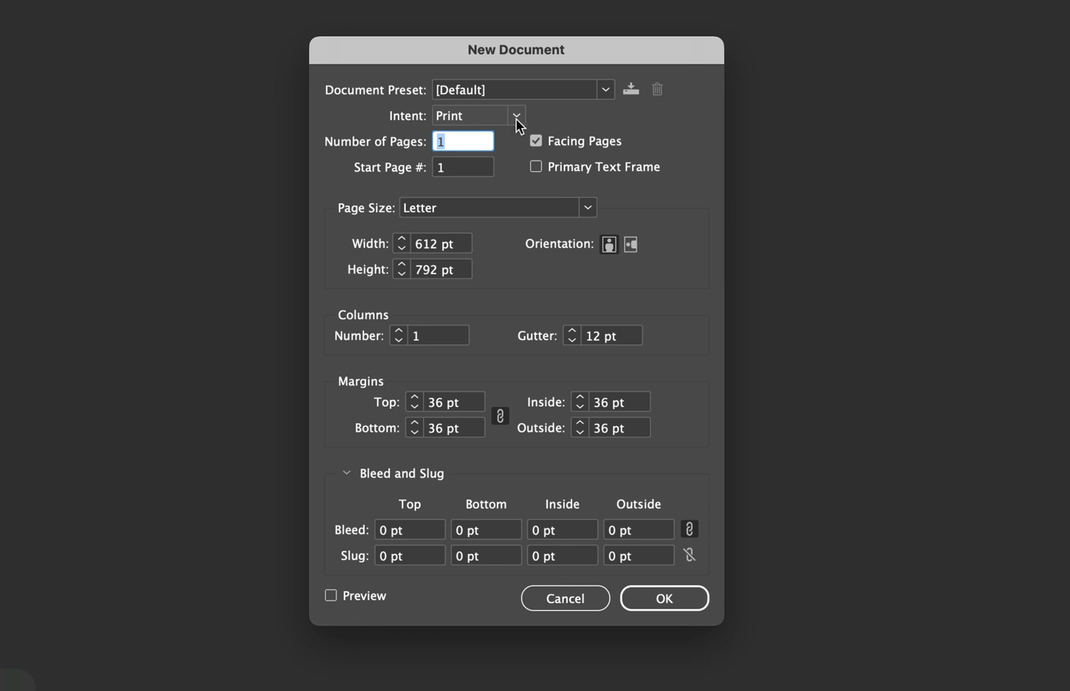
# - Set the new document's intent to Web with a page size of 1920 px wide by 1080 px high
pyautogui.click(516, 117)
pyautogui.click(498, 164)
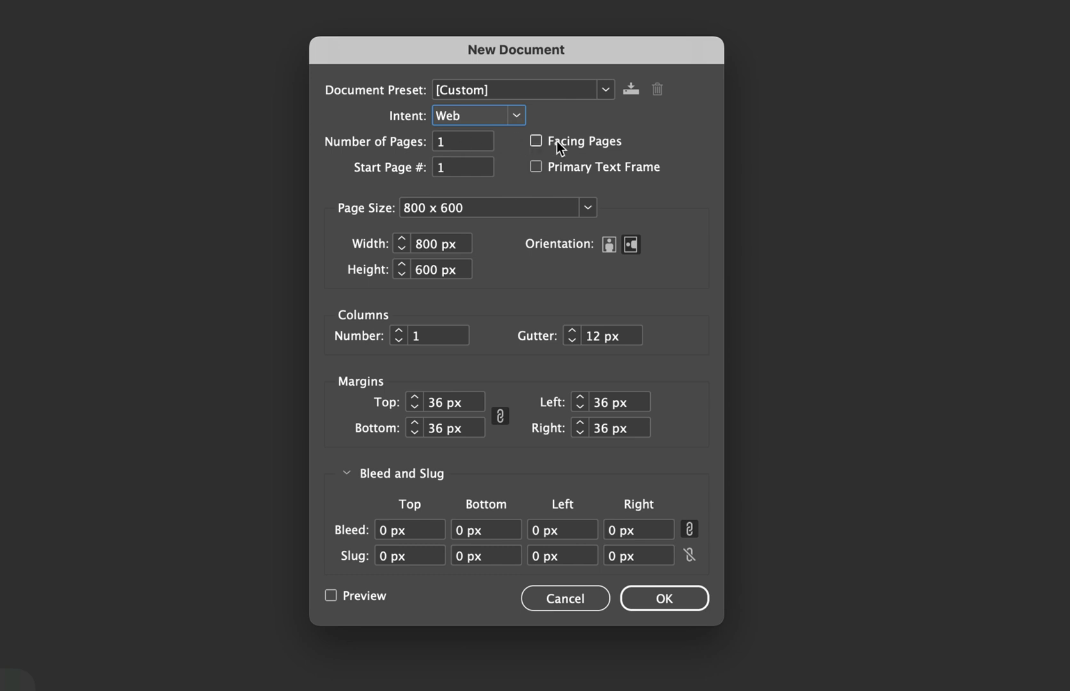
pyautogui.click(365, 244)
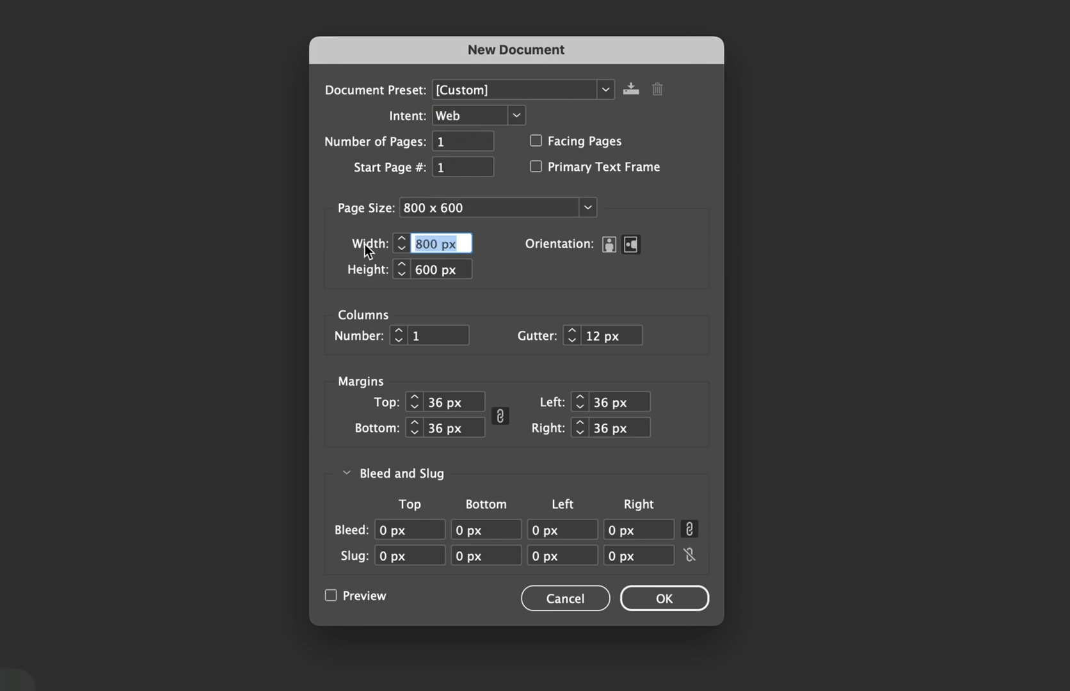
pyautogui.write('1920')
pyautogui.press('Tab')
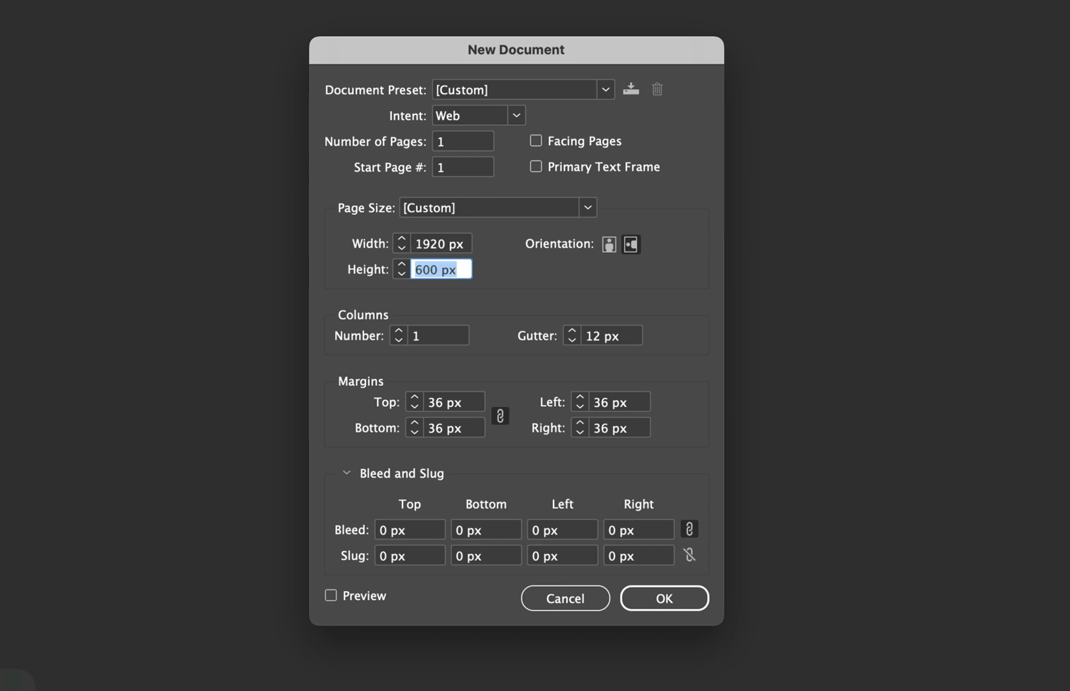
pyautogui.write('1080')
pyautogui.press('Tab')
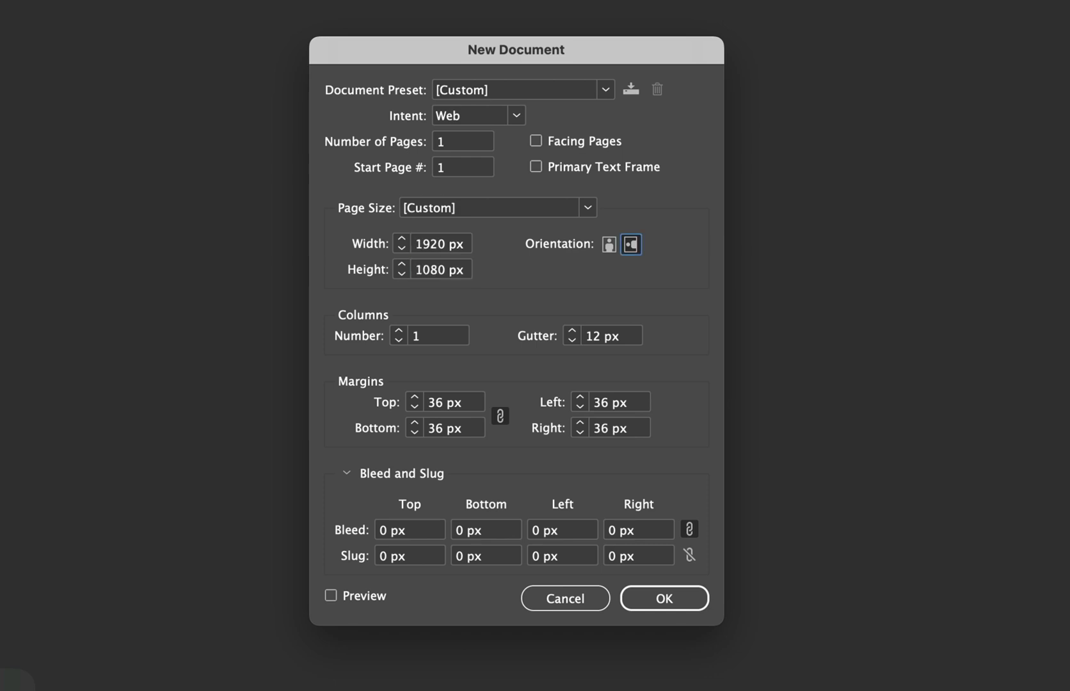
pyautogui.press('Tab')
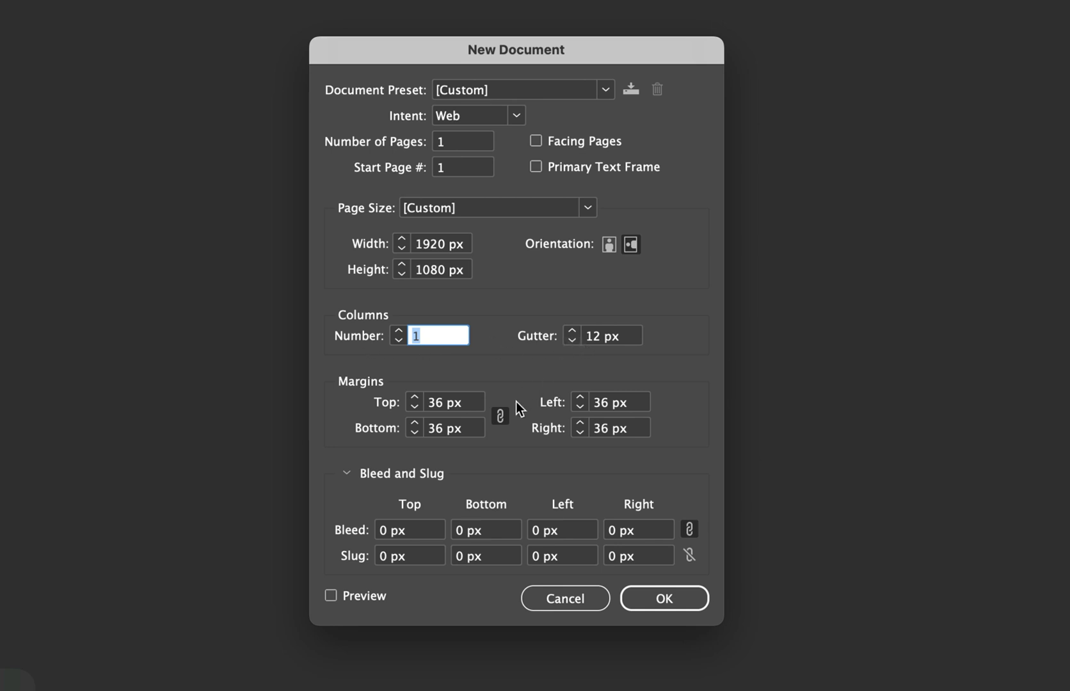
# - Set the linked margins to .5" on all four sides
pyautogui.click(375, 401)
pyautogui.write('.')
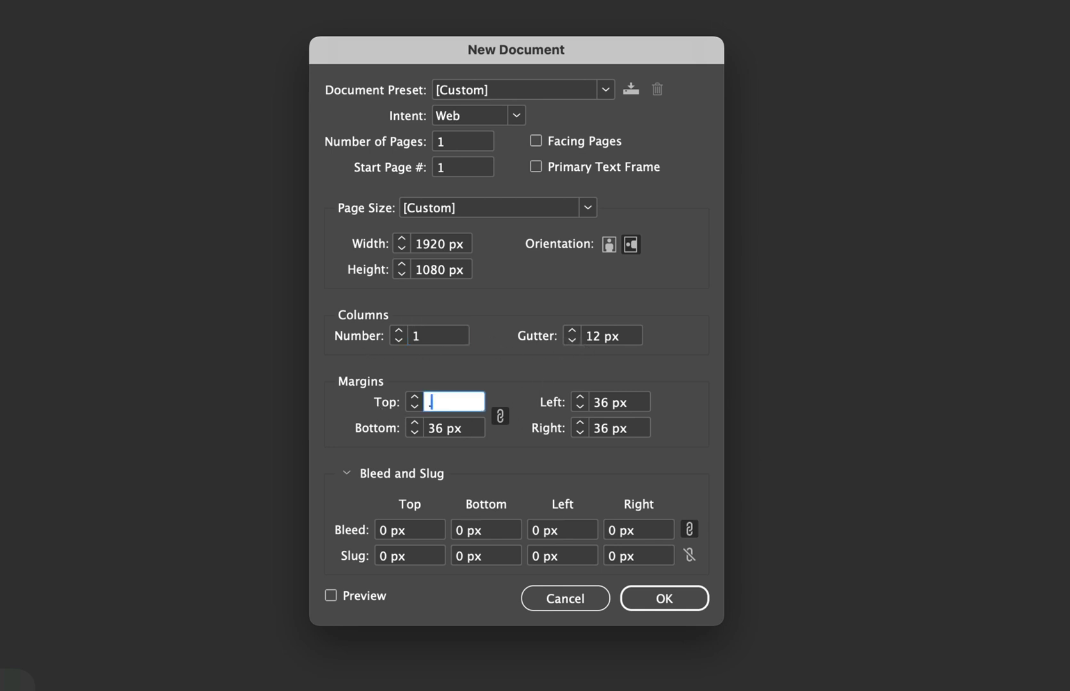
pyautogui.write('5"')
pyautogui.press('Tab')
pyautogui.press('Tab')
pyautogui.press('Tab')
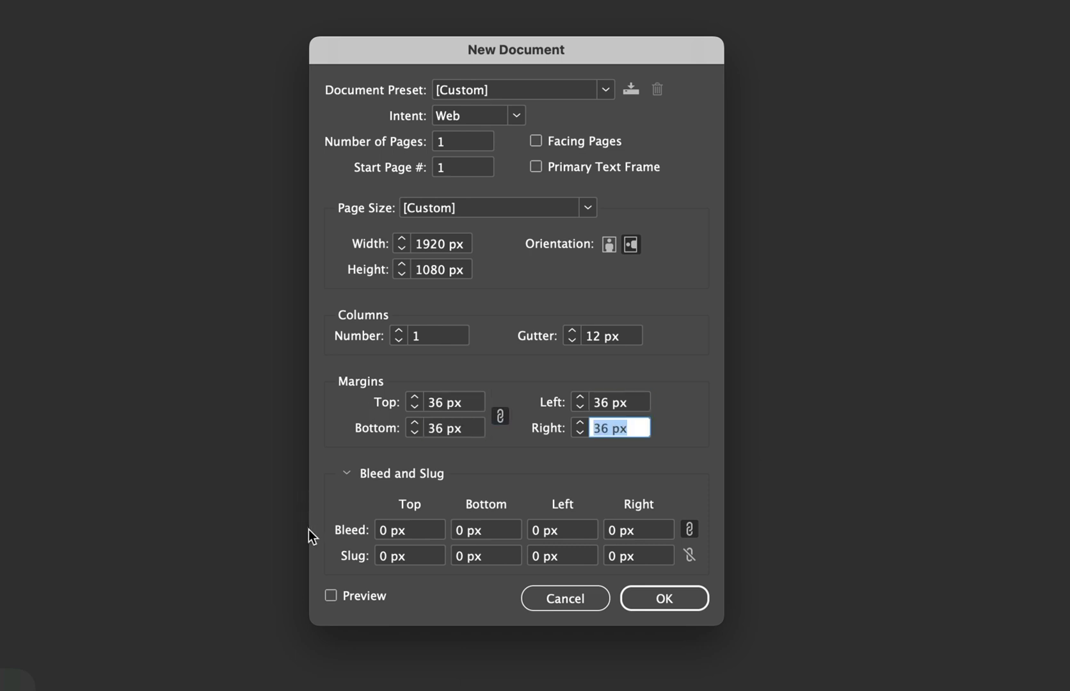
# - Set the bleed to 10 px on all sides and create the document
pyautogui.press('Tab')
pyautogui.write('10')
pyautogui.press('Tab')
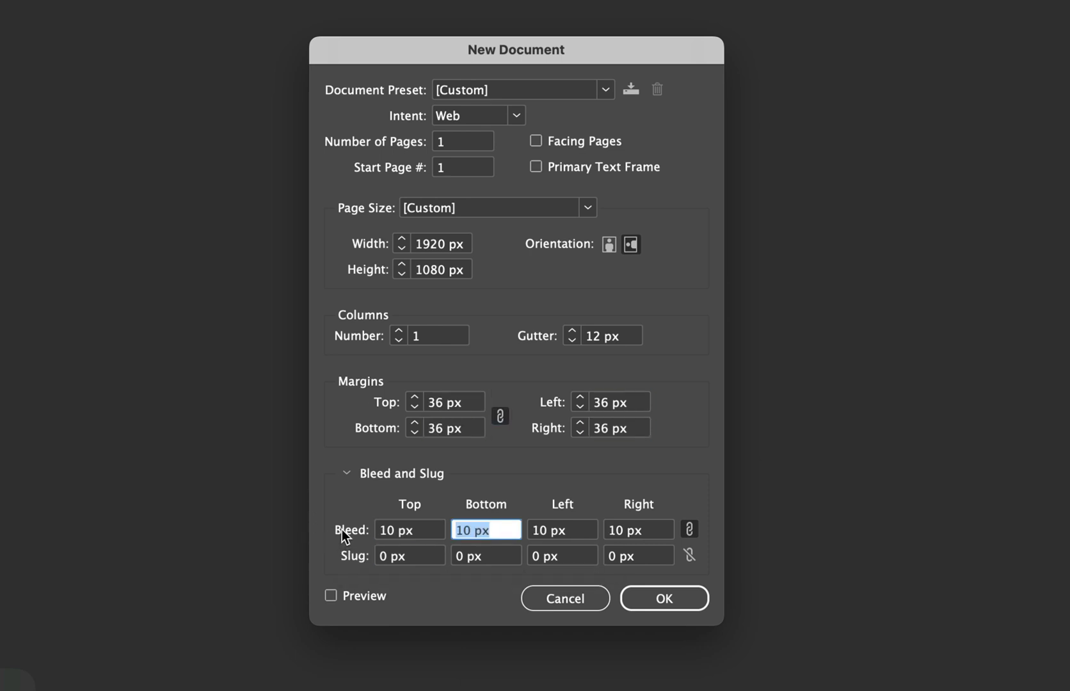
pyautogui.press('Tab')
pyautogui.press('Tab')
pyautogui.press('Tab')
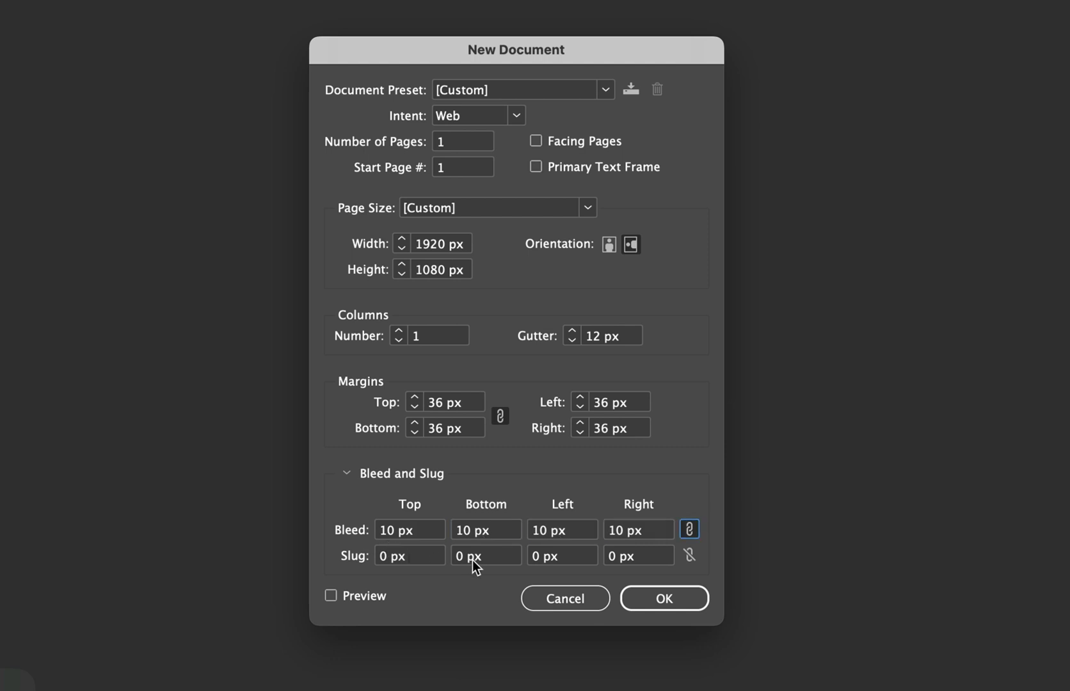
pyautogui.press('Tab')
pyautogui.press('Tab')
pyautogui.press('Tab')
pyautogui.press('Tab')
pyautogui.press('Tab')
pyautogui.press('Tab')
pyautogui.press('Tab')
pyautogui.press('Tab')
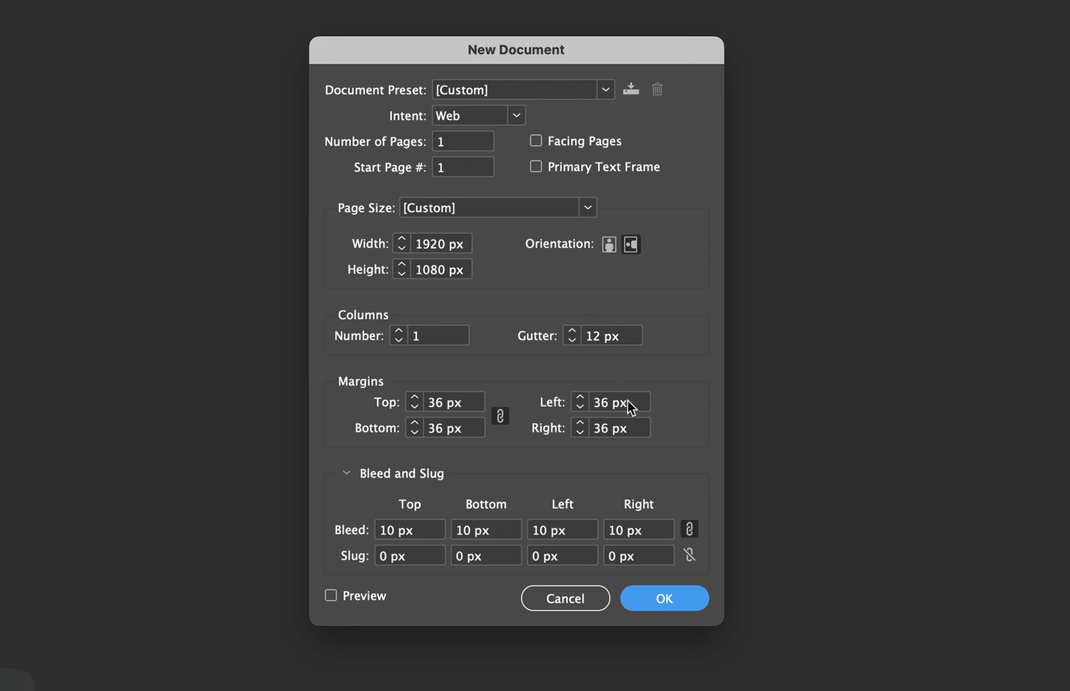
pyautogui.click(616, 504)
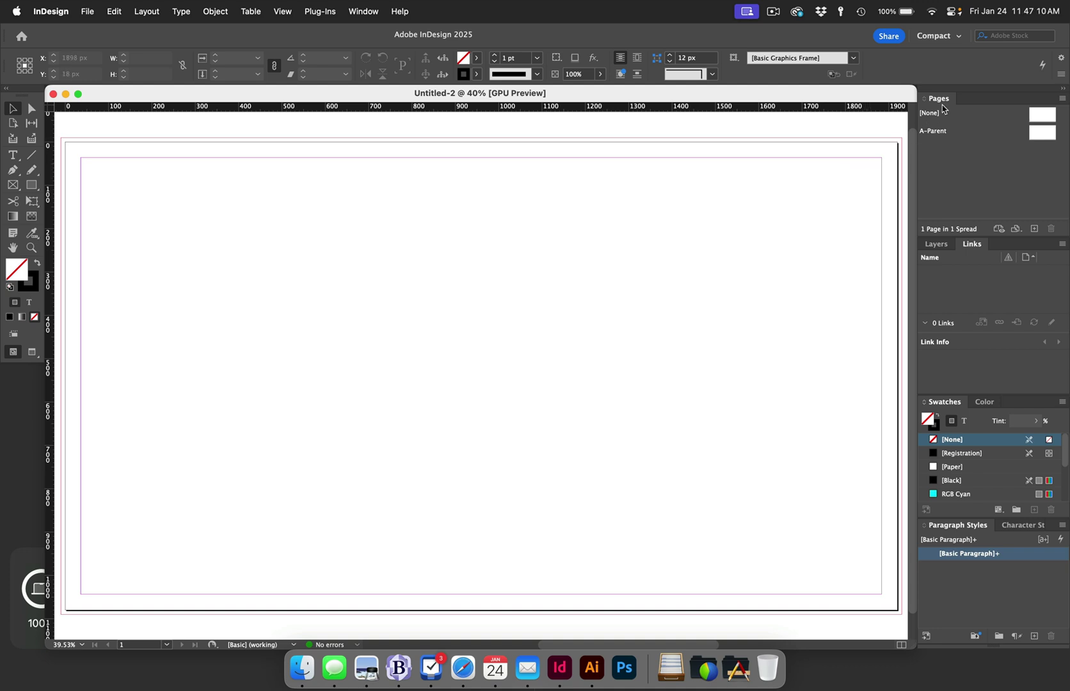
# - Float and lengthen the Pages panel, and rename the A parent page to Guides
pyautogui.moveTo(943, 98); pyautogui.dragTo(770, 159)
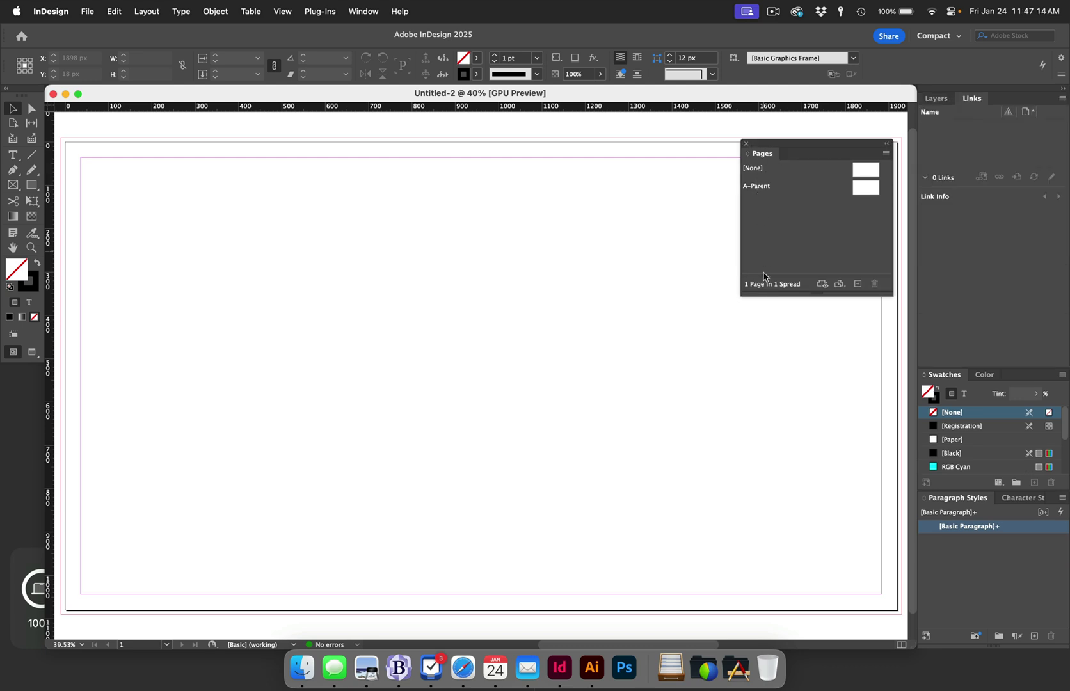
pyautogui.moveTo(755, 297); pyautogui.dragTo(751, 442)
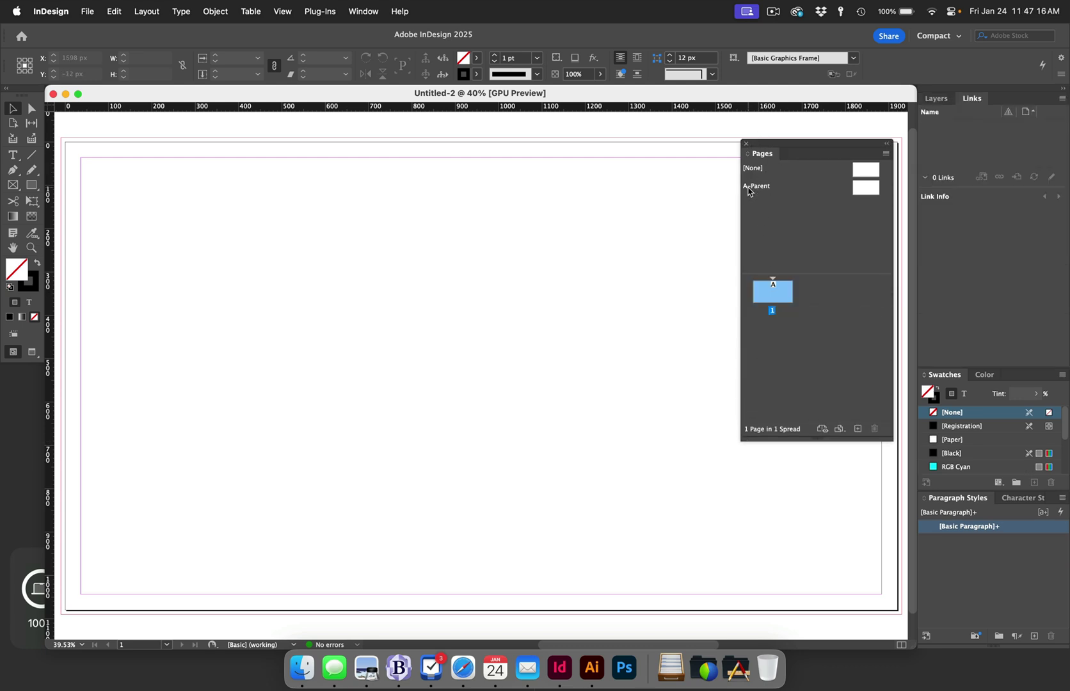
pyautogui.doubleClick(750, 188)
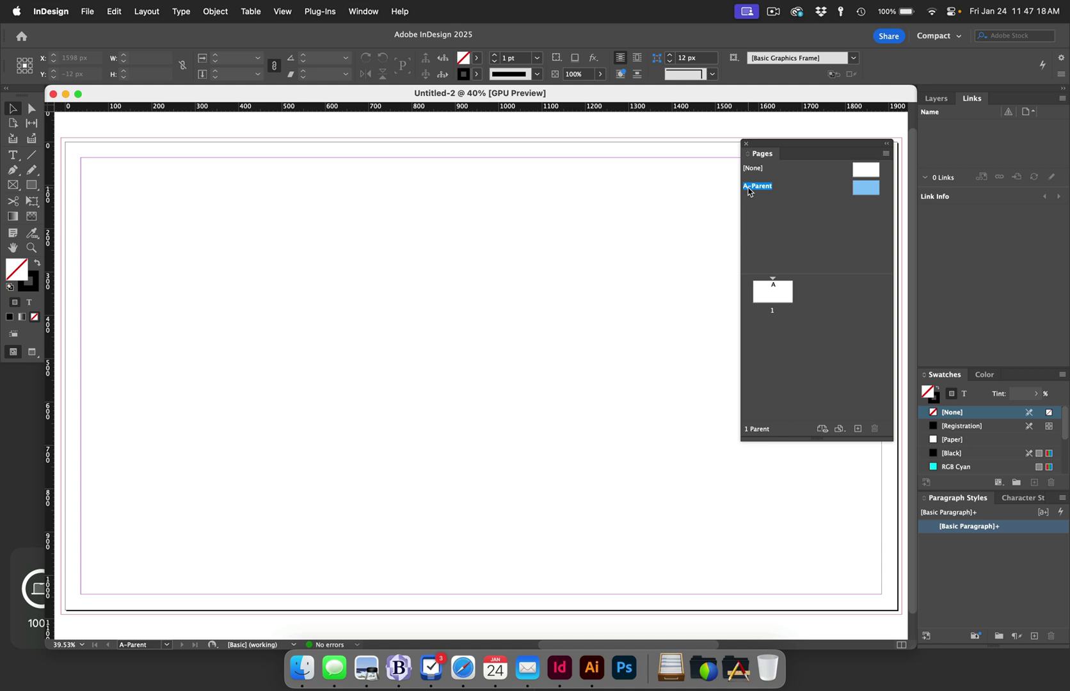
pyautogui.keyDown('alt'); pyautogui.click(748, 190); pyautogui.keyUp('alt')
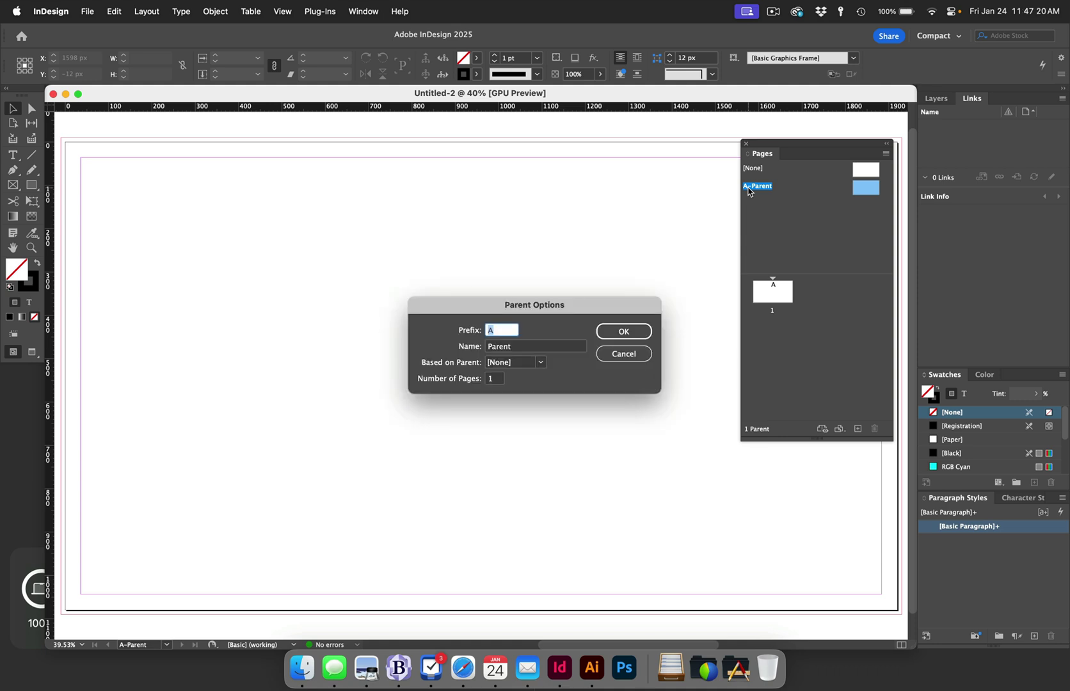
pyautogui.press('Tab')
pyautogui.write('Guide')
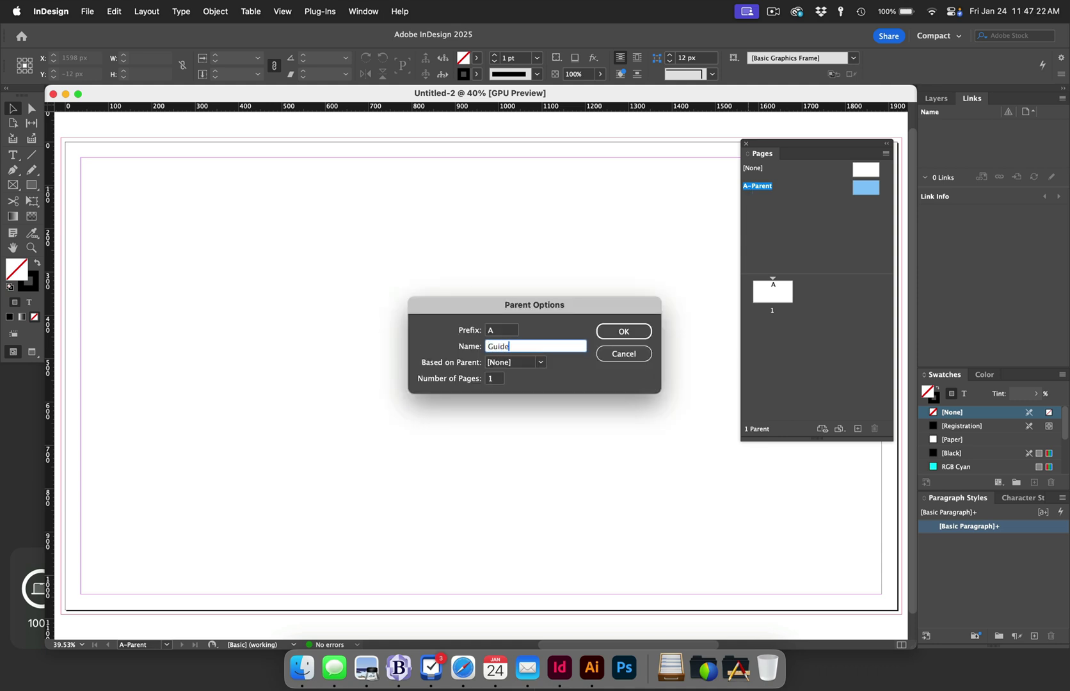
pyautogui.write('s')
pyautogui.press('Return')
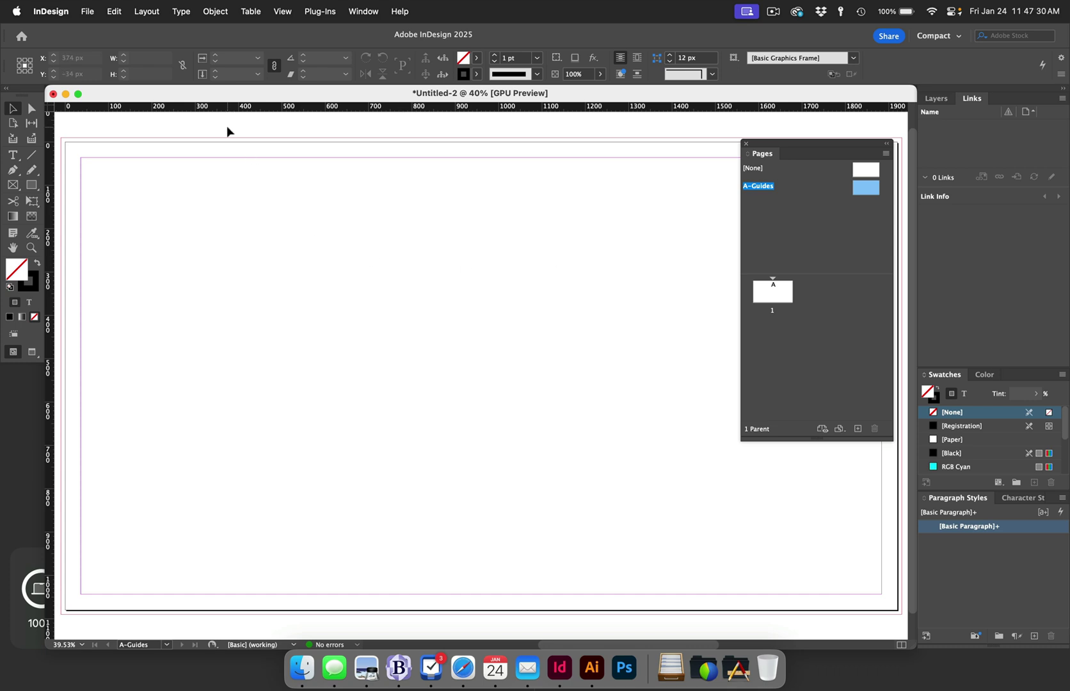
# - Set the ruler guide color to Light Gray for the parent page
pyautogui.click(144, 9)
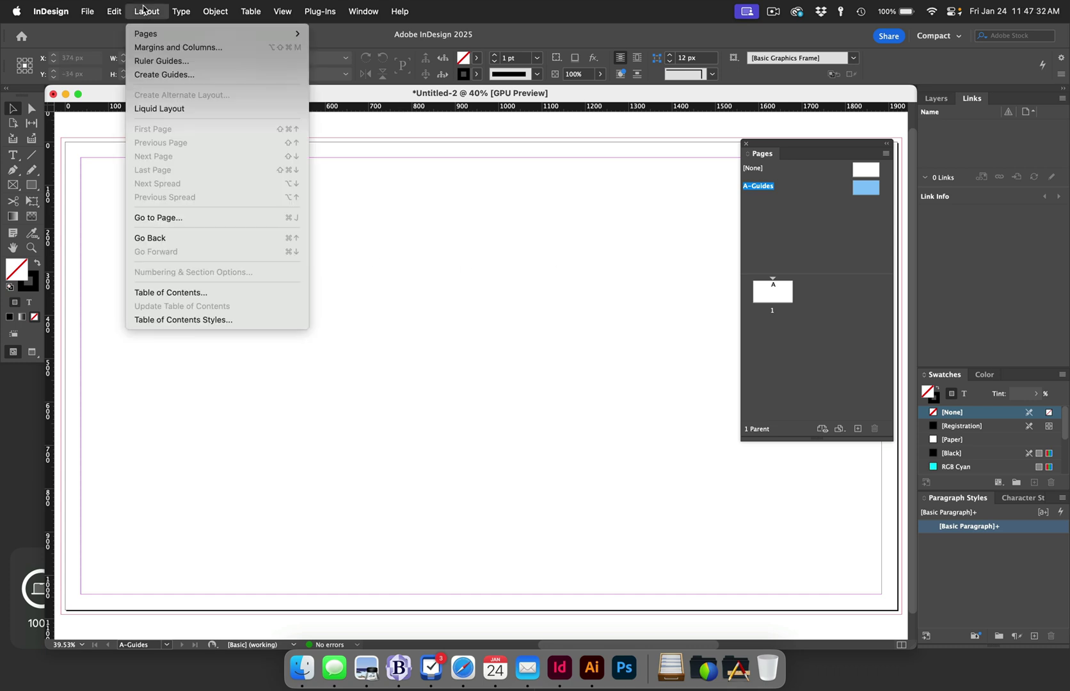
pyautogui.click(156, 61)
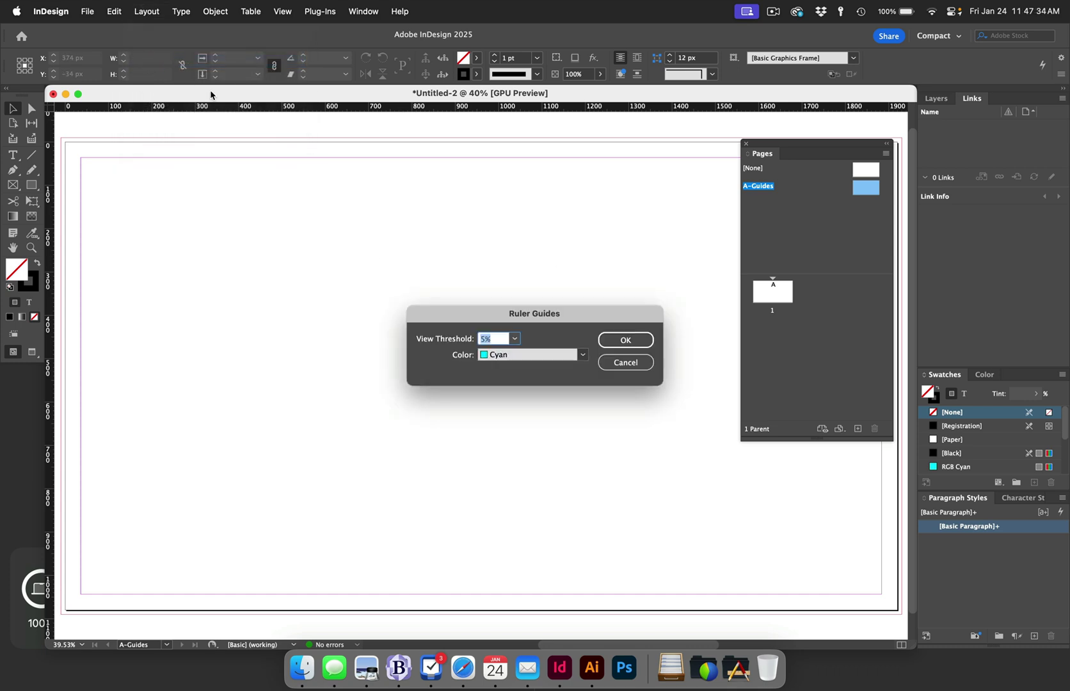
pyautogui.click(583, 356)
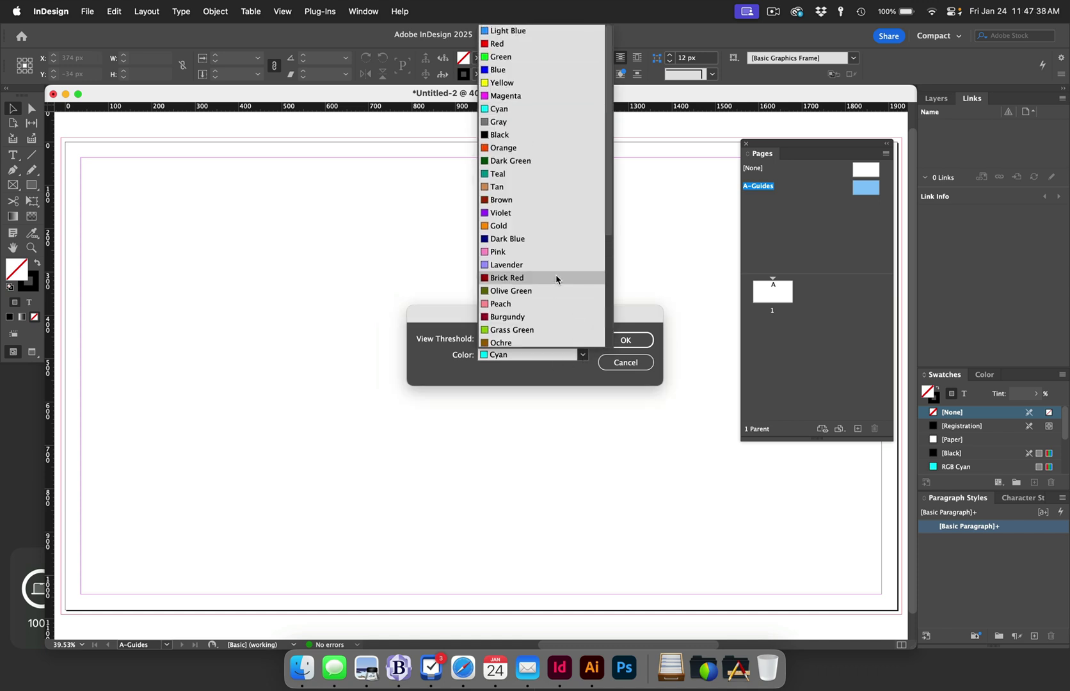
pyautogui.scroll(-5, 556, 279)
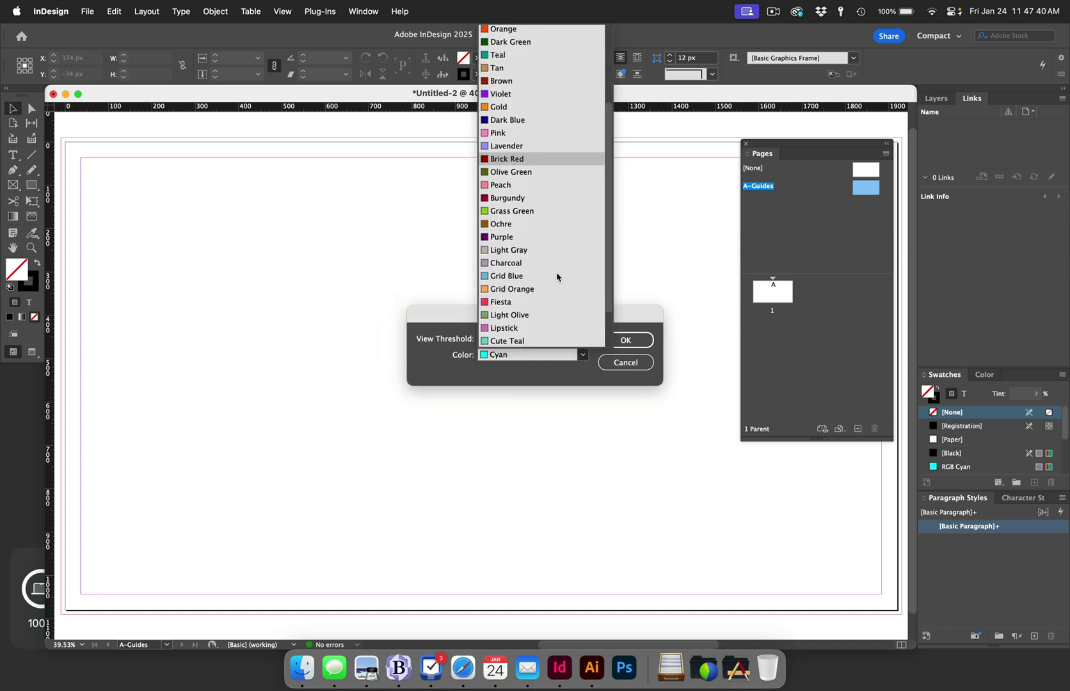
pyautogui.click(521, 228)
pyautogui.click(626, 339)
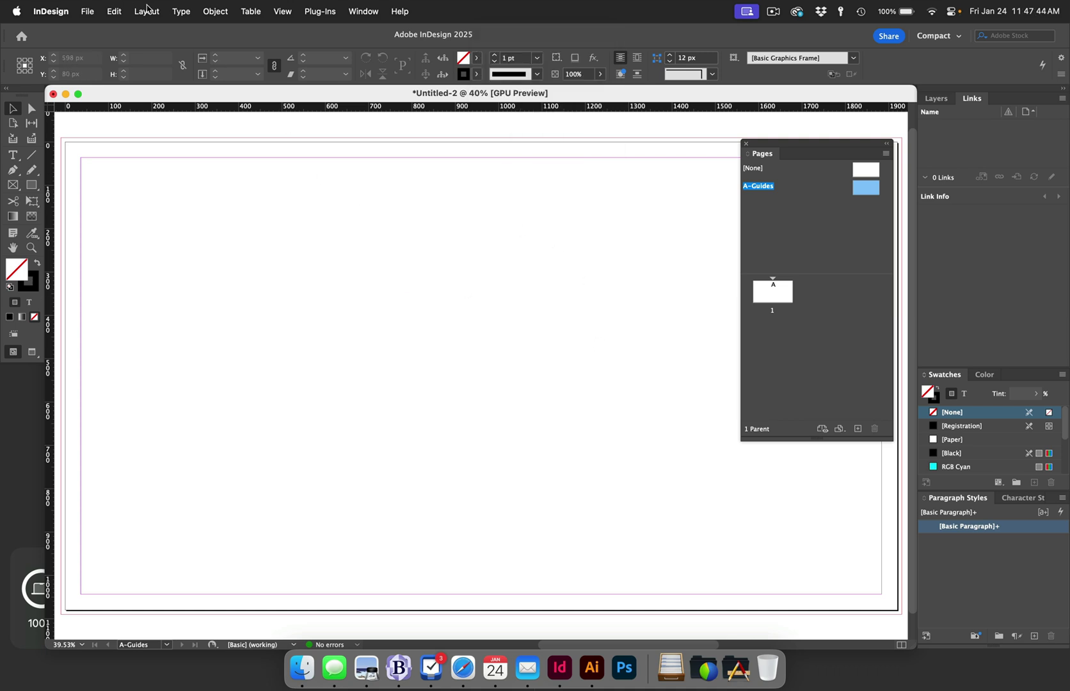
# - Create guides on the parent page with 5 rows and 8 columns, 12 px gutters, fitted to the margins
pyautogui.click(146, 11)
pyautogui.click(151, 77)
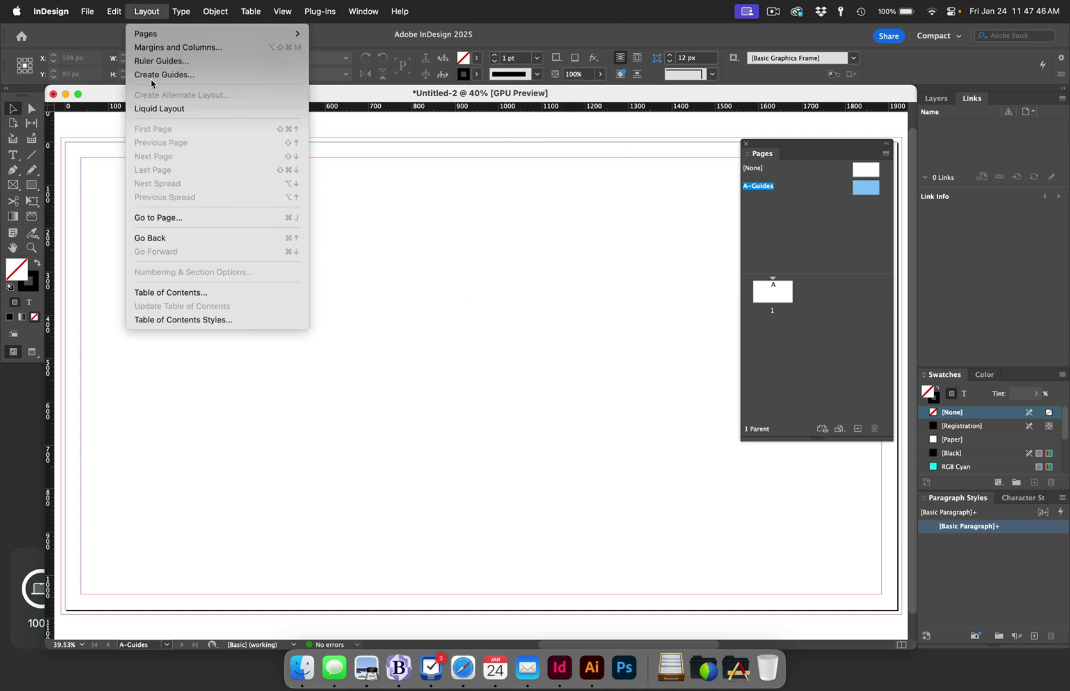
pyautogui.press('Tab')
pyautogui.press('Tab')
pyautogui.press('Tab')
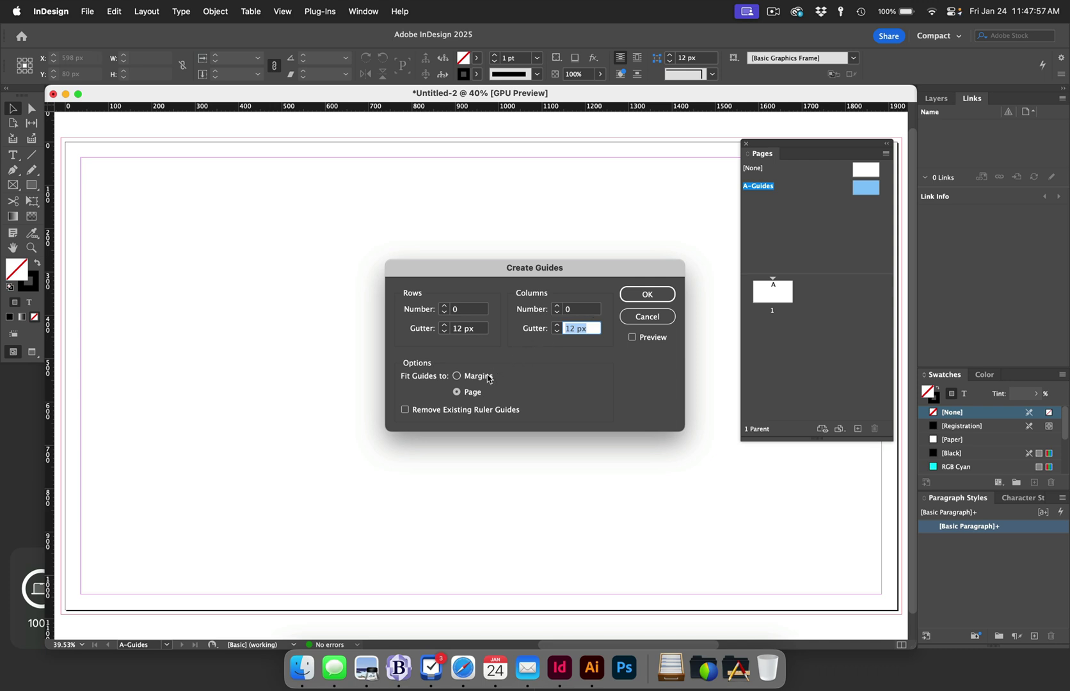
pyautogui.click(486, 379)
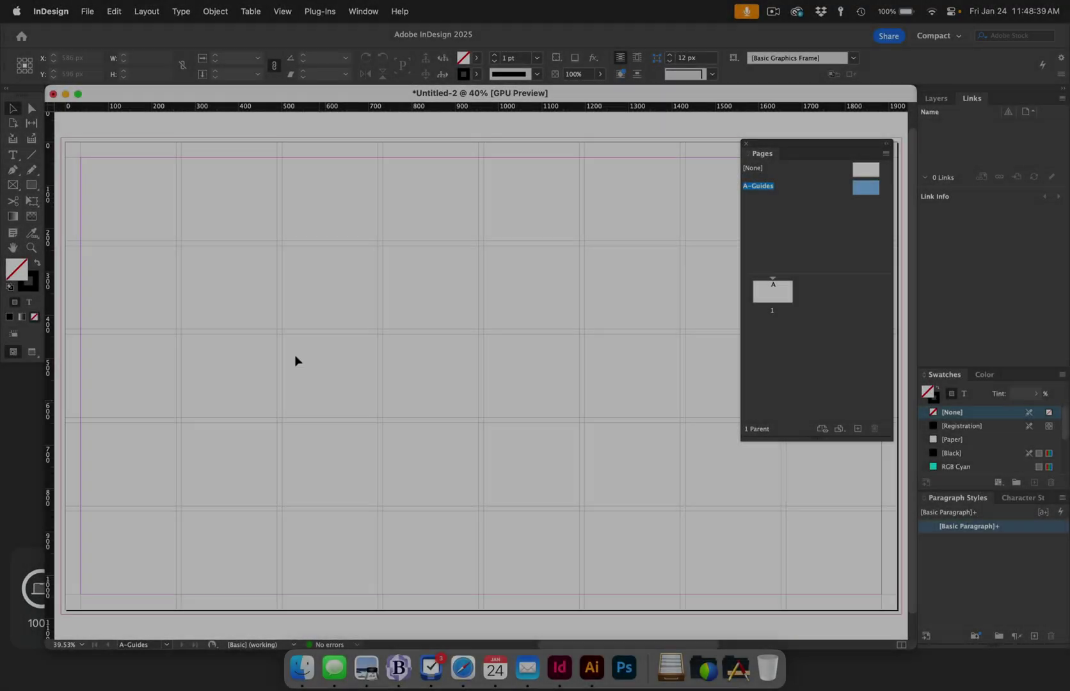
# - Change the ruler guide color for new guides to Light Blue
pyautogui.click(147, 11)
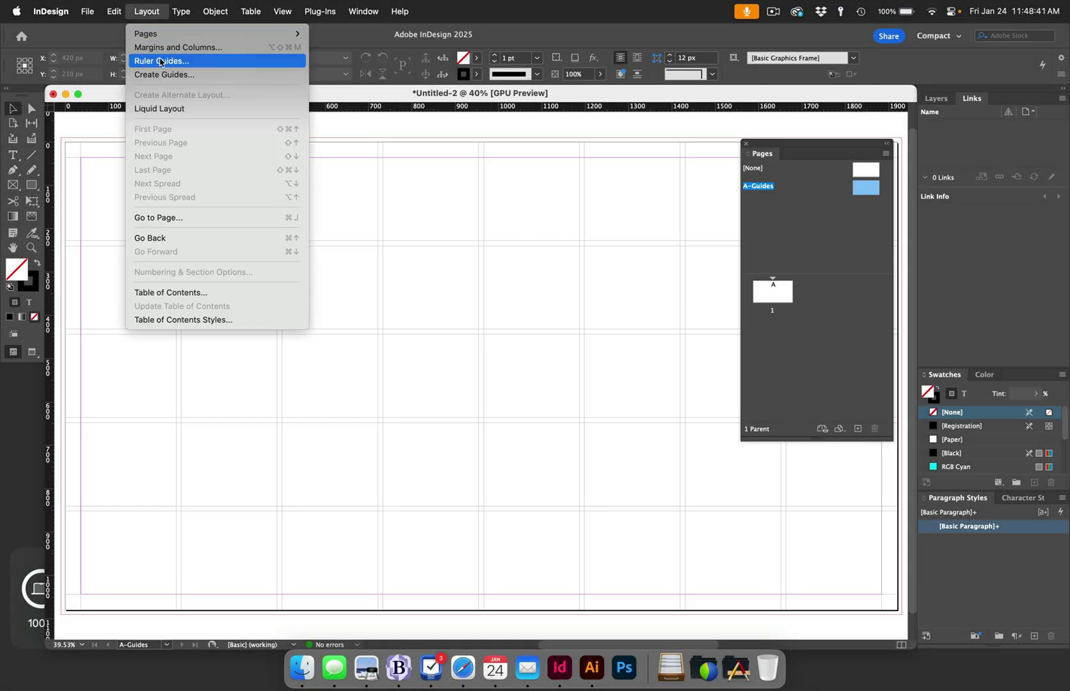
pyautogui.click(160, 61)
pyautogui.click(583, 356)
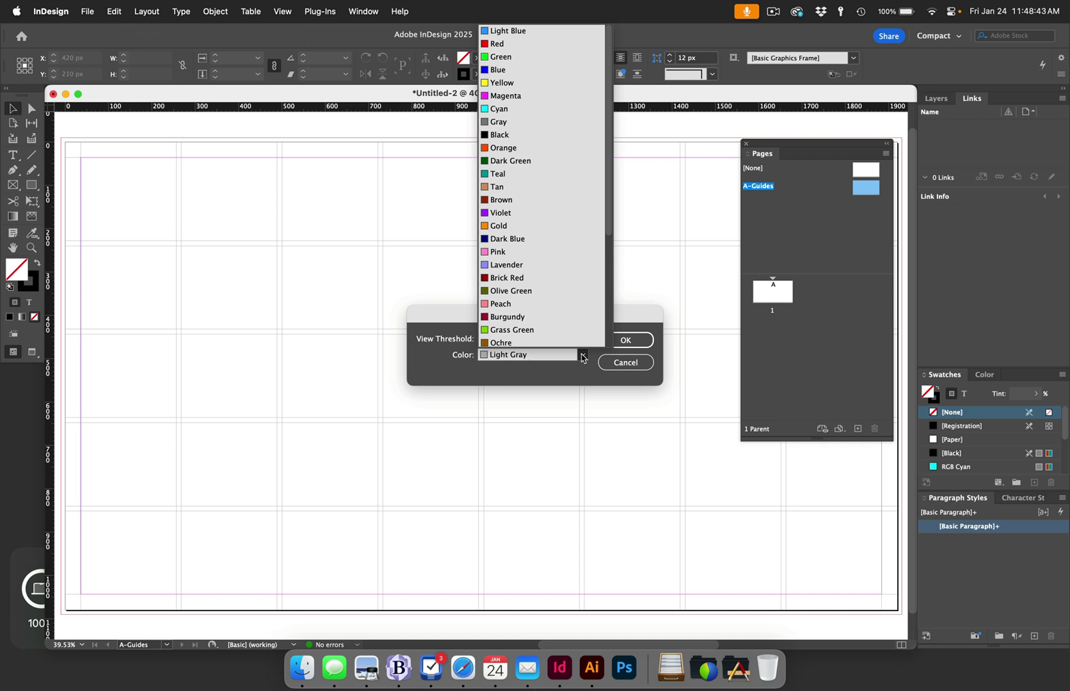
pyautogui.click(531, 31)
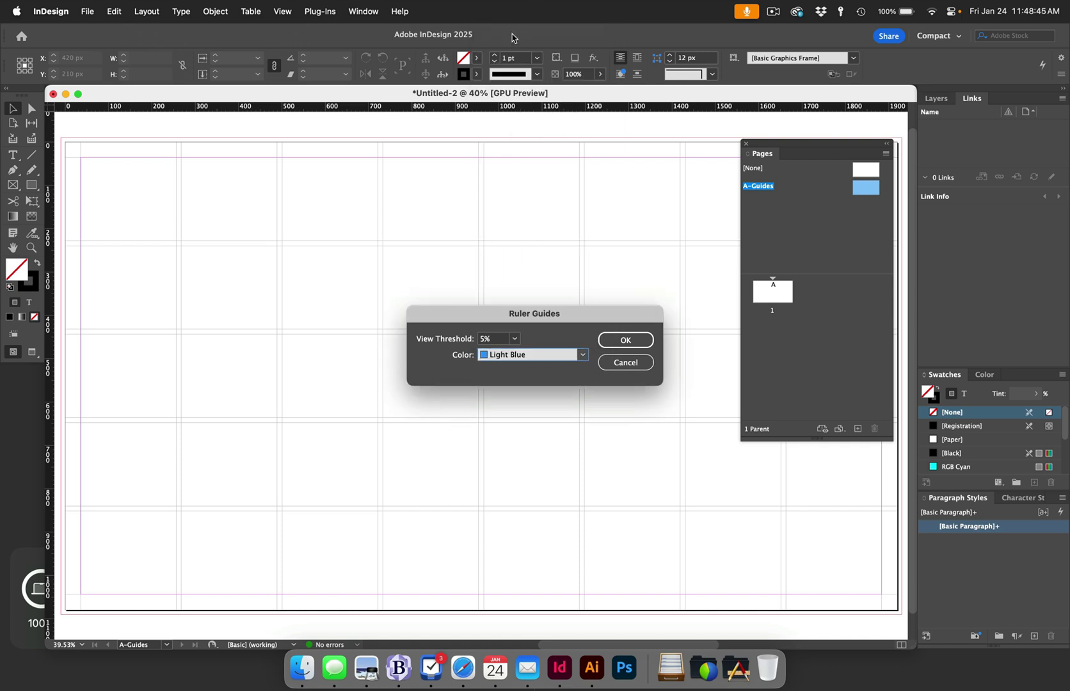
pyautogui.click(626, 340)
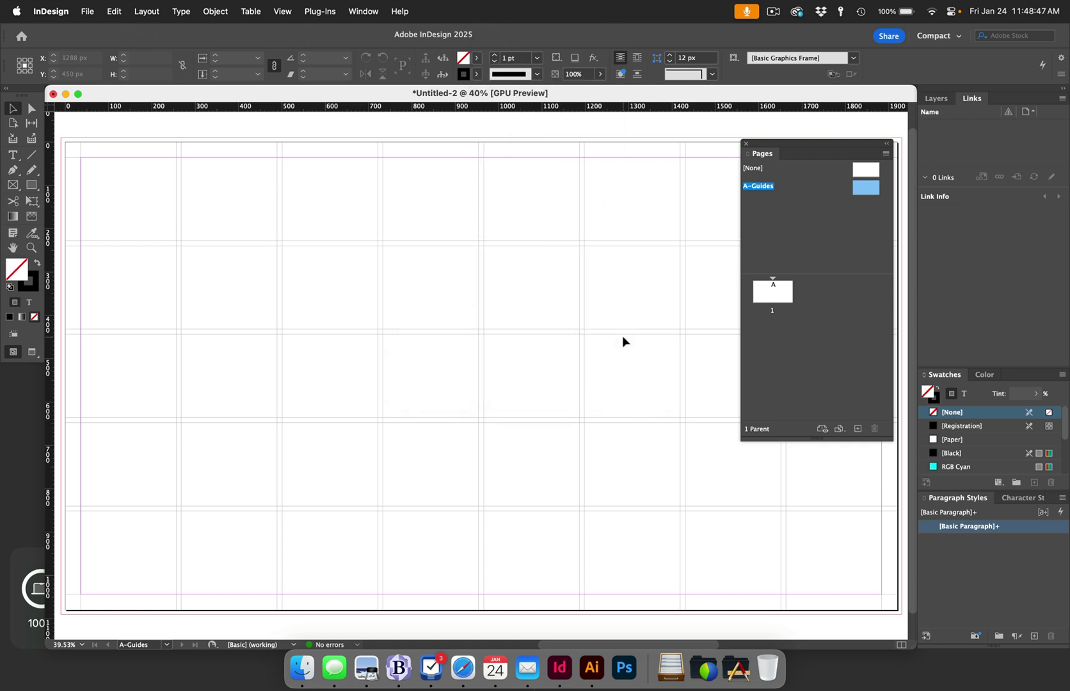
# - Create guides for 4 columns with a 12 px gutter, fitted to the margins, on the parent page
pyautogui.click(149, 9)
pyautogui.click(160, 75)
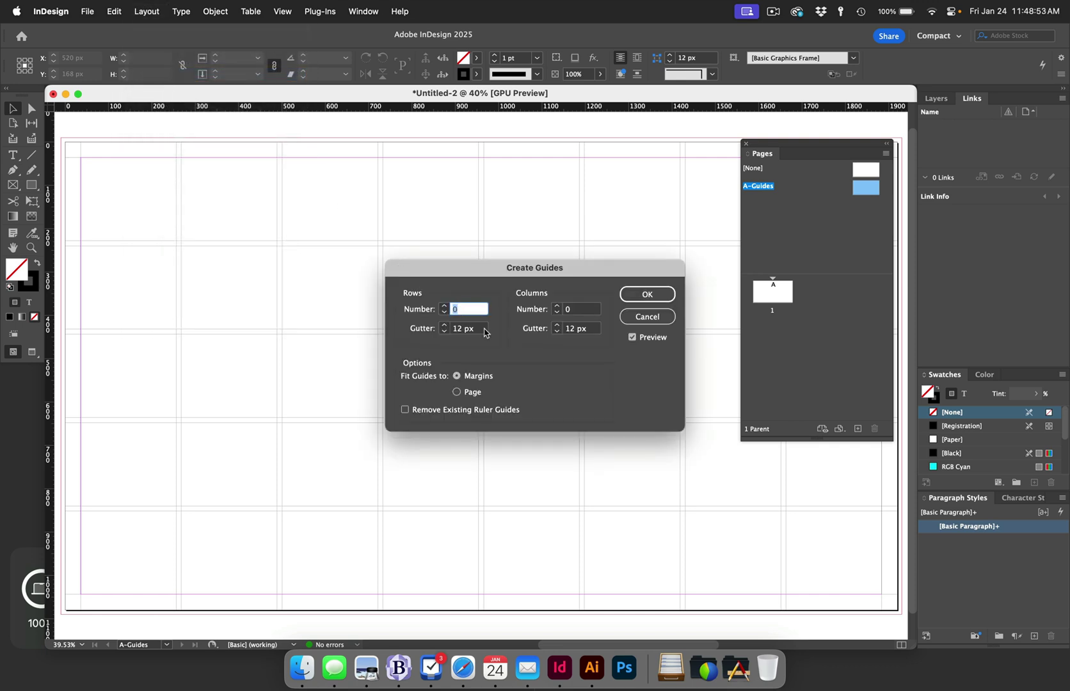
pyautogui.press('Tab')
pyautogui.write('4')
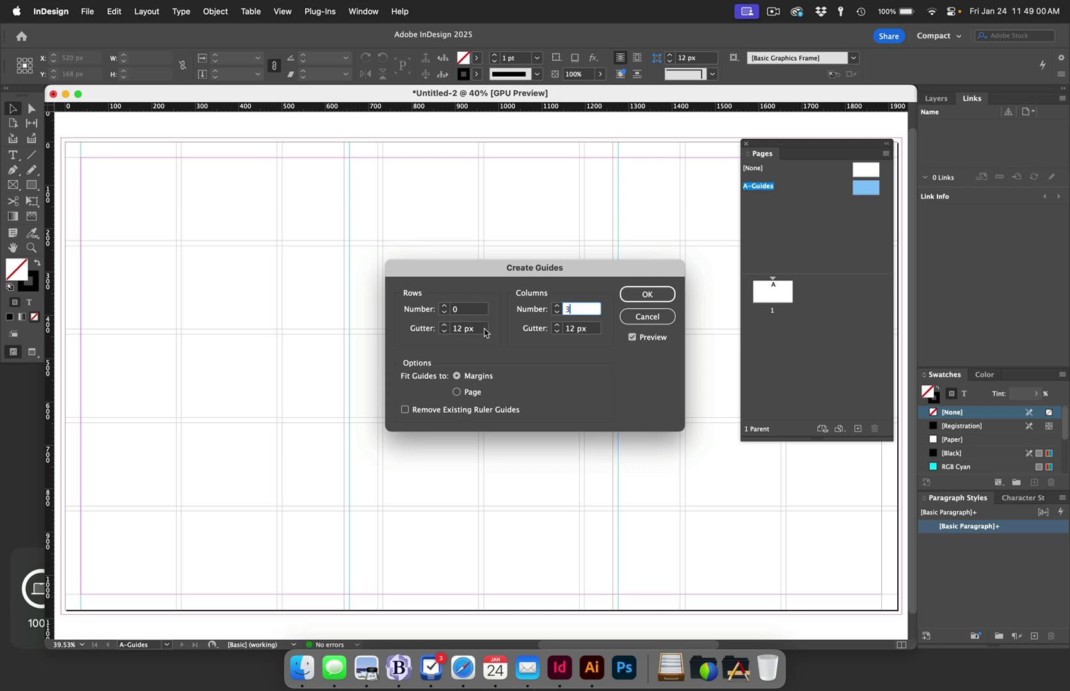
pyautogui.click(658, 295)
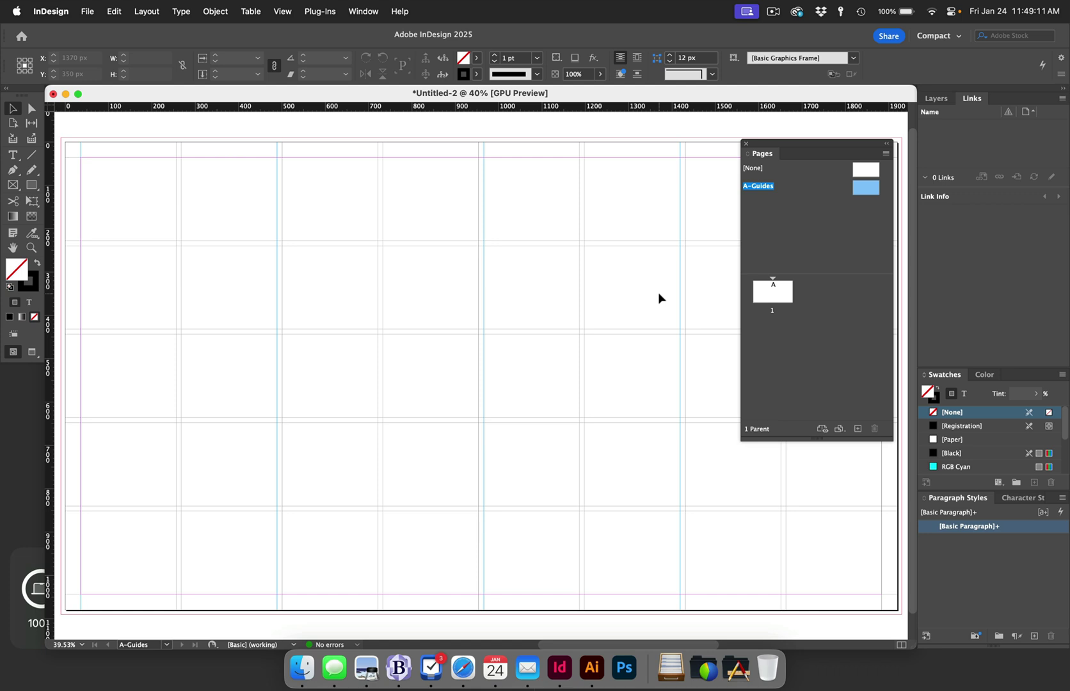
# - Select page 1 and save the document in the comparative-analysis-workflow folder, named with the person's last and first name followed by 1-comparative-analysis.indd
pyautogui.keyDown('alt'); pyautogui.click(764, 294); pyautogui.keyUp('alt')
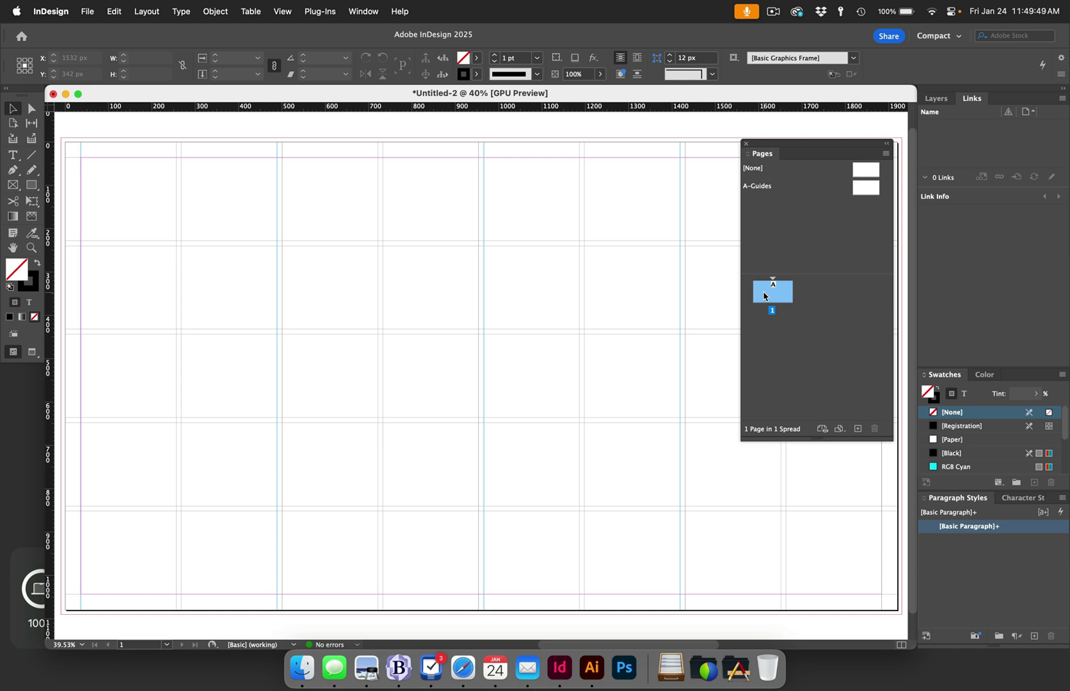
pyautogui.press('super+s')
pyautogui.write('Johnny-1-comparative-analysis')
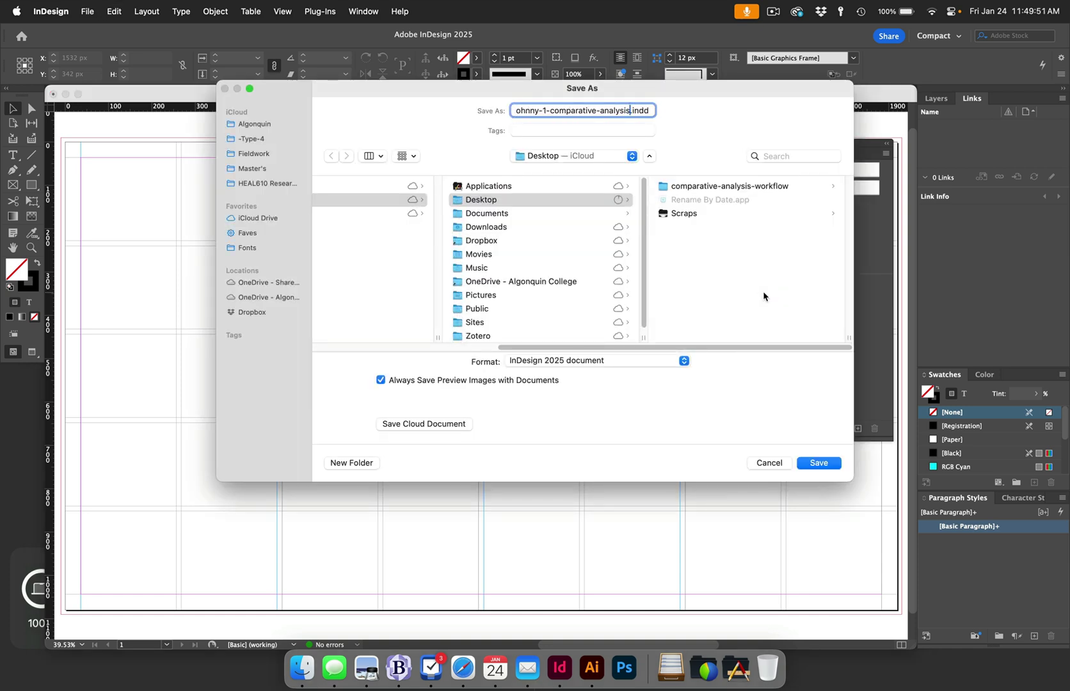
pyautogui.hotkey('alt', 'Left')
pyautogui.hotkey('alt', 'Left')
pyautogui.press('Left')
pyautogui.hotkey('alt', 'Right')
pyautogui.hotkey('alt', 'Right')
pyautogui.click(709, 190)
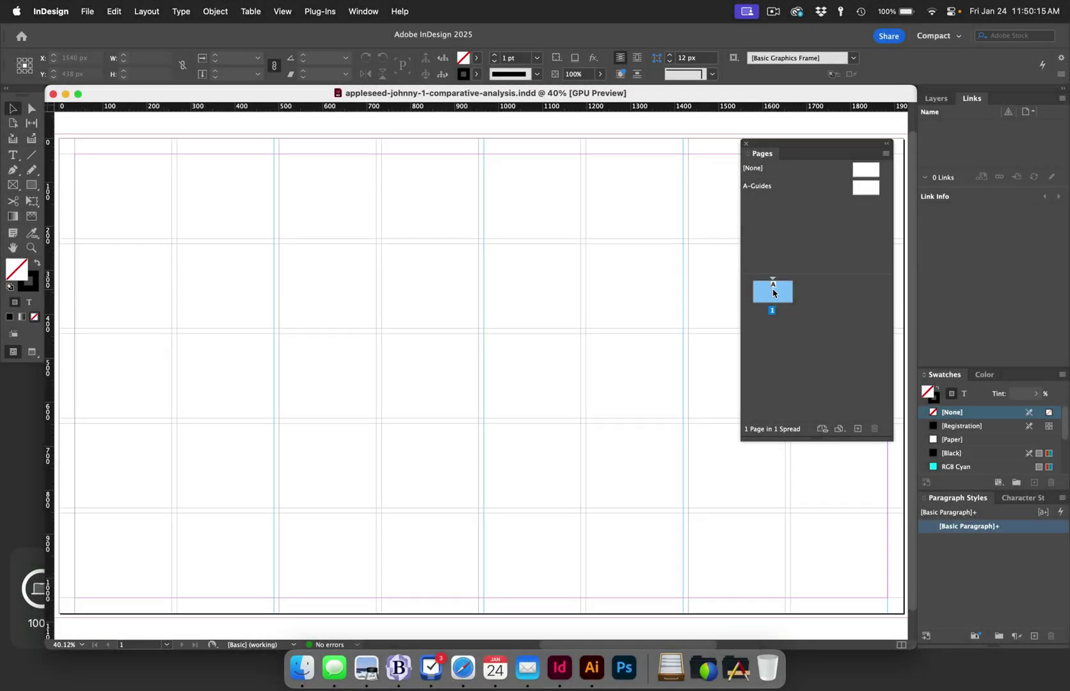
# - Export page 1 as an Adobe PDF (Print) with visible guides and grids into the comparative-analysis-workflow folder
pyautogui.moveTo(772, 293); pyautogui.dragTo(772, 293)
pyautogui.press('super+e')
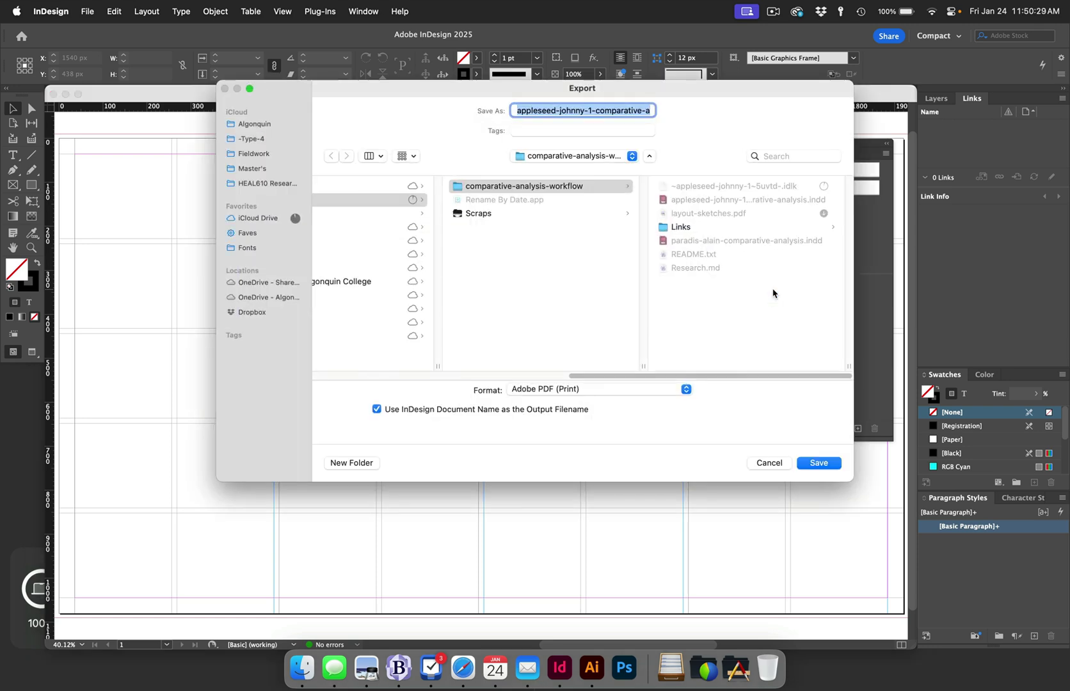
pyautogui.hscroll(-3, 773, 294)
pyautogui.click(718, 187)
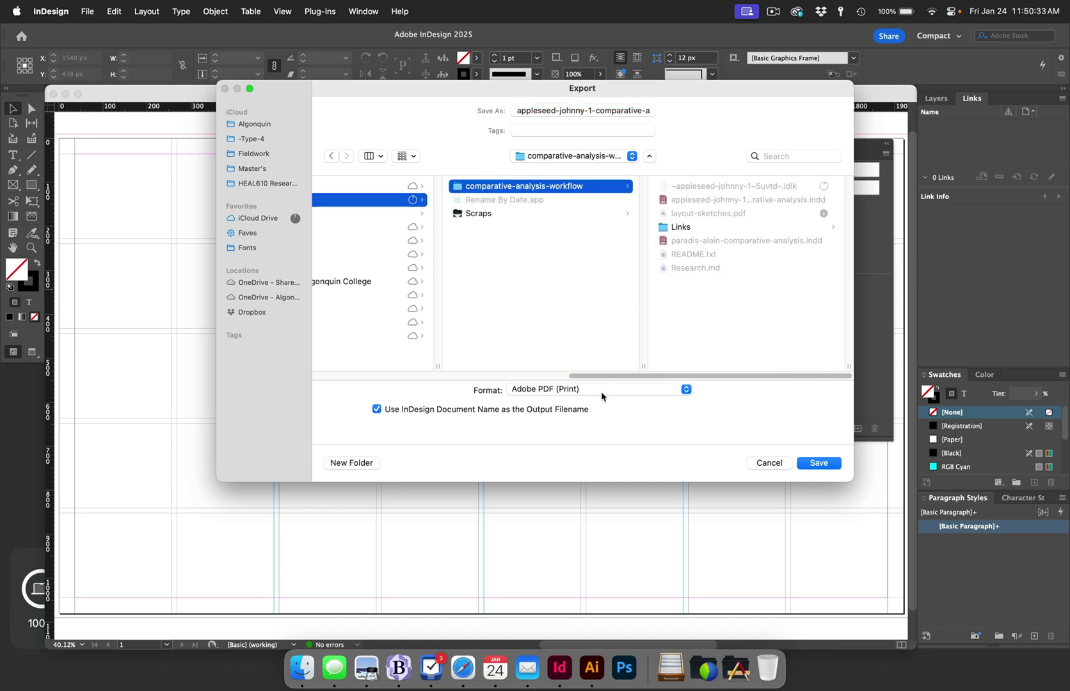
pyautogui.click(819, 463)
pyautogui.click(576, 484)
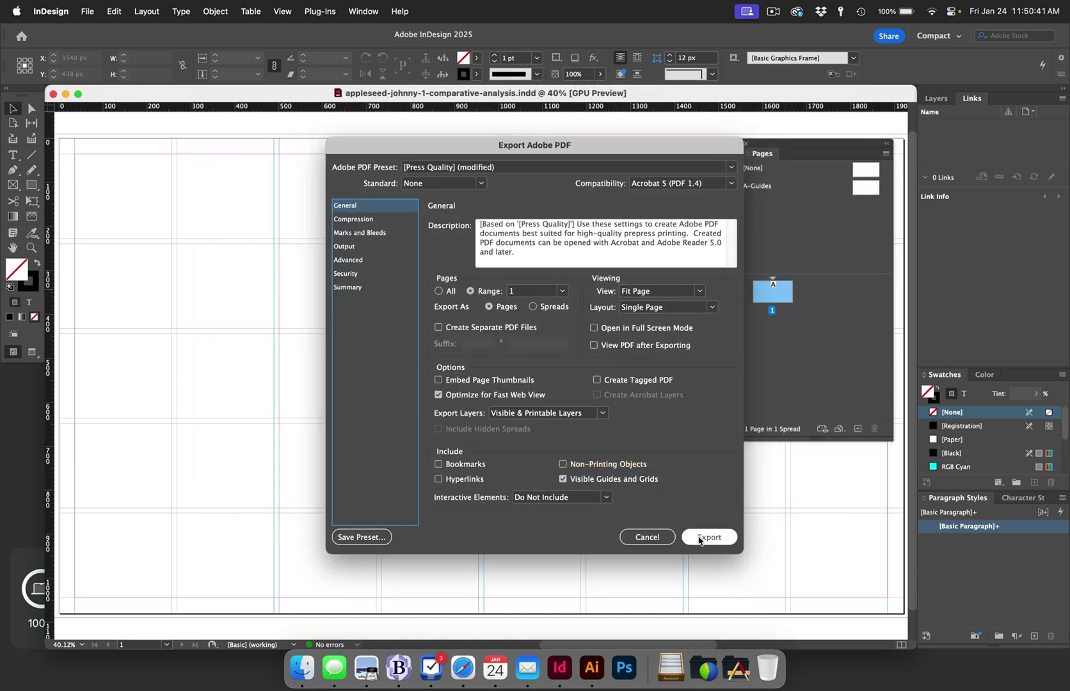
pyautogui.click(708, 537)
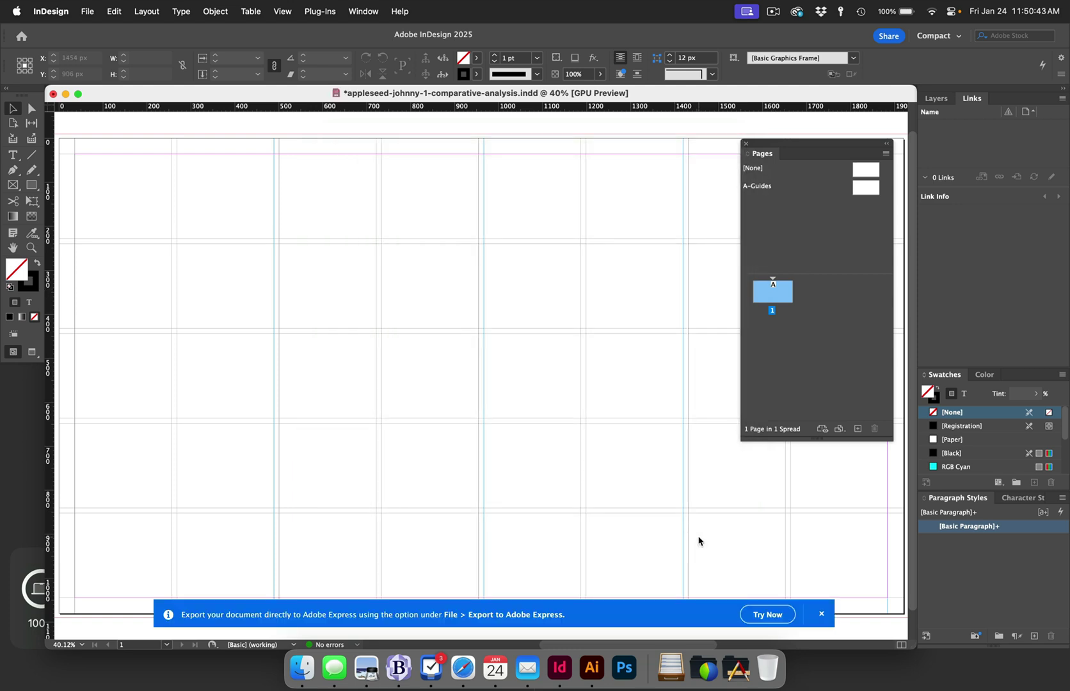
pyautogui.click(822, 615)
# - Create a new document with Web intent and a page size of 1920 x 1080 px
pyautogui.press('super+n')
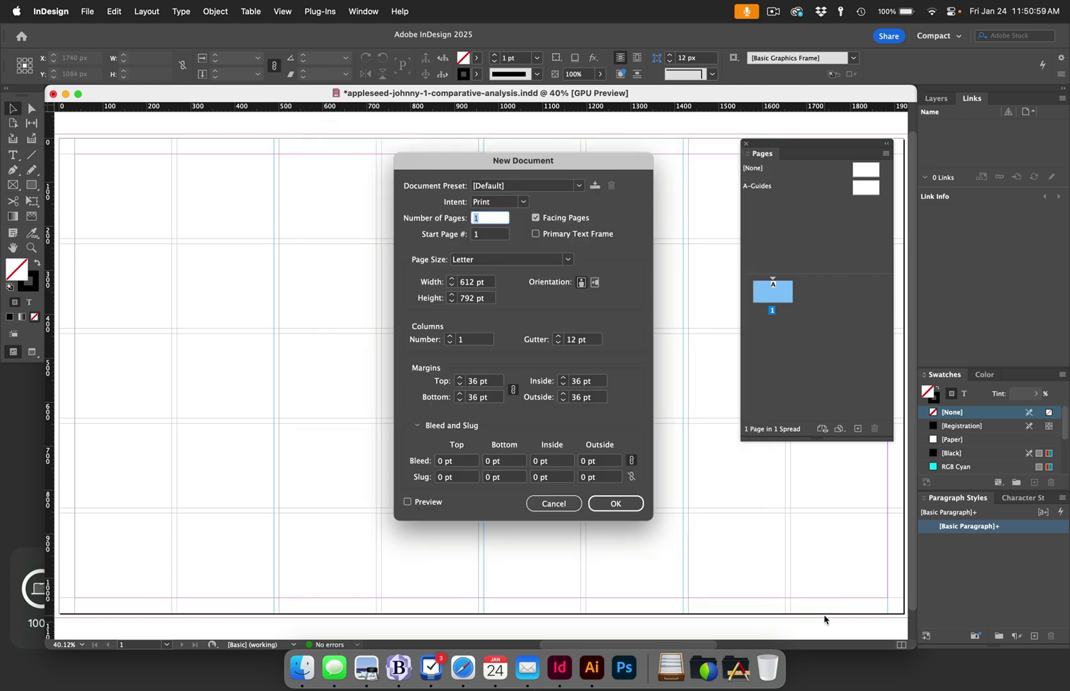
pyautogui.click(524, 202)
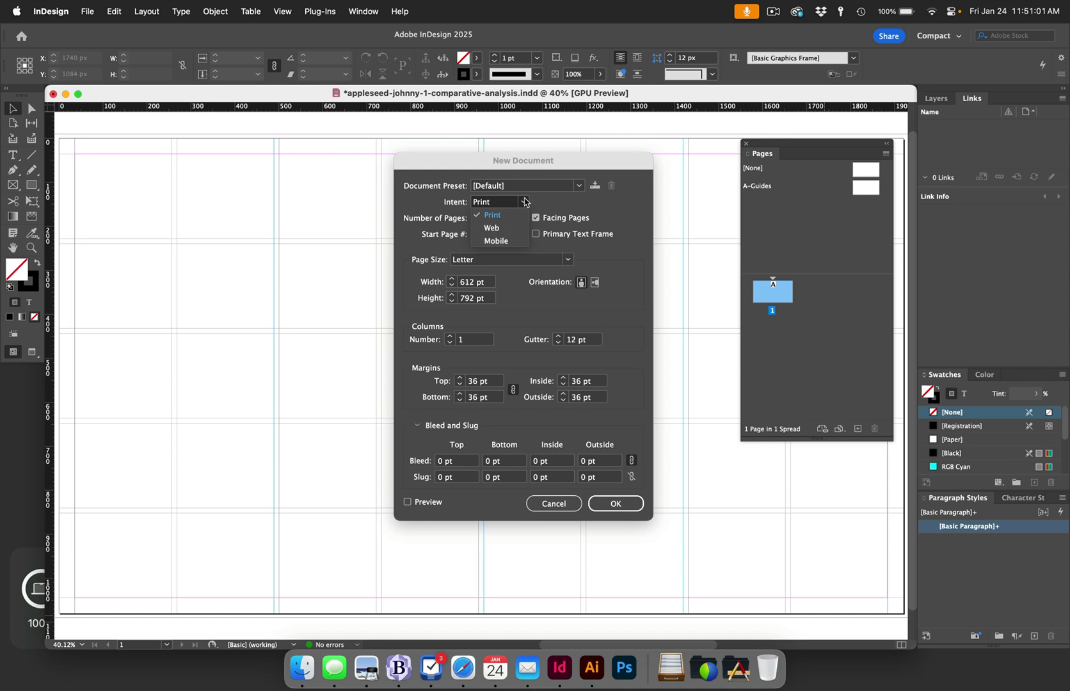
pyautogui.click(509, 228)
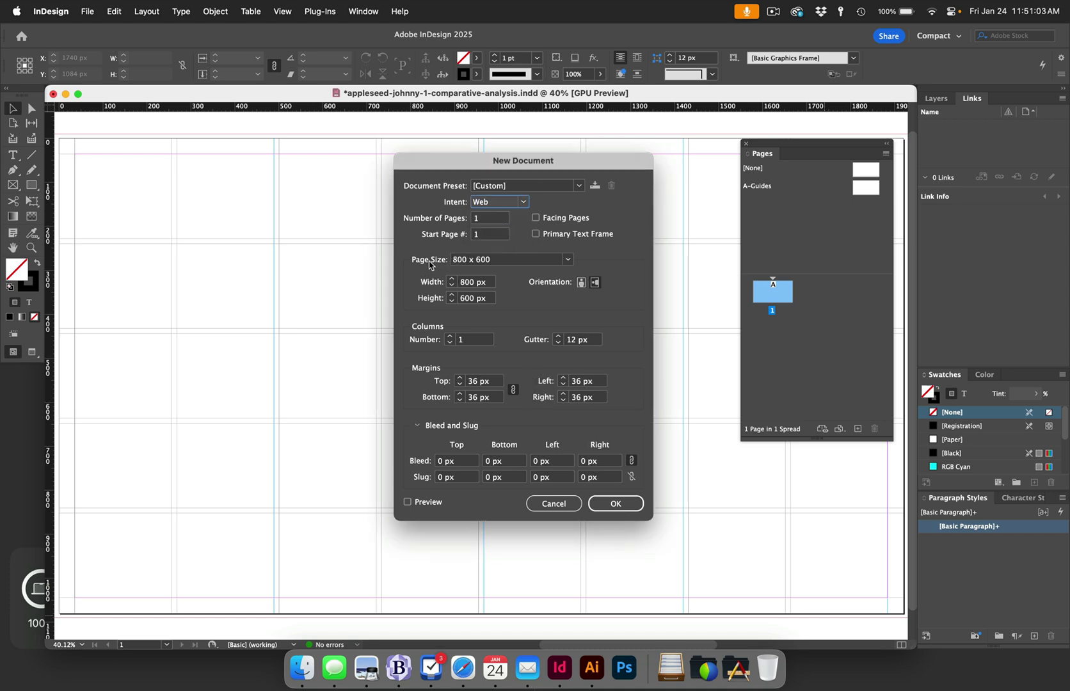
pyautogui.click(430, 283)
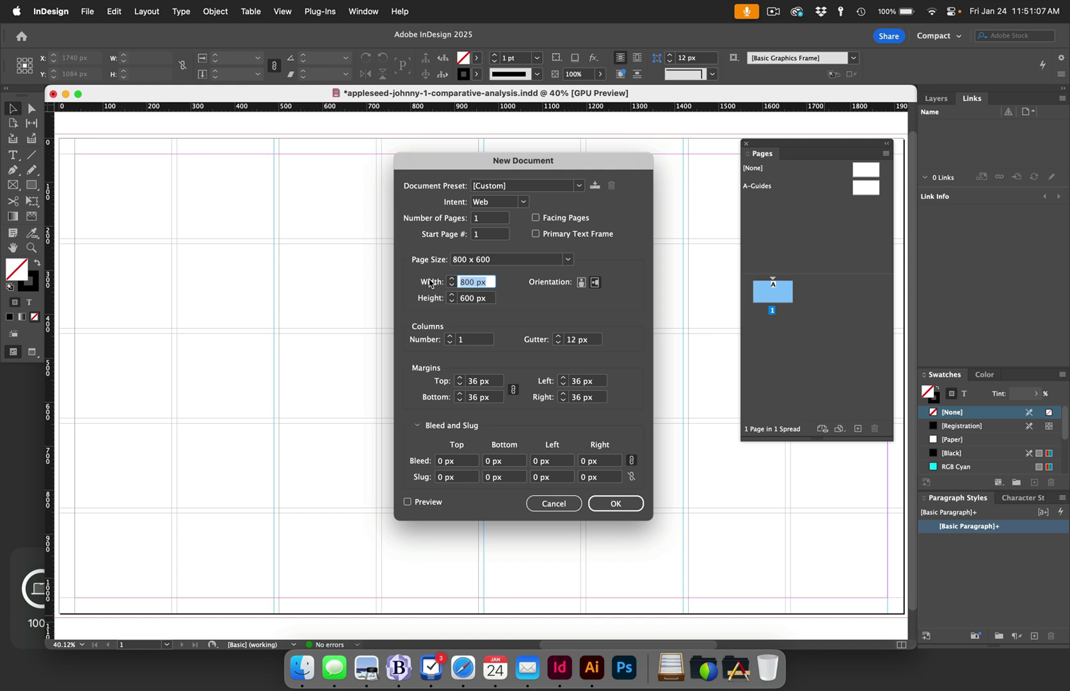
pyautogui.write('1920')
pyautogui.press('Tab')
pyautogui.write('1')
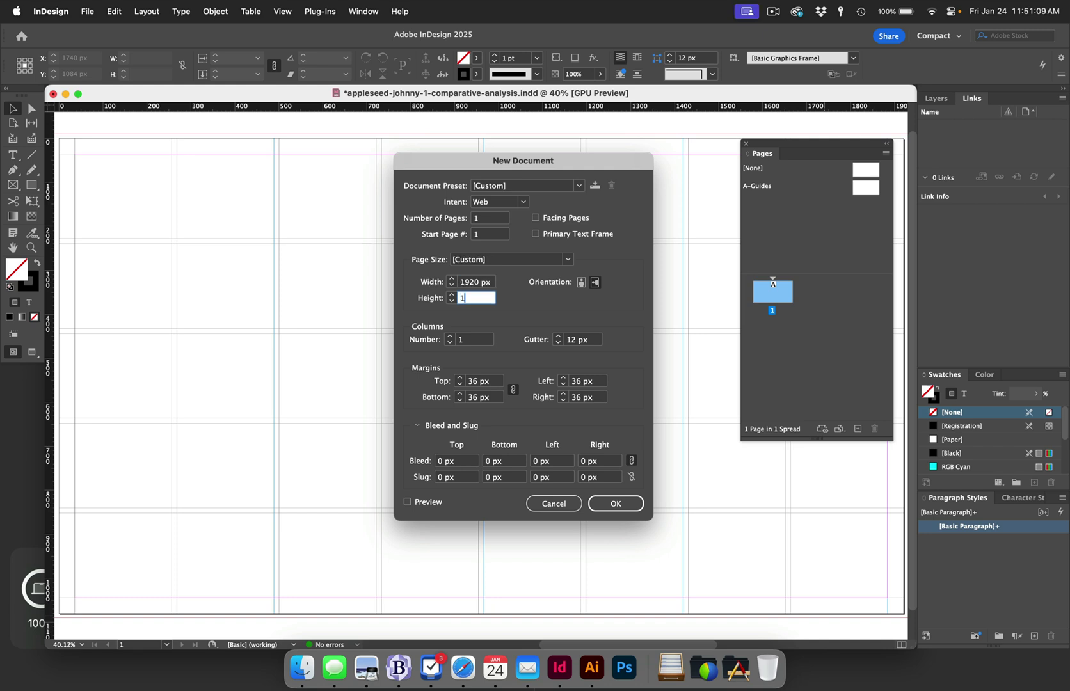
pyautogui.write('080')
pyautogui.press('Tab')
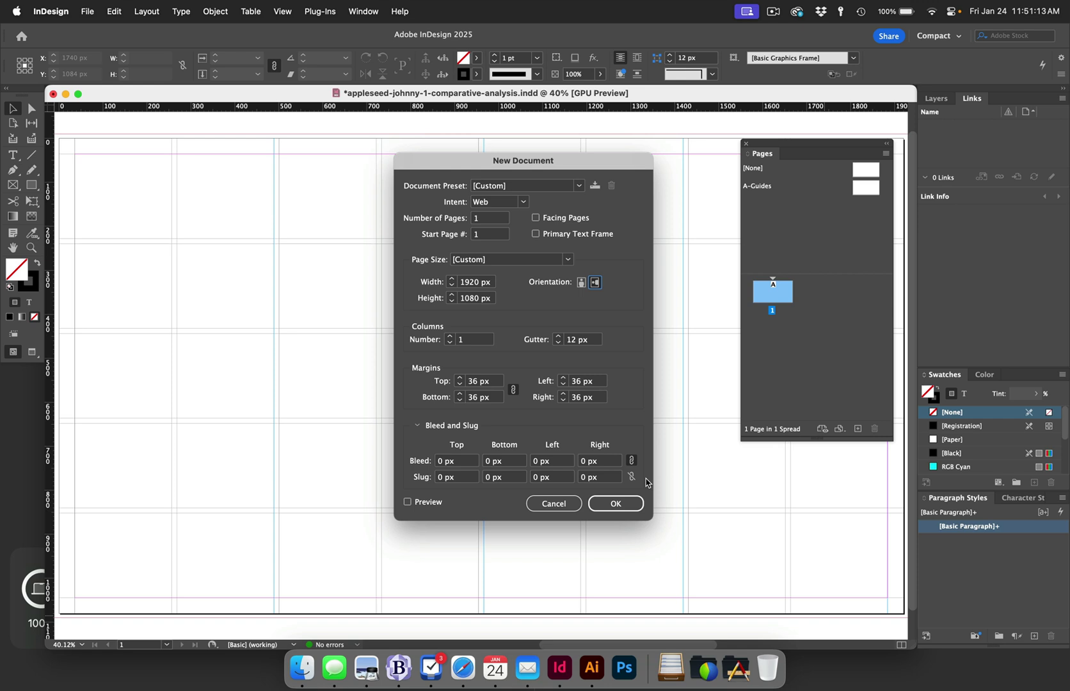
pyautogui.click(622, 506)
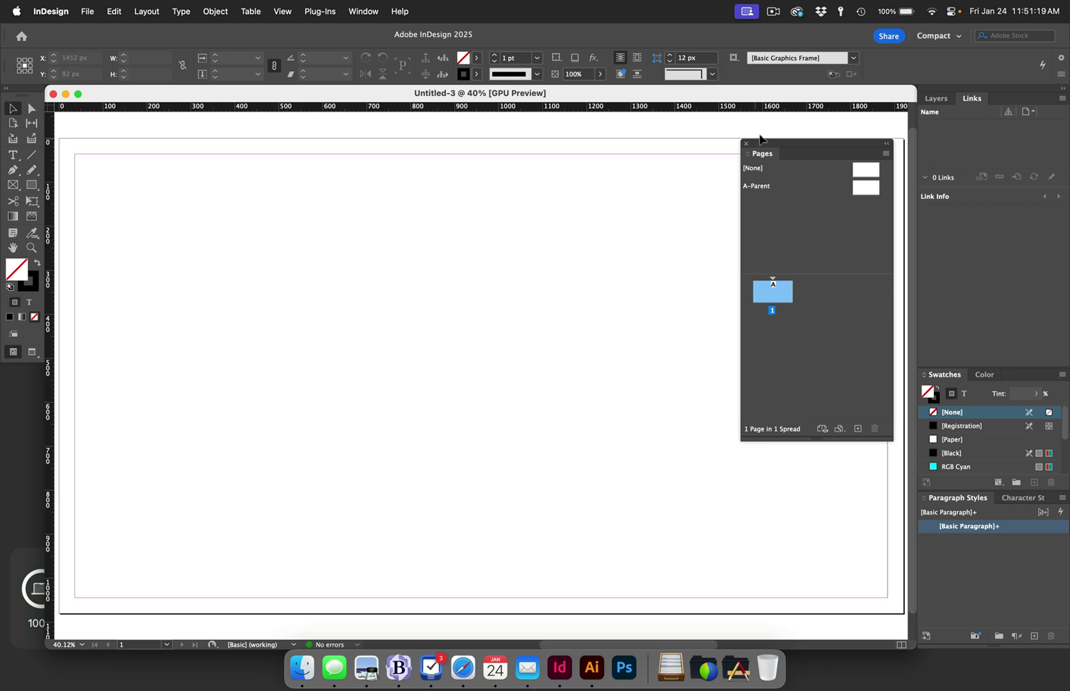
# - Place the exported grid PDF in a new rectangular frame about 1118 x 642 px and scale it down at the page's upper-left margin corner
pyautogui.moveTo(763, 156)
pyautogui.mouseDown()
pyautogui.moveTo(799, 158)
pyautogui.moveTo(740, 274)
pyautogui.moveTo(787, 277)
pyautogui.mouseUp()
pyautogui.press('f')
pyautogui.moveTo(125, 201)
pyautogui.mouseDown()
pyautogui.moveTo(544, 468)
pyautogui.moveTo(617, 485)
pyautogui.mouseUp()
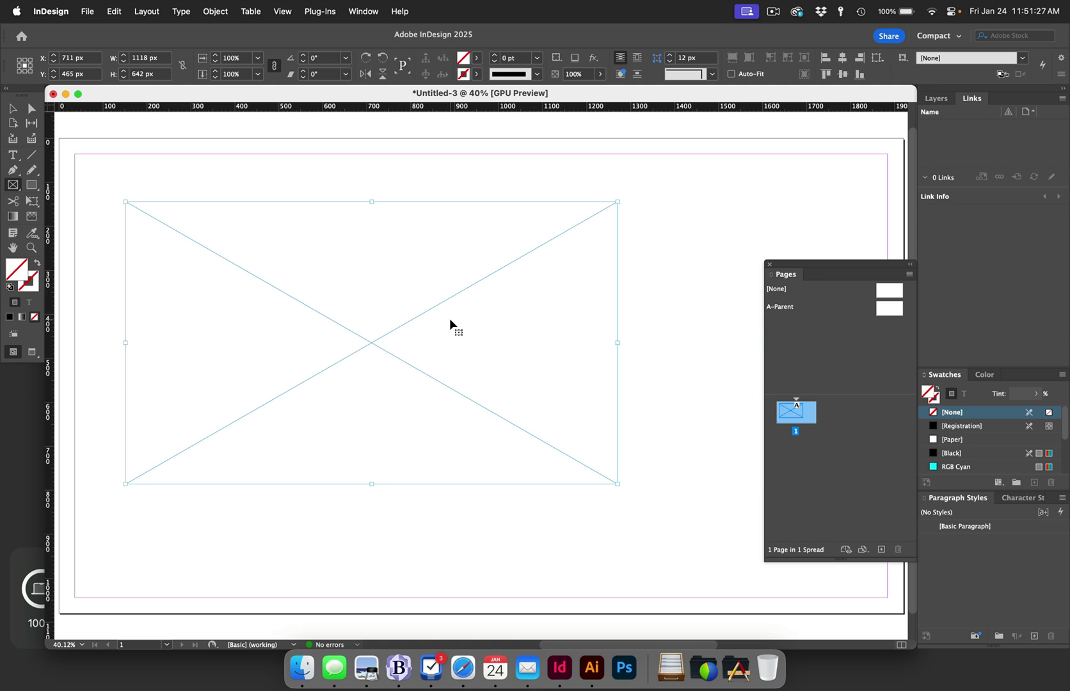
pyautogui.press('super+d')
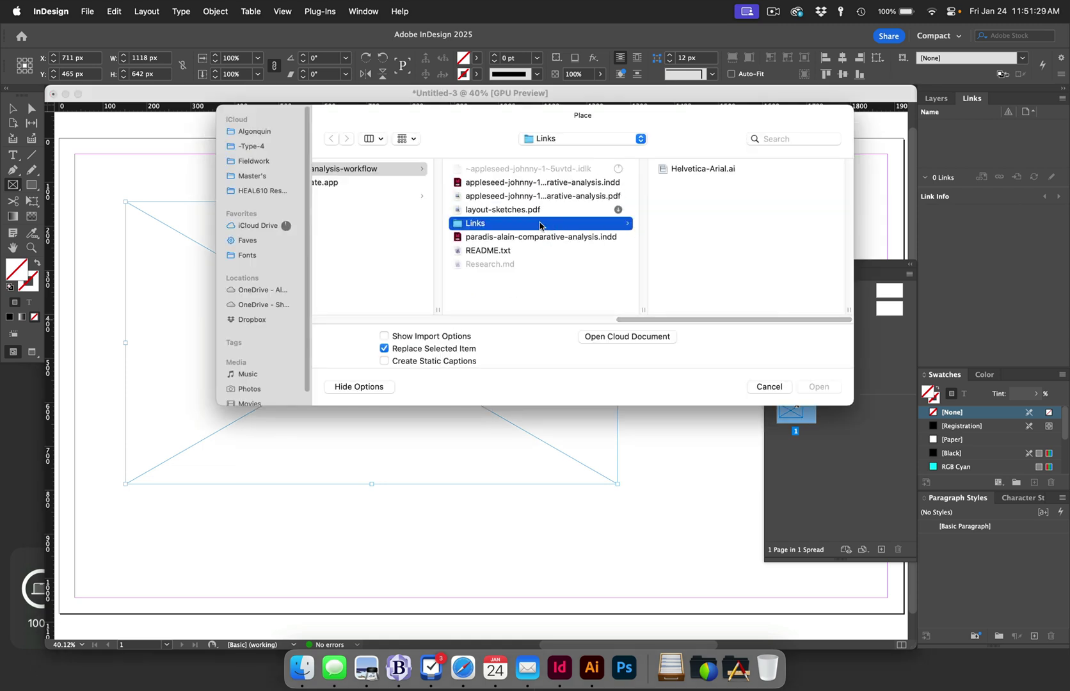
pyautogui.click(541, 195)
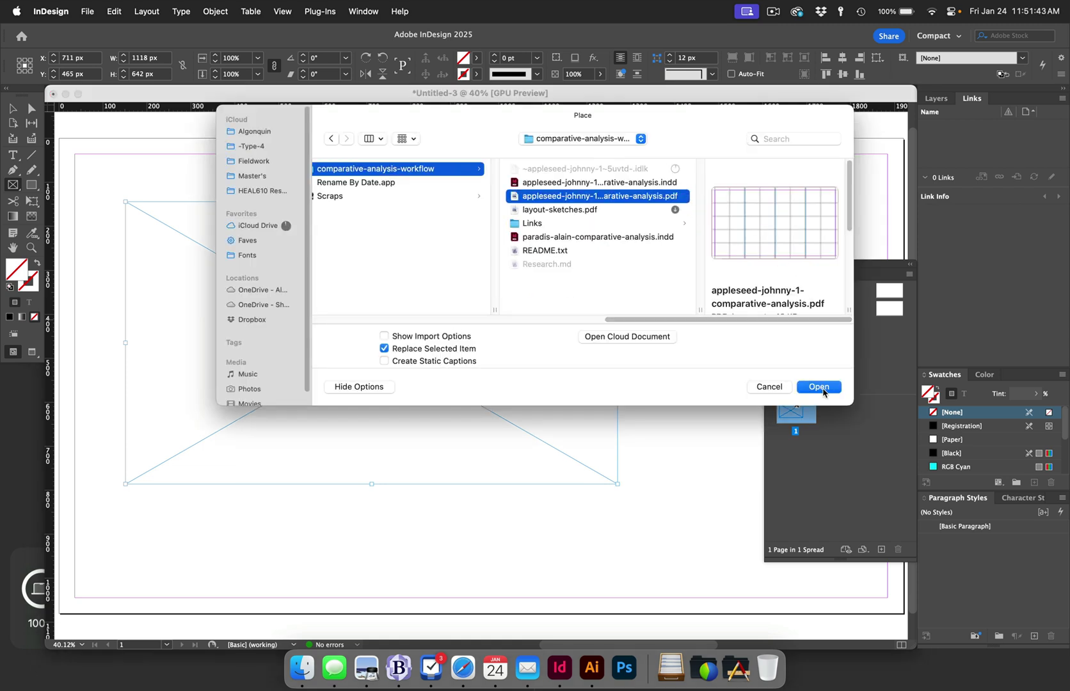
pyautogui.click(820, 387)
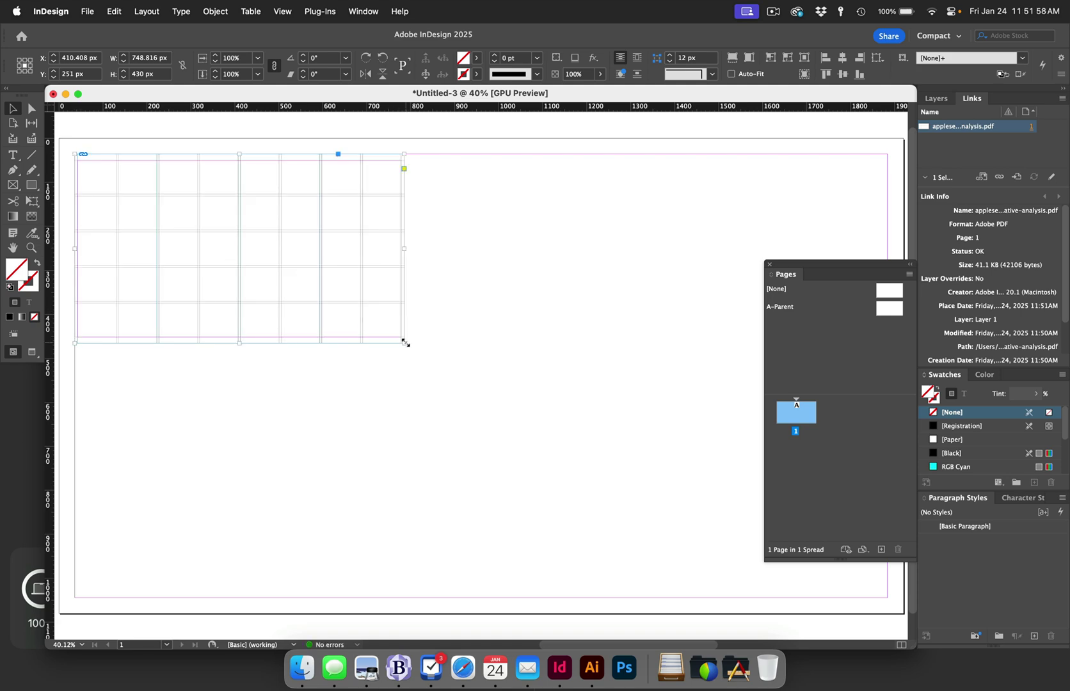
pyautogui.moveTo(404, 344); pyautogui.dragTo(381, 332)
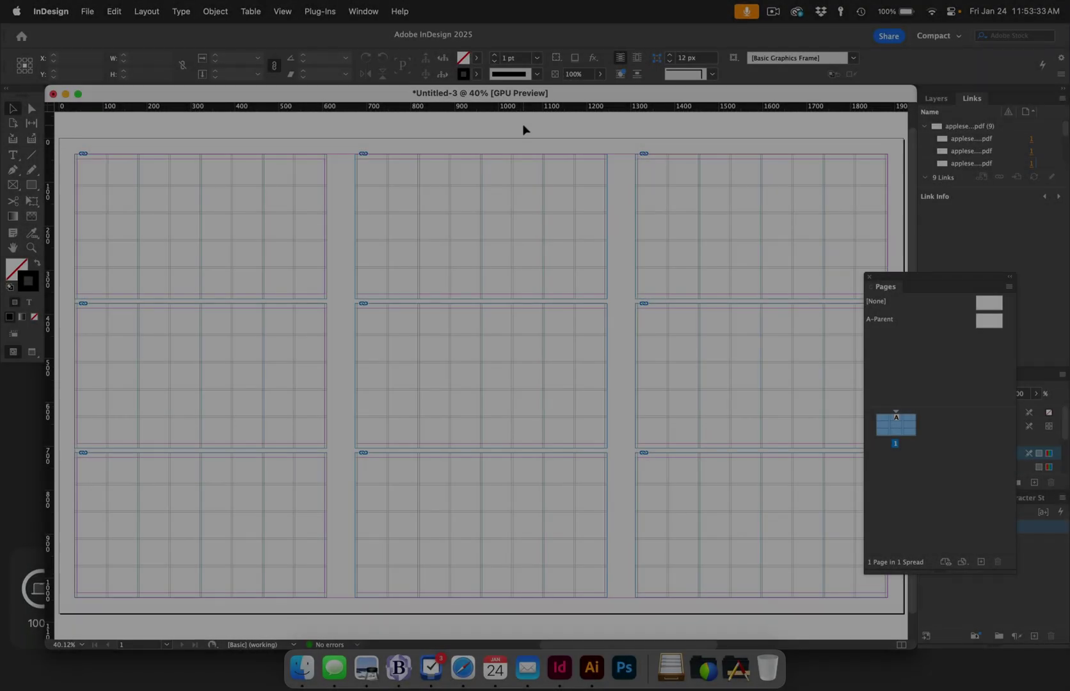
# - Preview the nine-grid page and save the document as sketching-template.indd in the comparative-analysis-workflow folder
pyautogui.press('w')
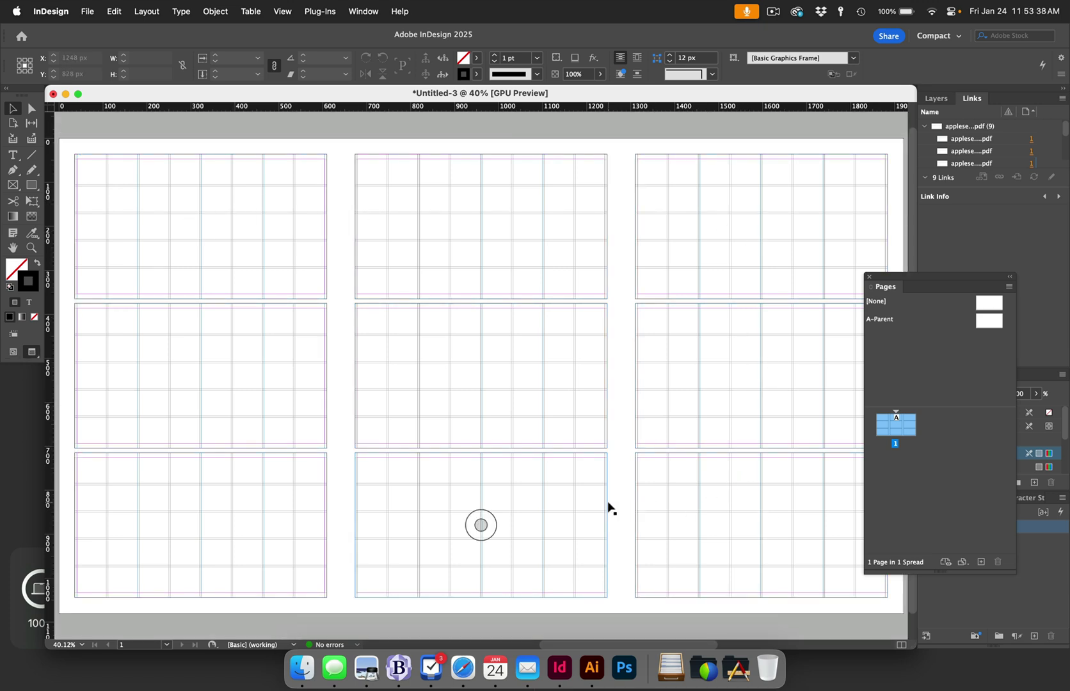
pyautogui.press('super+s')
pyautogui.write('sketc')
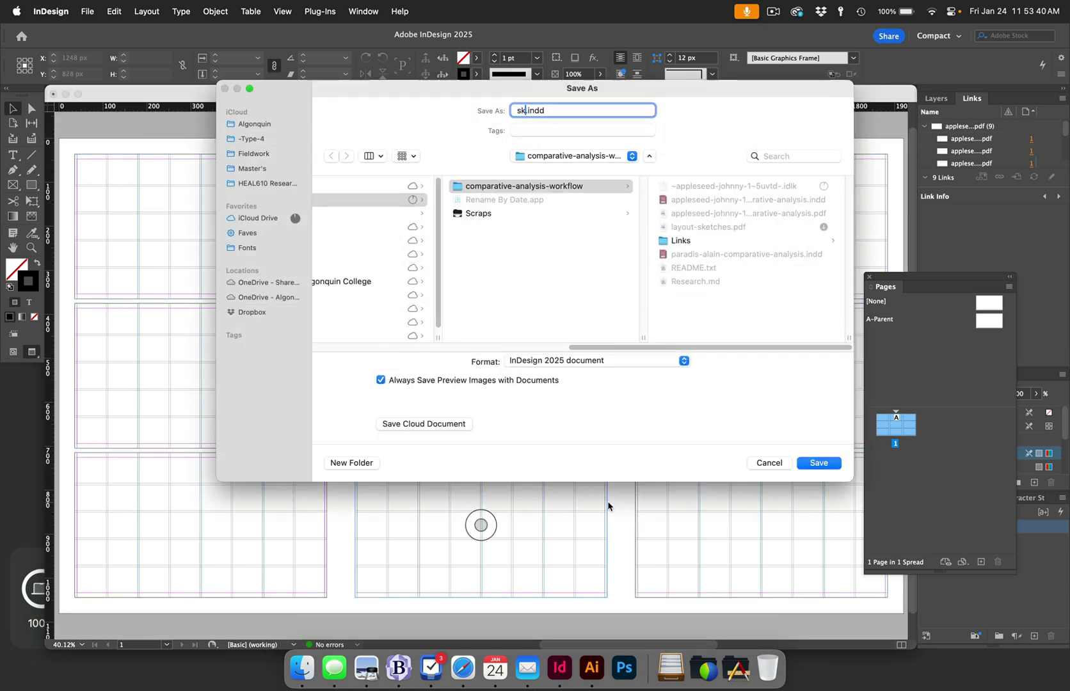
pyautogui.write('hing-template')
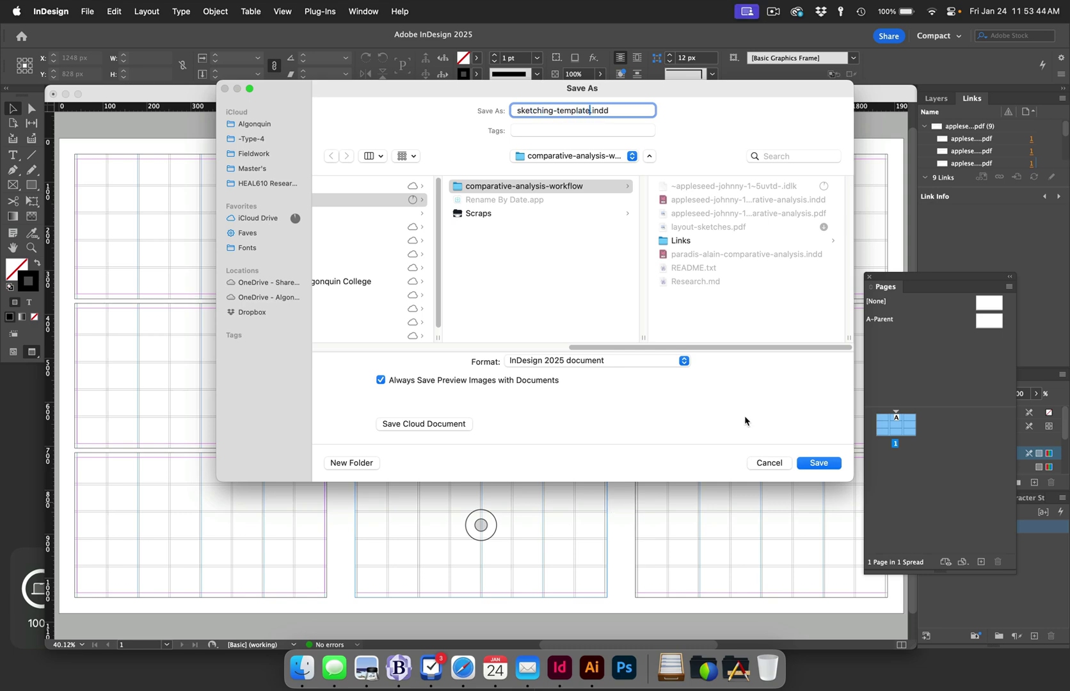
pyautogui.click(825, 464)
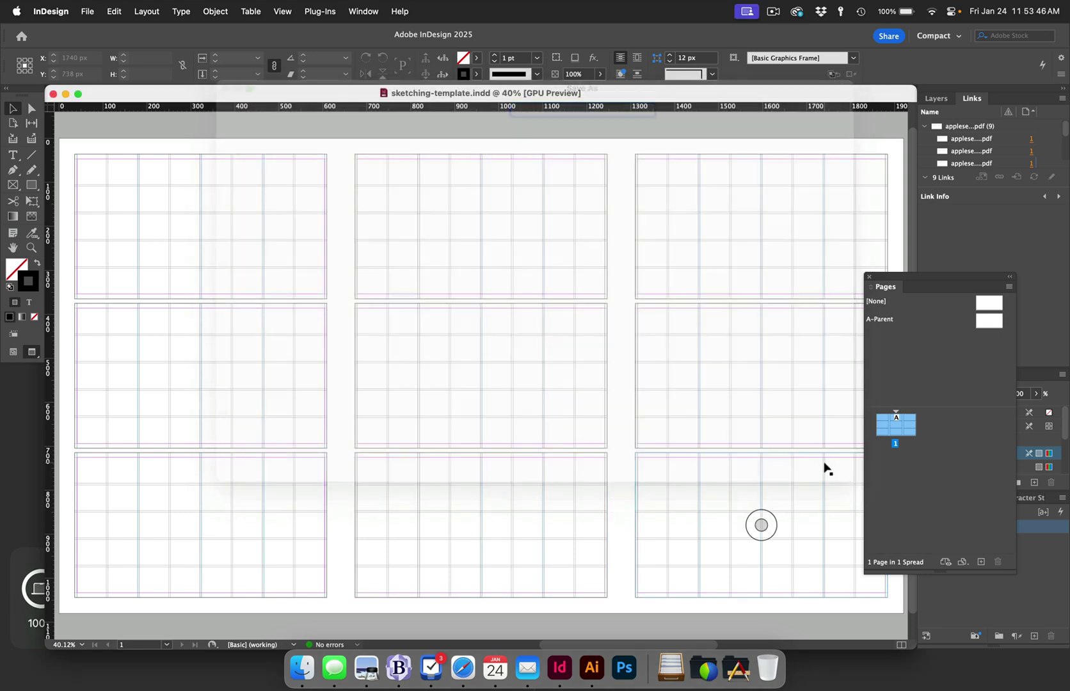
pyautogui.click(483, 528)
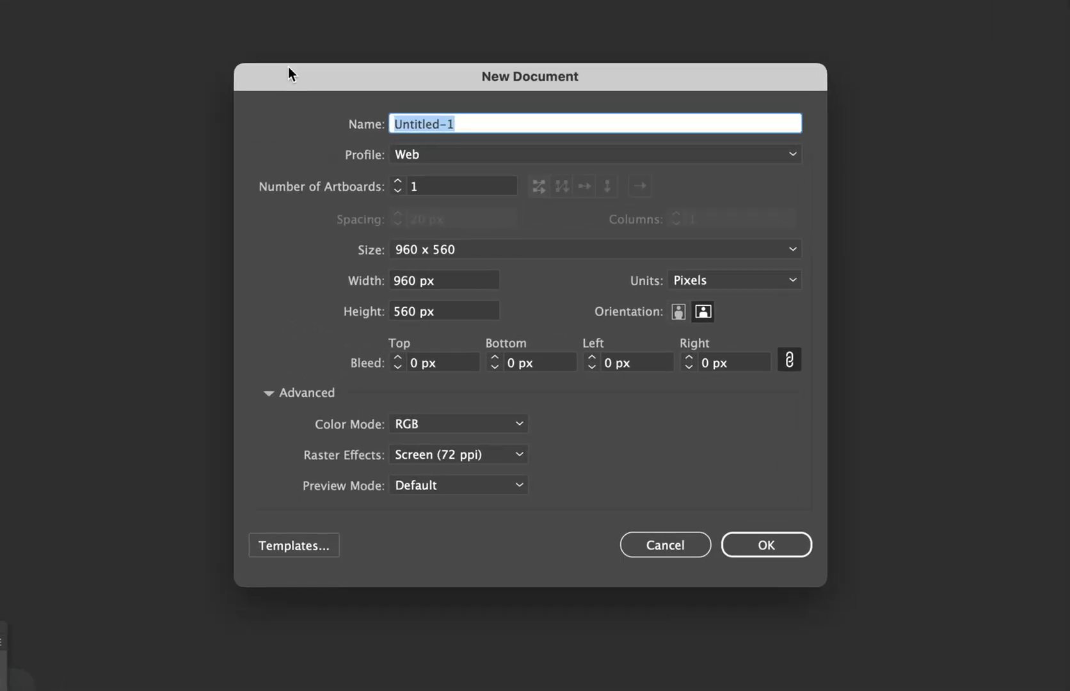
# - In Illustrator, create a new document named placed-art.ai with 9 artboards, each 200 x 200 px
pyautogui.write('pla')
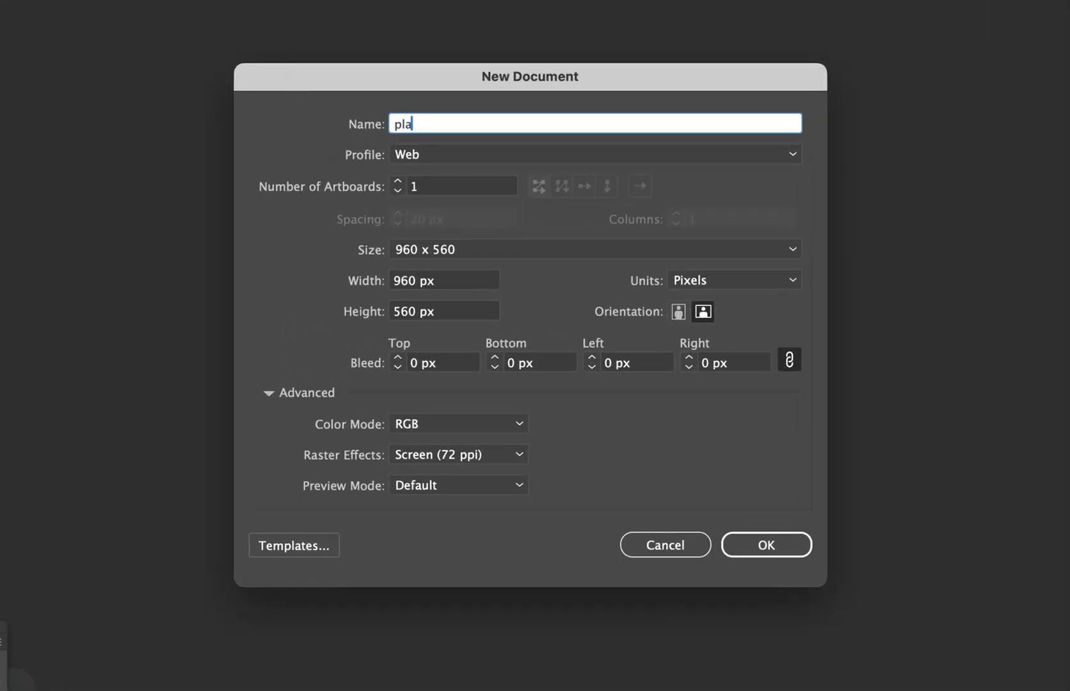
pyautogui.write('ced-art.ai')
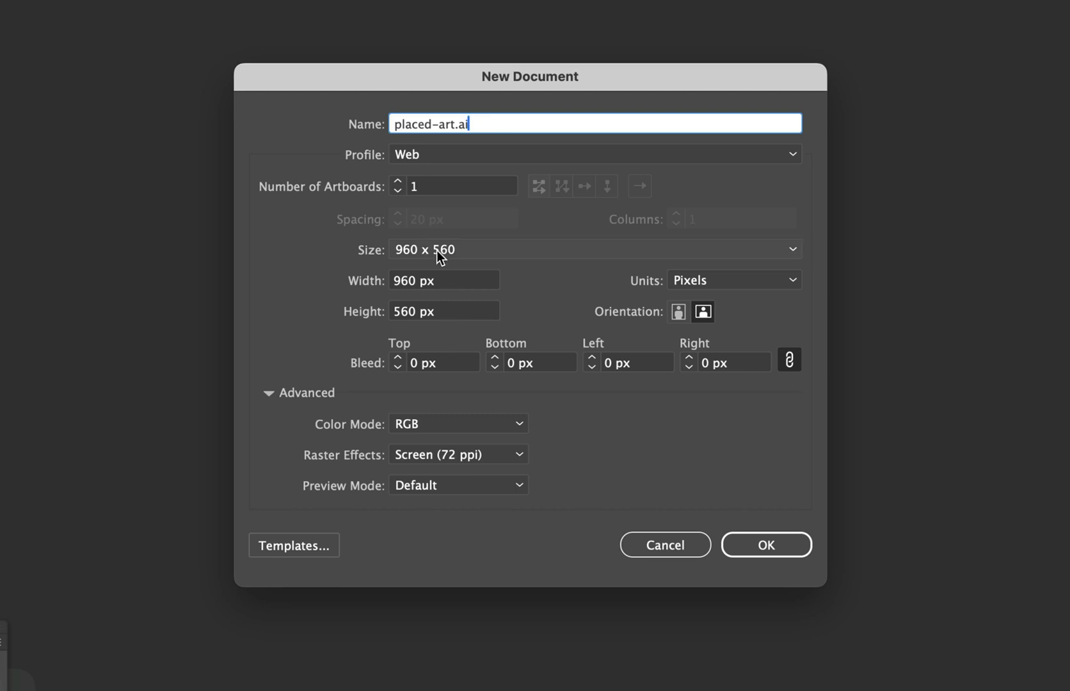
pyautogui.click(362, 280)
pyautogui.write('200')
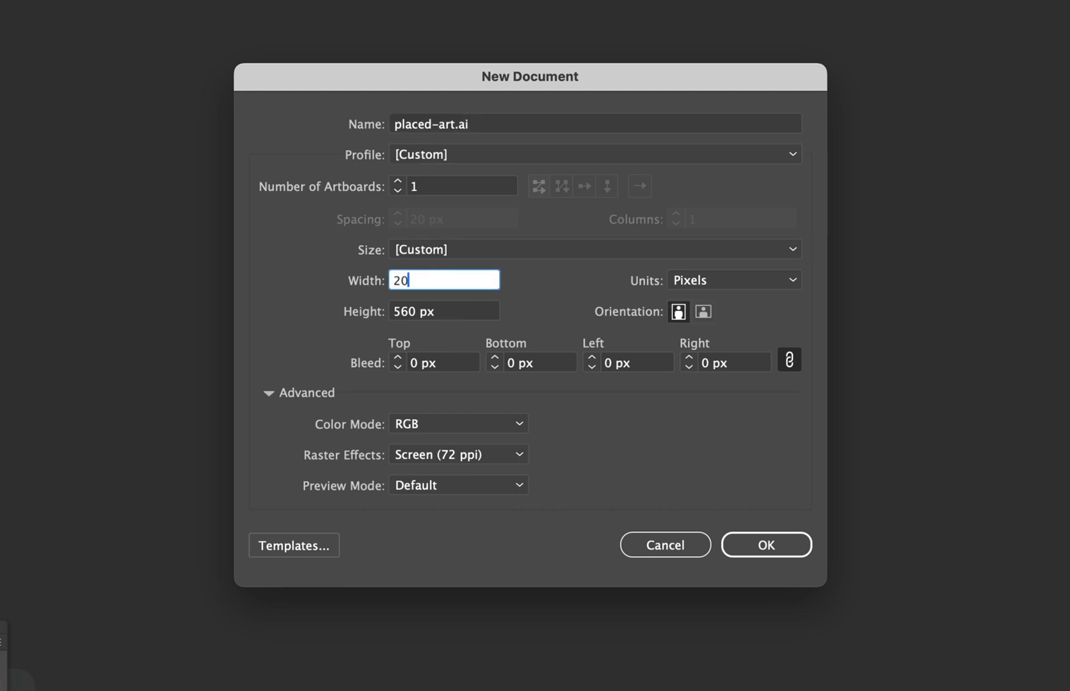
pyautogui.press('Tab')
pyautogui.write('200')
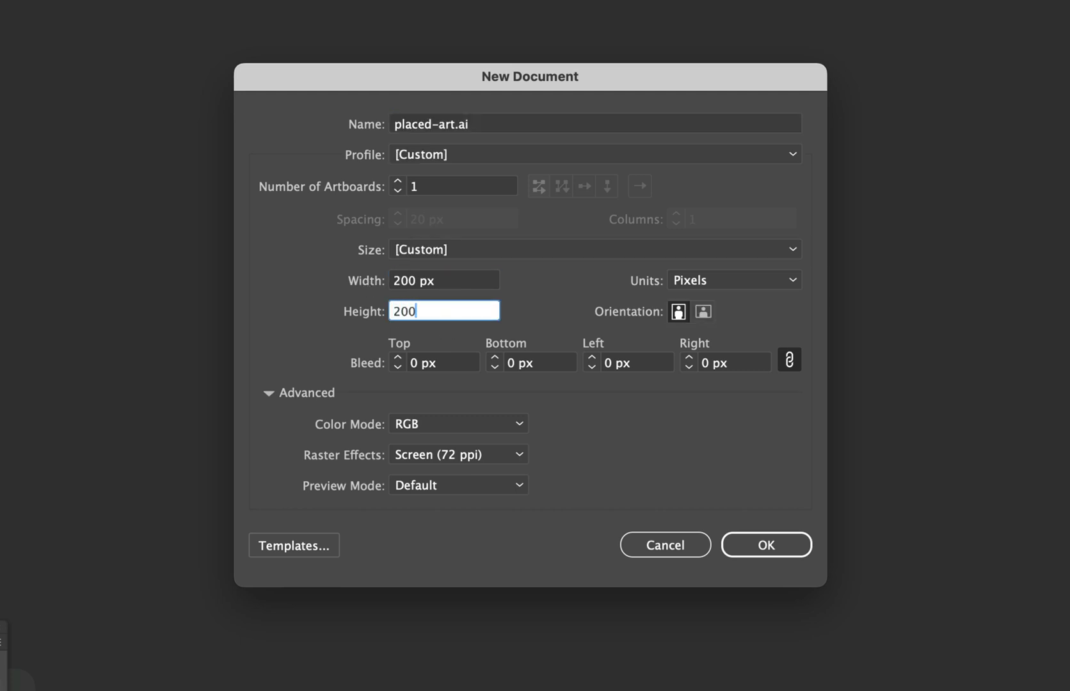
pyautogui.press('Tab')
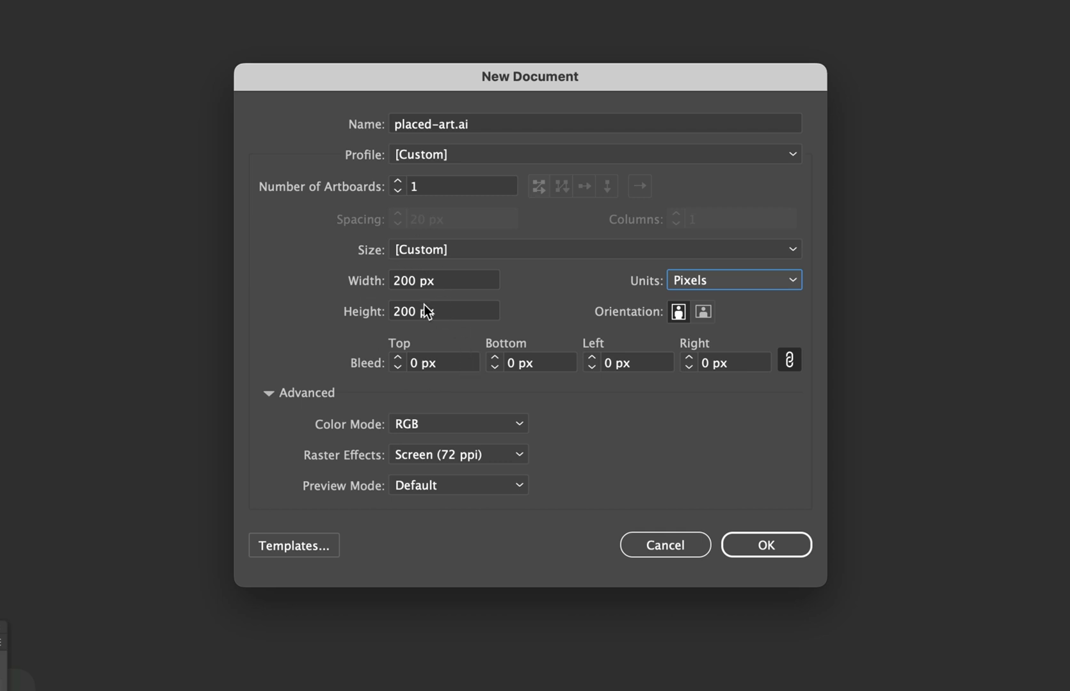
pyautogui.click(397, 182)
pyautogui.press('BackSpace')
pyautogui.write('9')
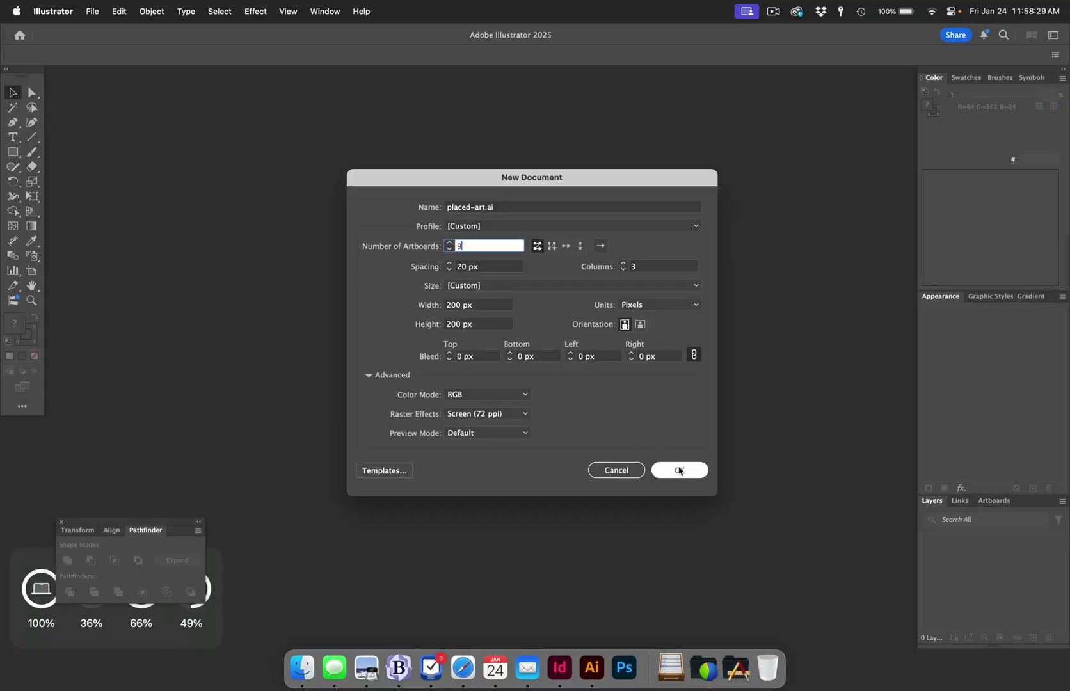
pyautogui.click(679, 469)
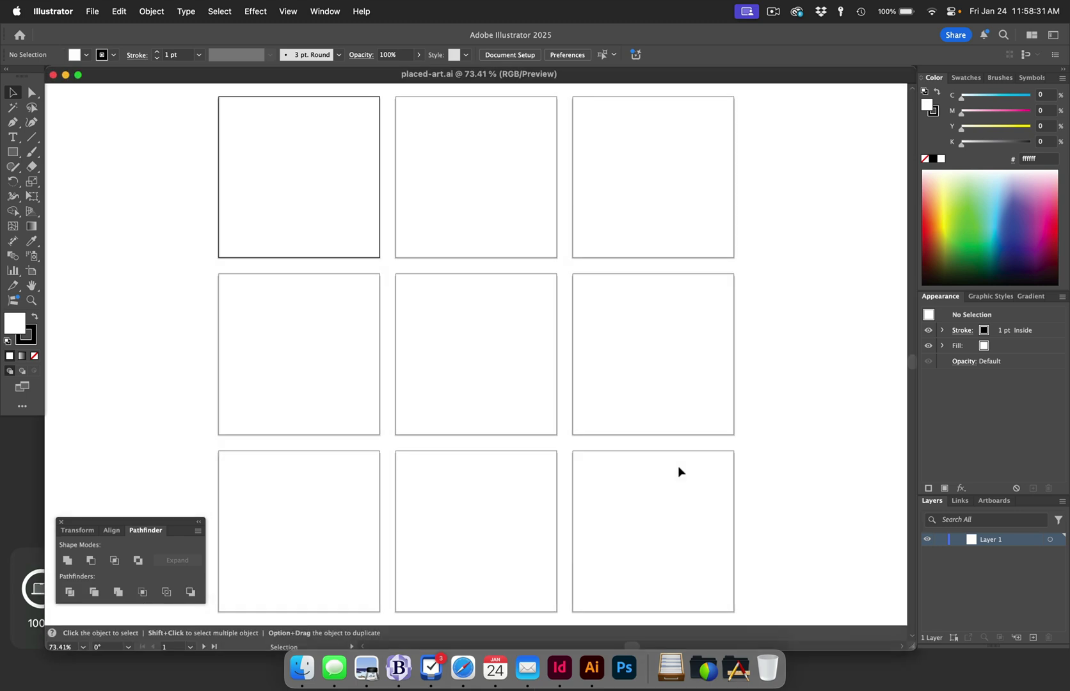
# - Save placed-art.ai in the Links folder of comparative-analysis-workflow as an Illustrator 2020 file with PDF compatibility
pyautogui.press('super+s')
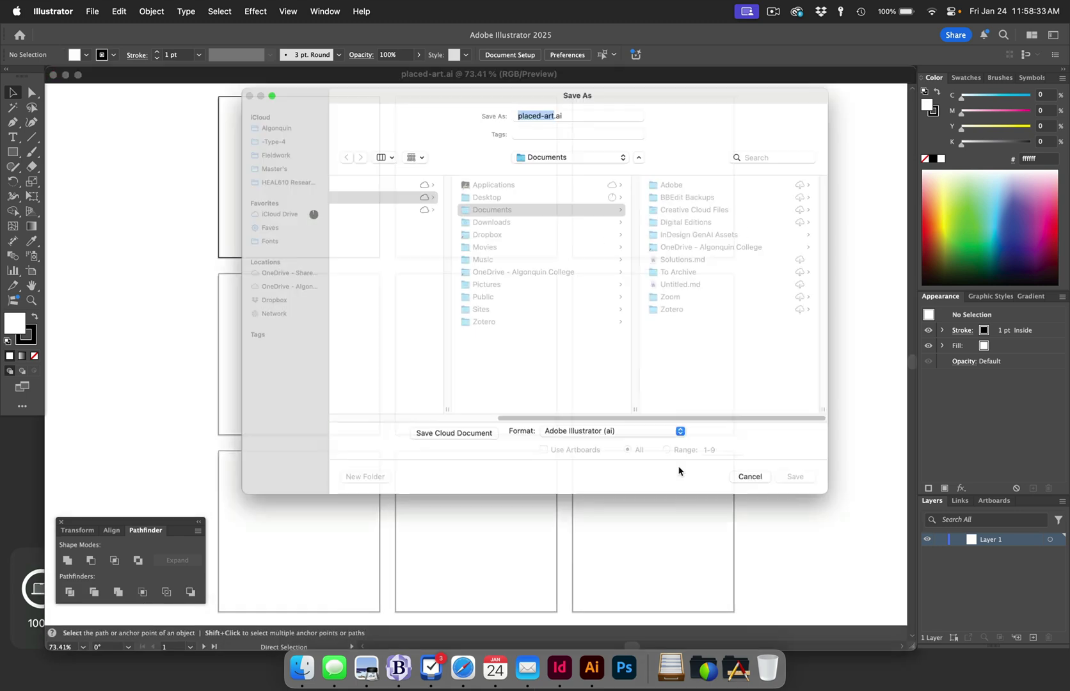
pyautogui.click(697, 175)
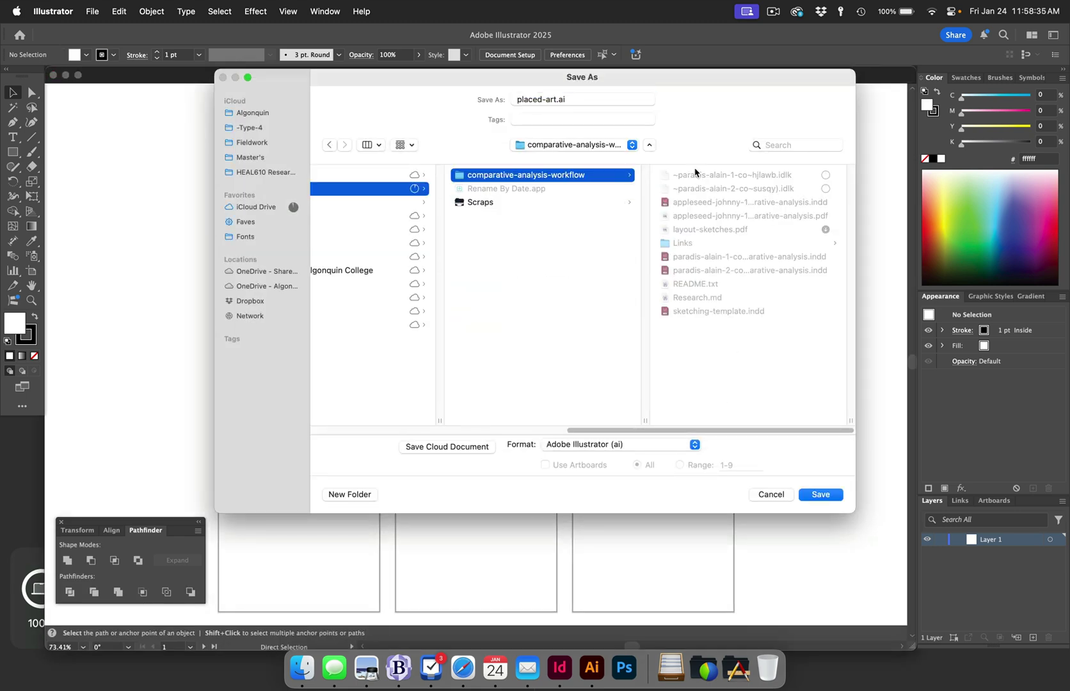
pyautogui.click(697, 242)
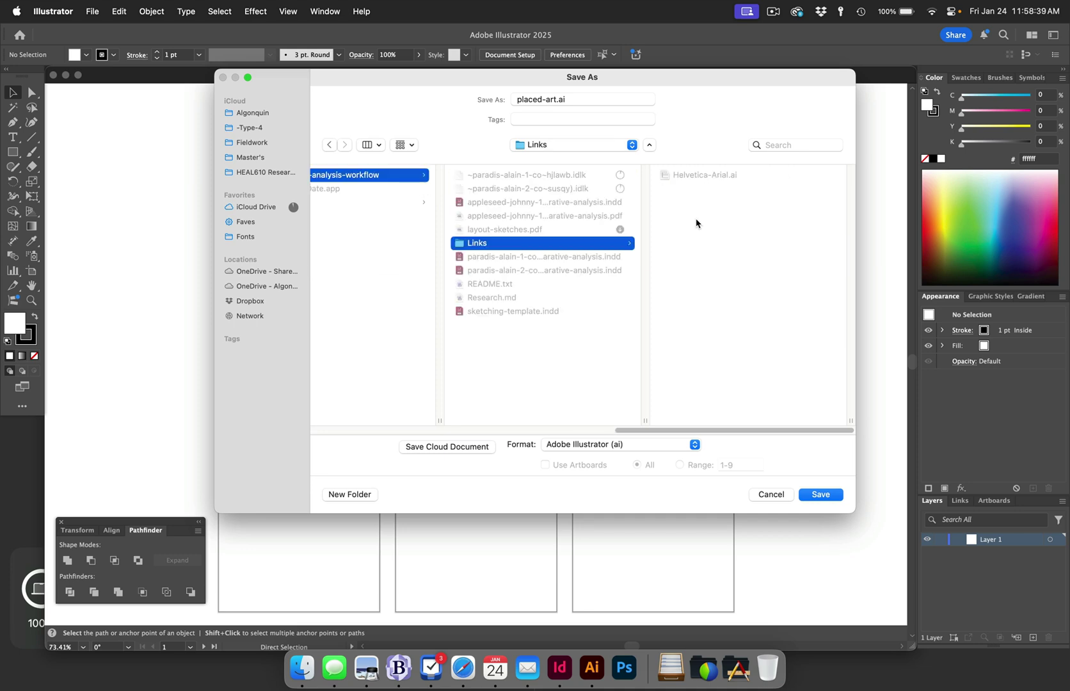
pyautogui.click(818, 496)
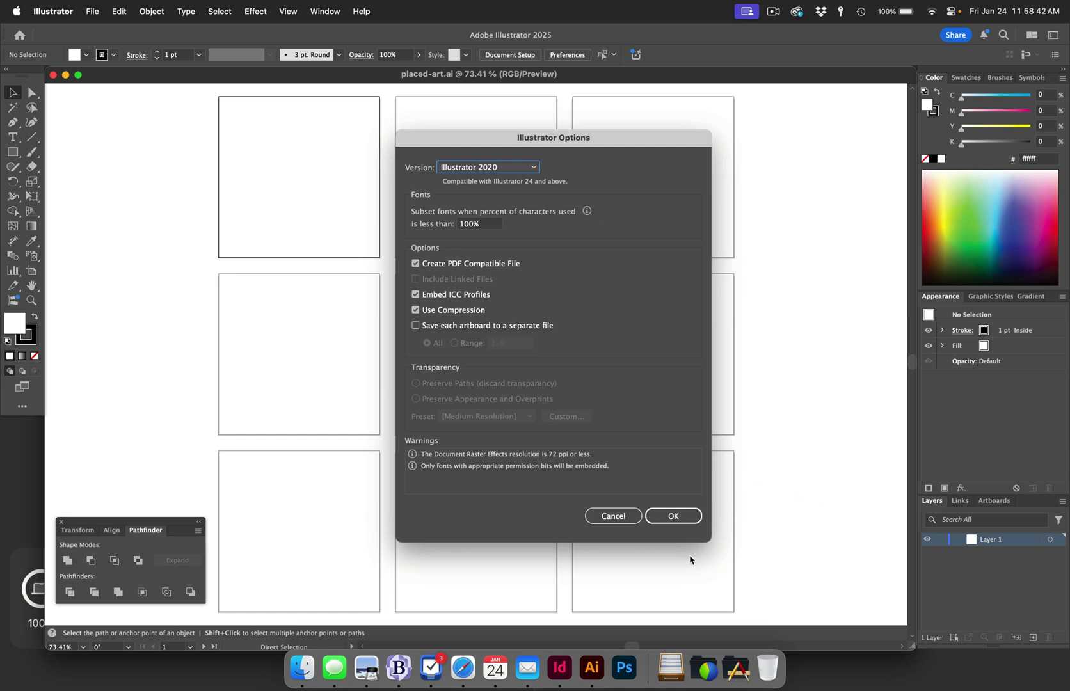
pyautogui.click(674, 517)
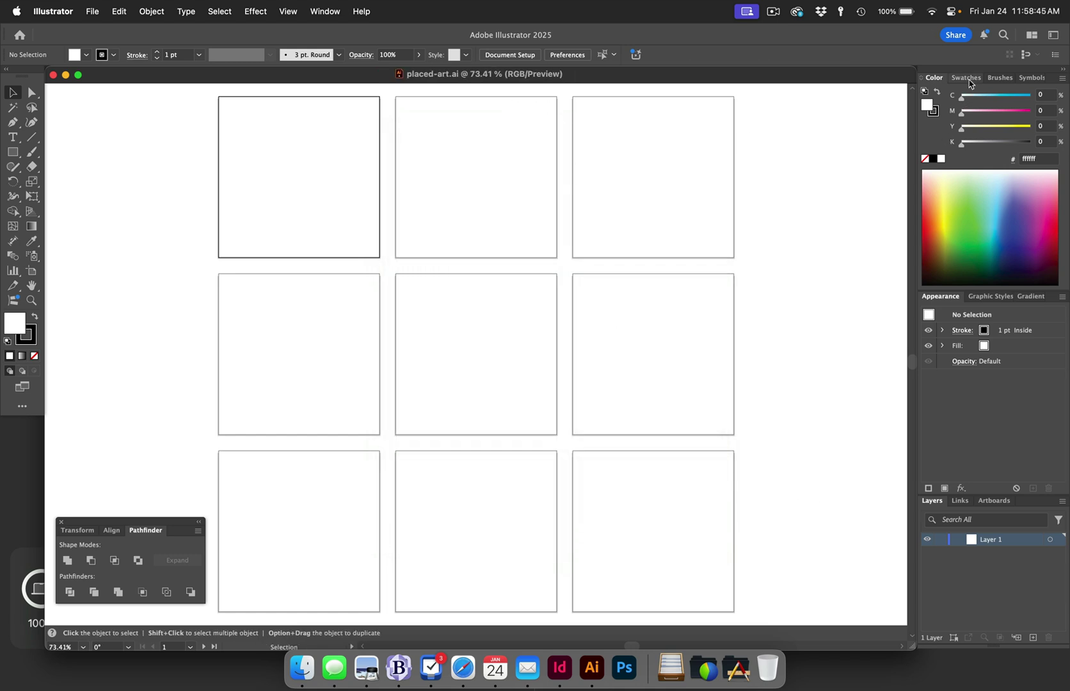
# - Undock and enlarge the Swatches panel, delete all unused swatches and the leftover color group, and save placed-art.ai
pyautogui.moveTo(966, 77); pyautogui.dragTo(755, 173)
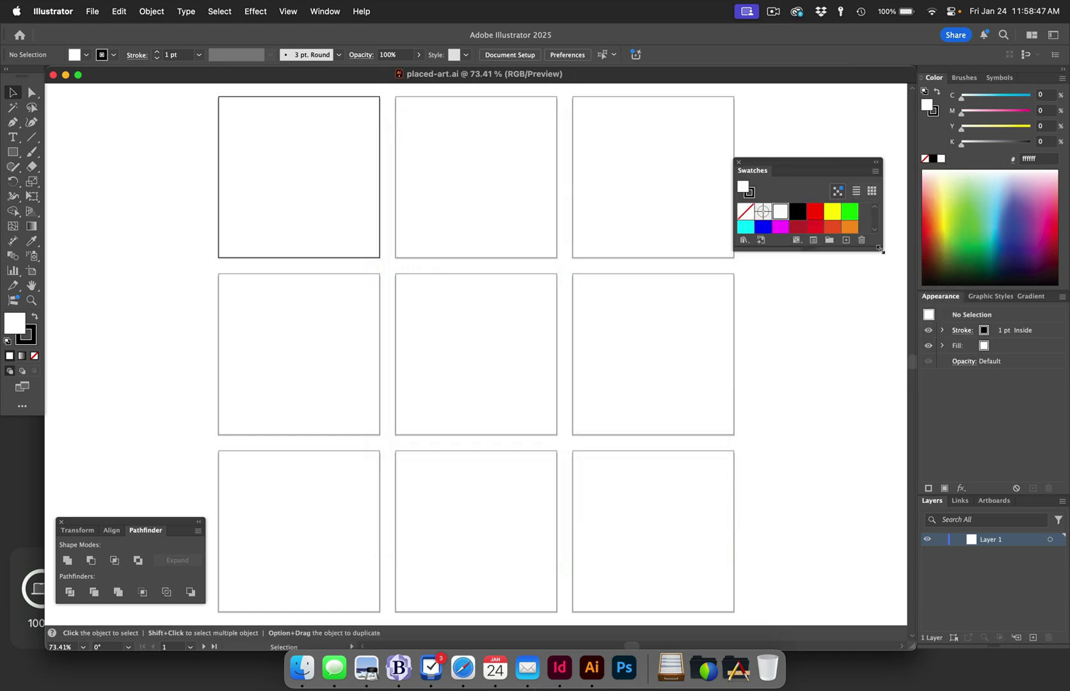
pyautogui.moveTo(883, 251); pyautogui.dragTo(884, 358)
pyautogui.click(878, 170)
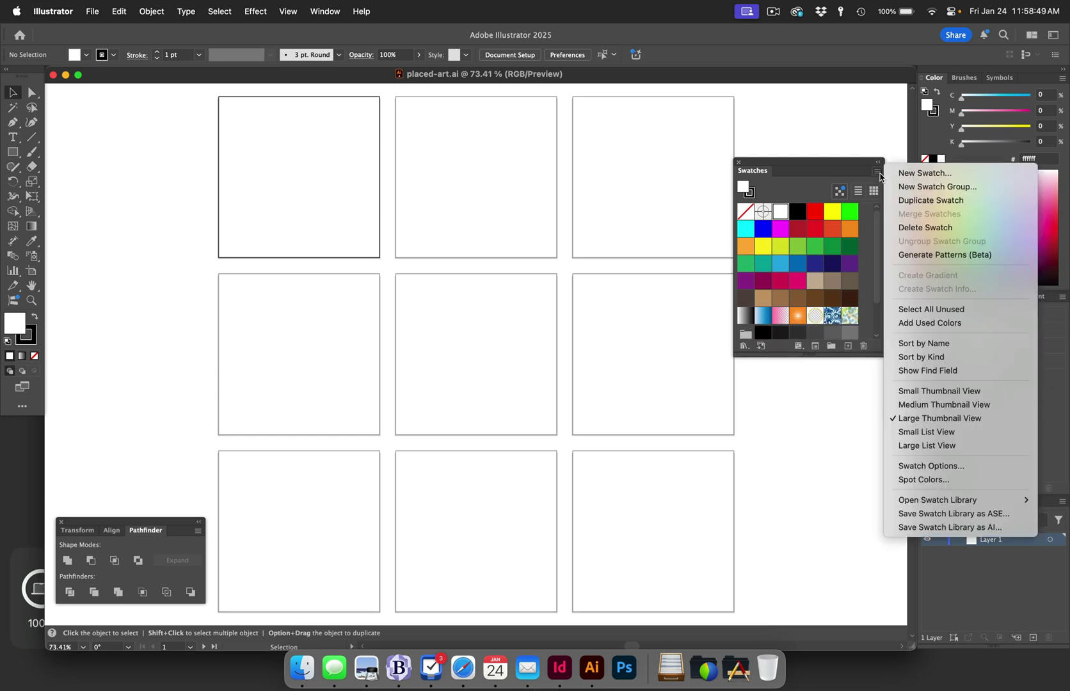
pyautogui.click(940, 310)
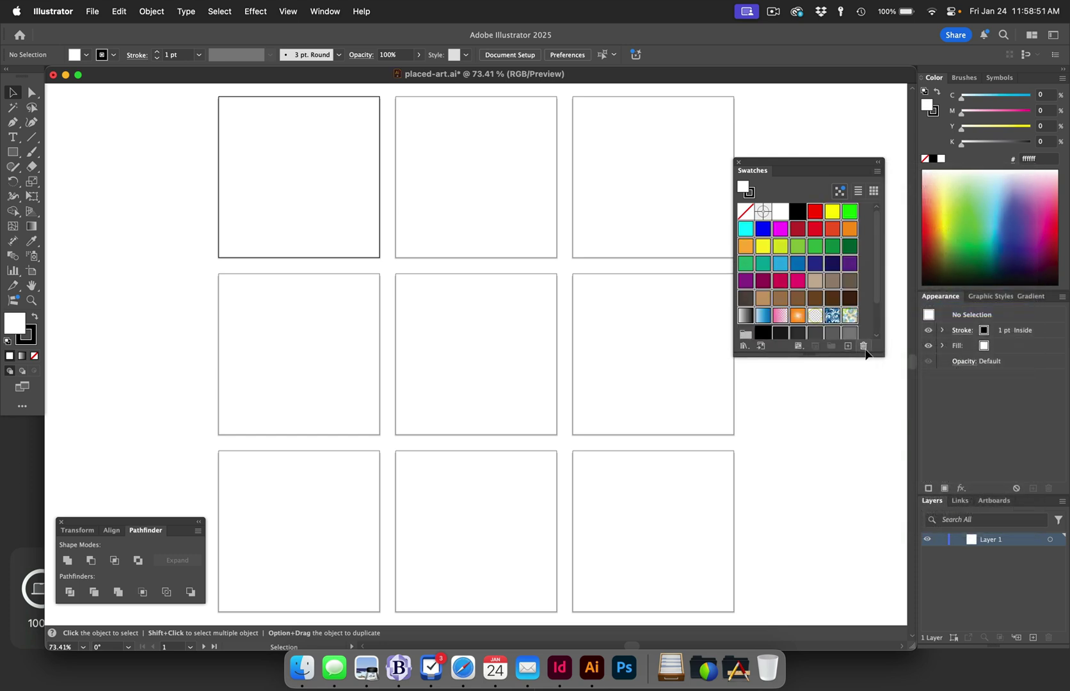
pyautogui.click(864, 347)
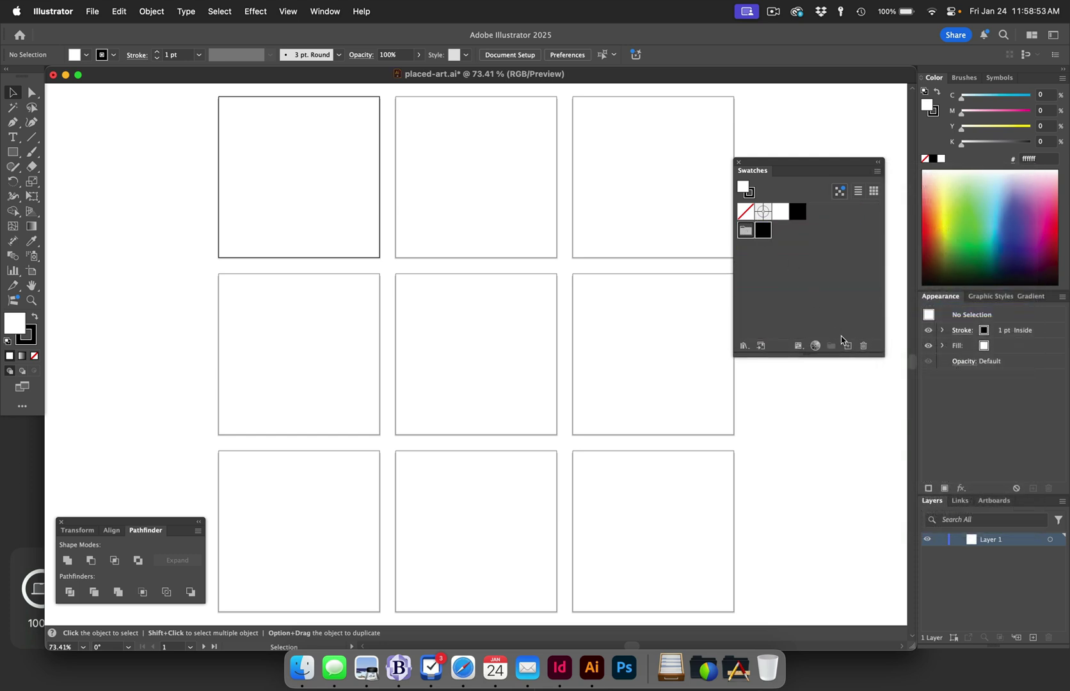
pyautogui.click(863, 346)
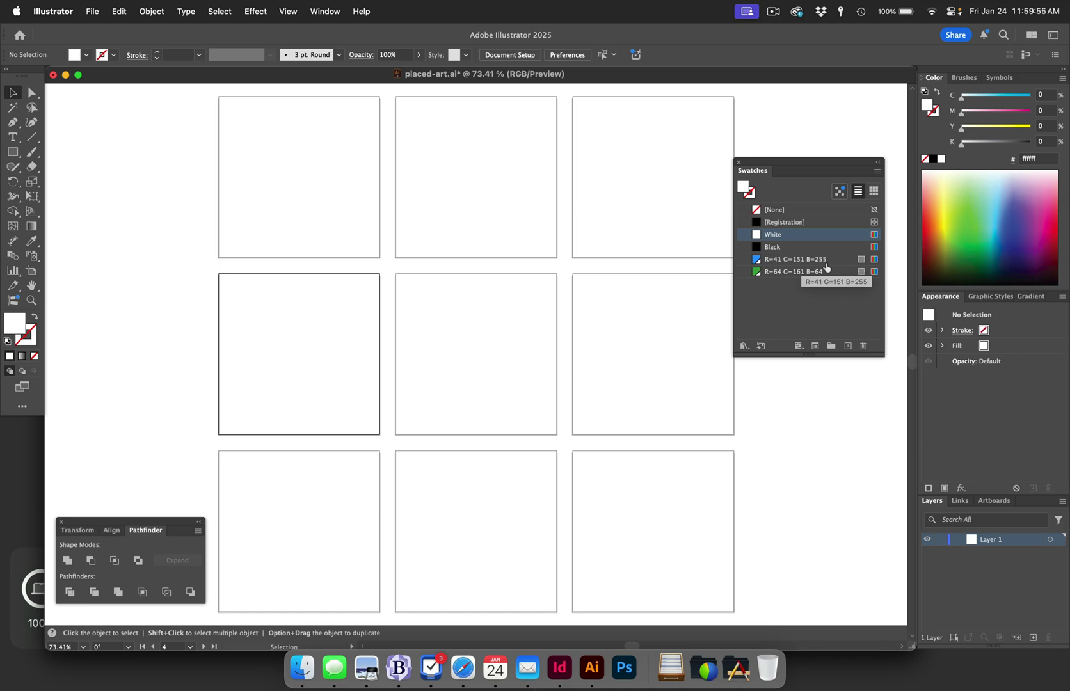
pyautogui.press('super+s')
# - Switch between InDesign and Illustrator to compare the blue and green swatches in both documents
pyautogui.press('super+Tab')
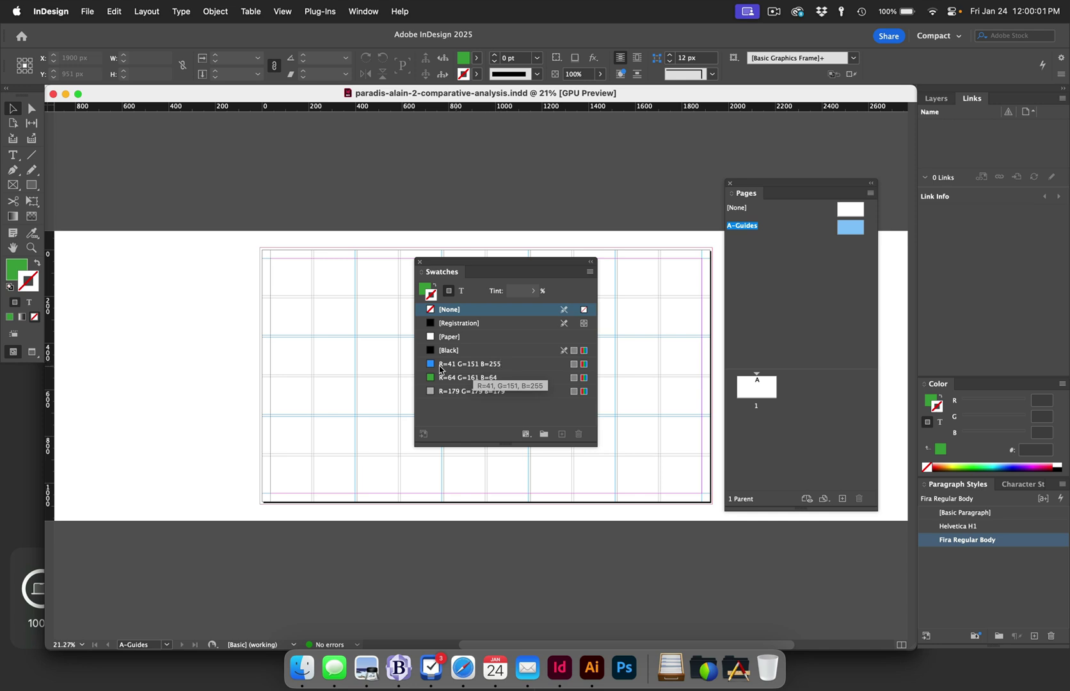
pyautogui.press('super+Tab')
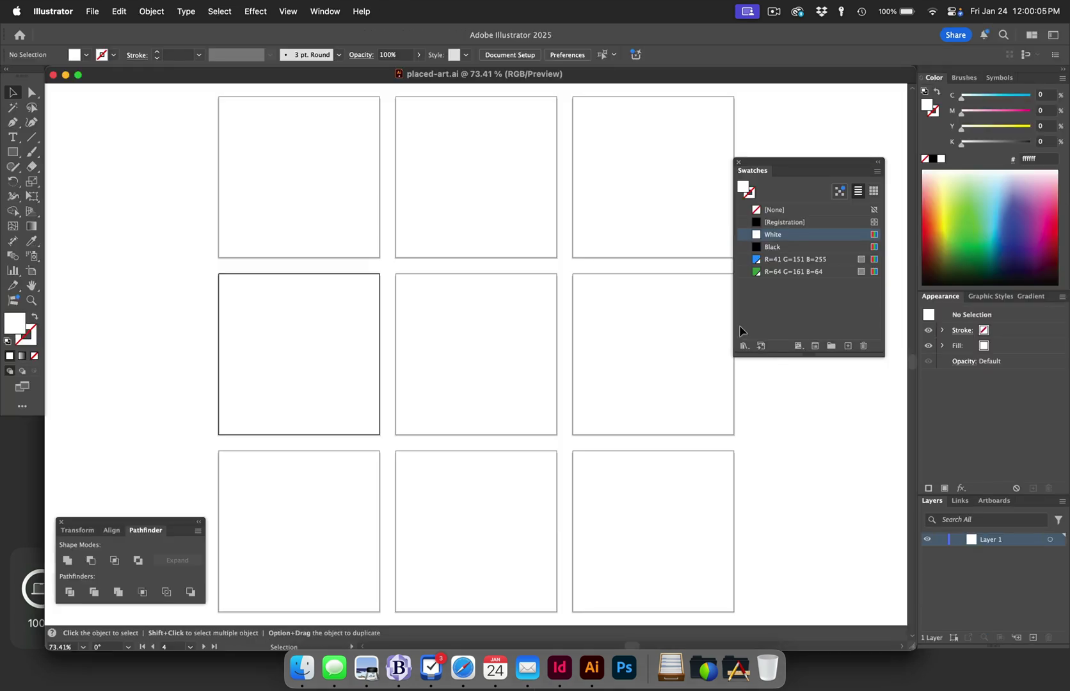
pyautogui.press('super+Tab')
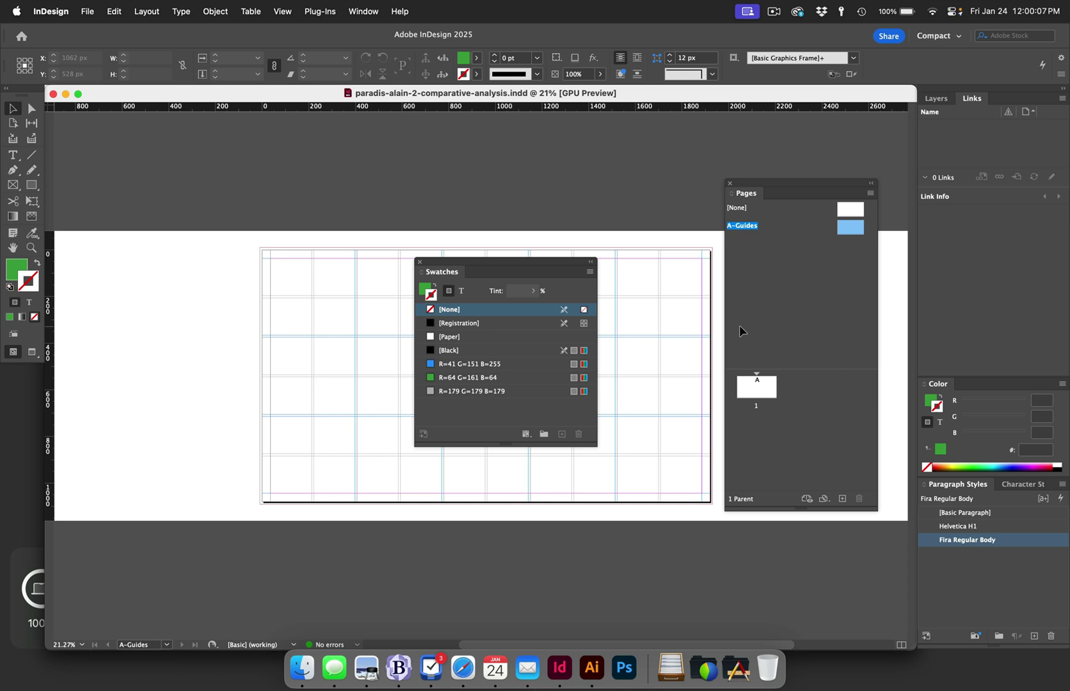
pyautogui.press('super+Tab')
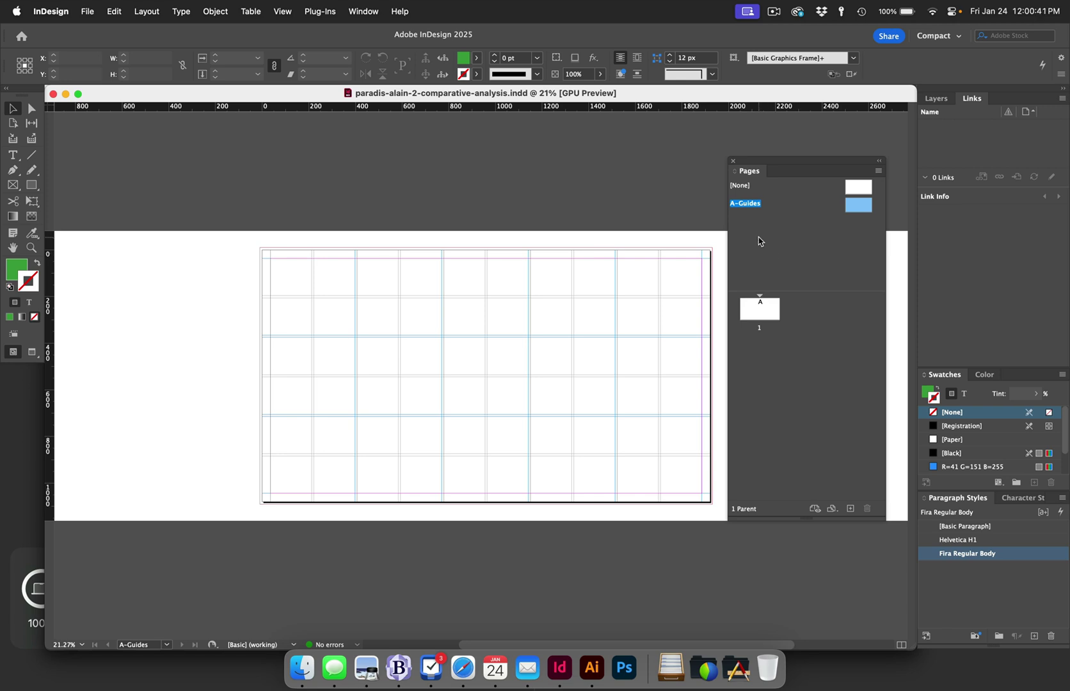
# - In the InDesign comparative analysis document, create a new parent page named Helvetica with prefix B, based on A-Guides
pyautogui.rightClick(759, 238)
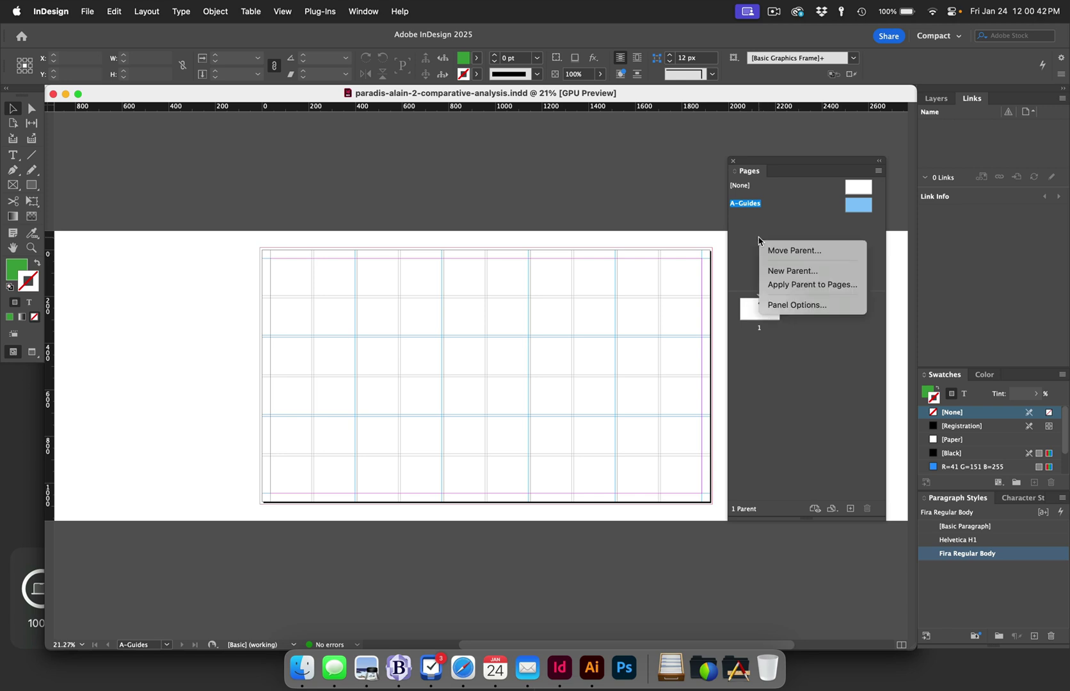
pyautogui.click(785, 272)
pyautogui.press('Tab')
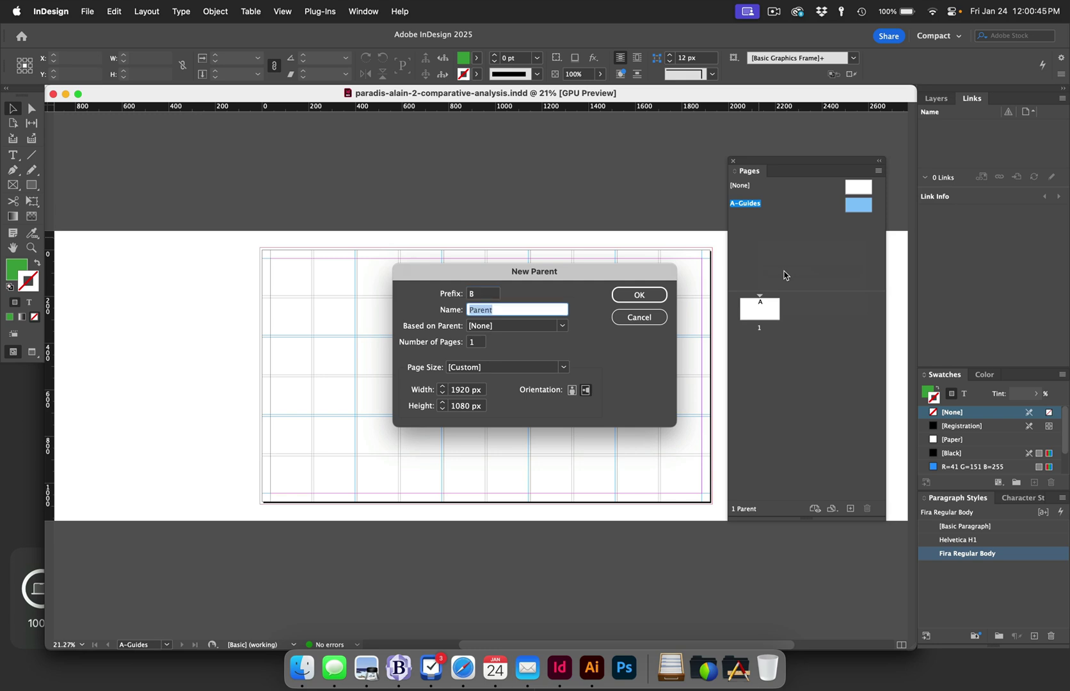
pyautogui.write('Helvetica')
pyautogui.click(562, 332)
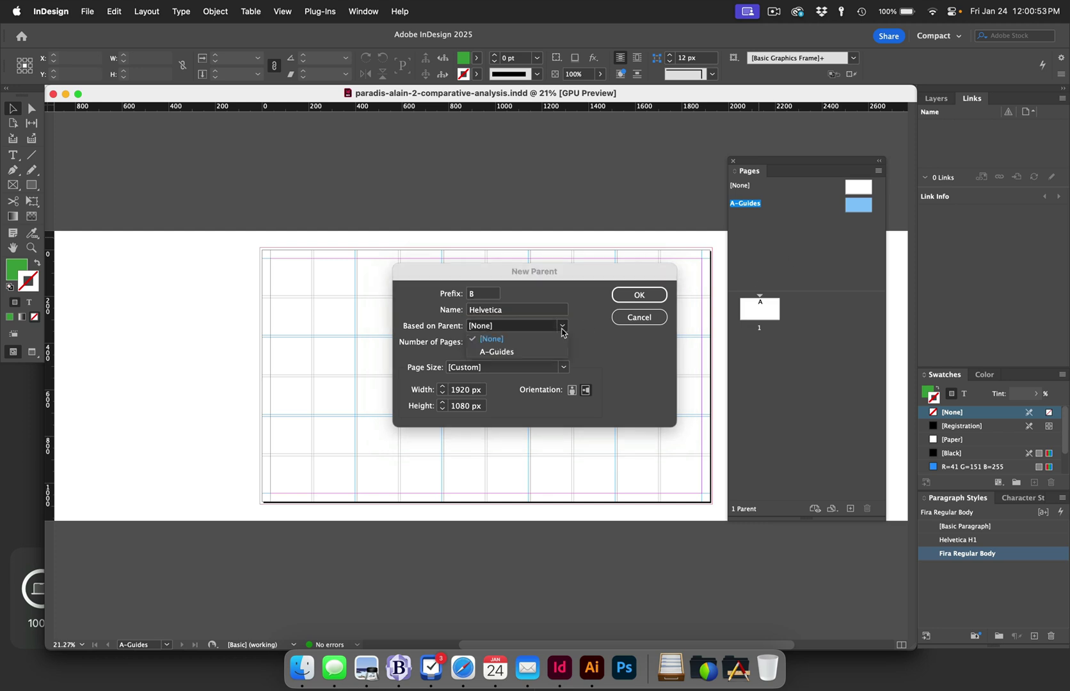
pyautogui.click(548, 351)
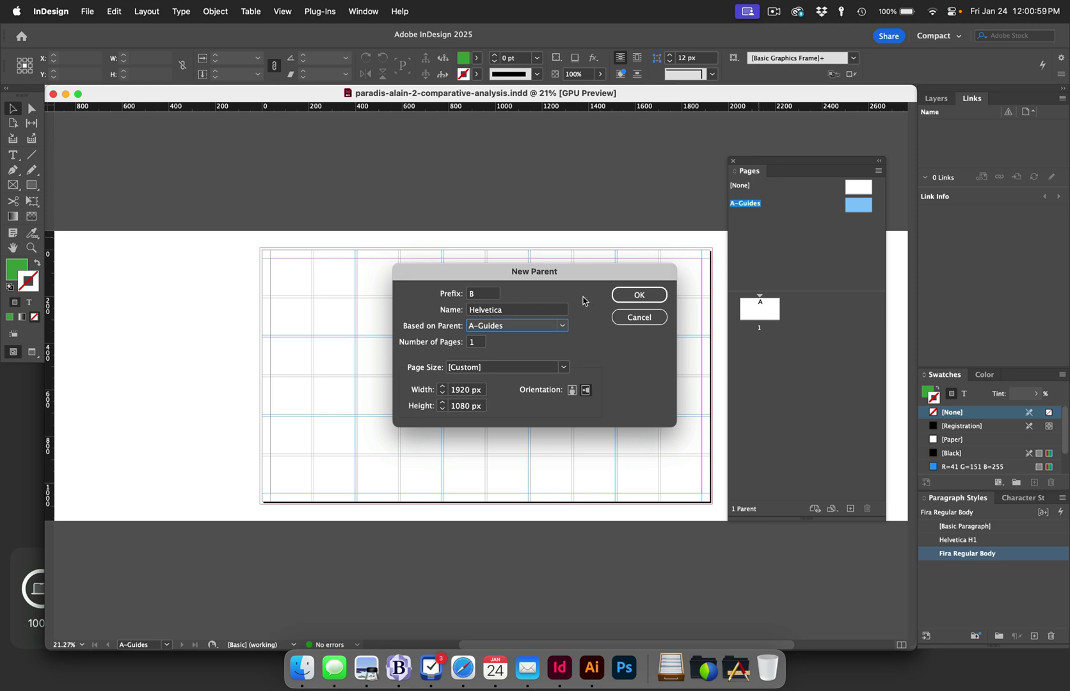
pyautogui.click(638, 296)
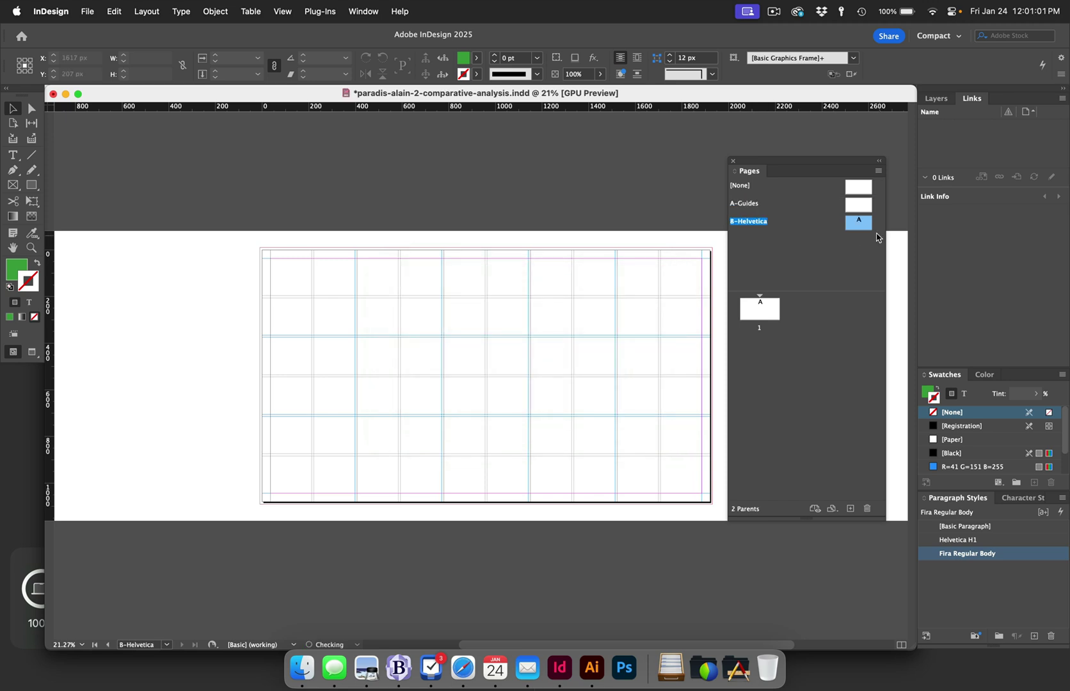
# - Build the B-Helvetica parent with a light blue background, blue top bar, black bottom bar and blue "Helvetica" heading, and save the document
pyautogui.doubleClick(861, 223)
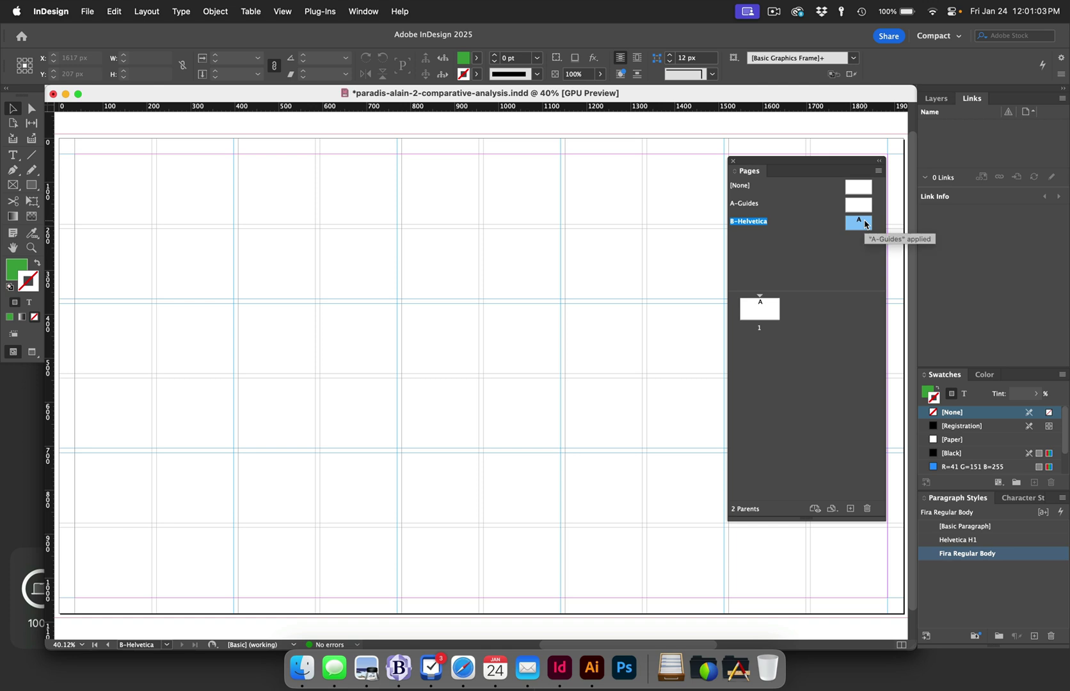
pyautogui.press('super+minus')
pyautogui.press('super+minus')
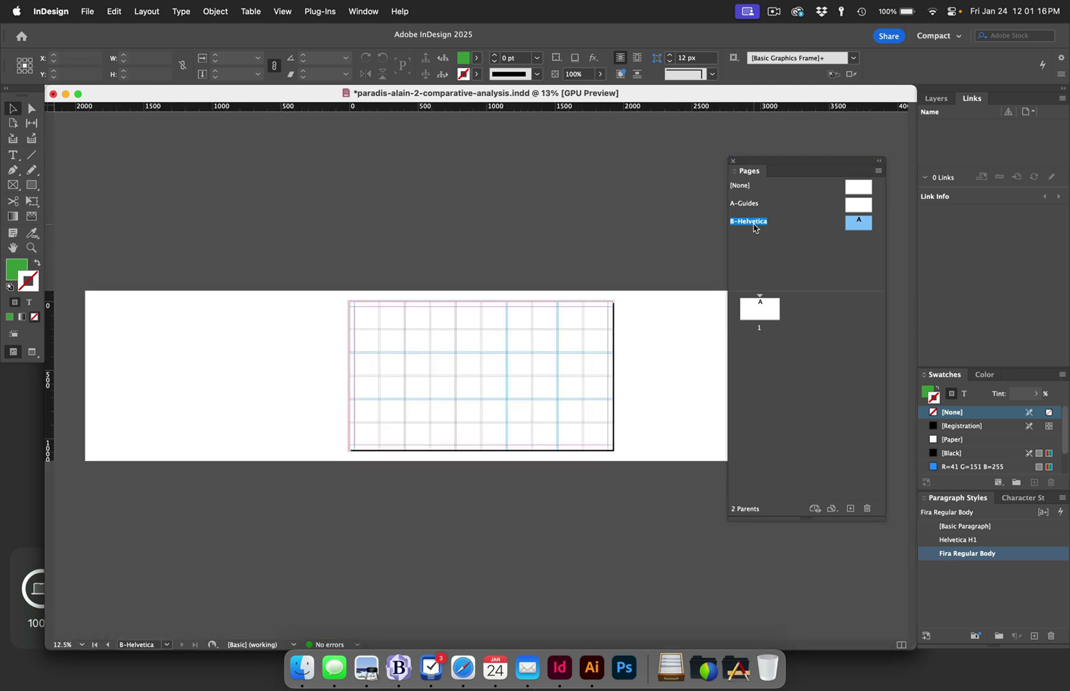
pyautogui.press('super+a')
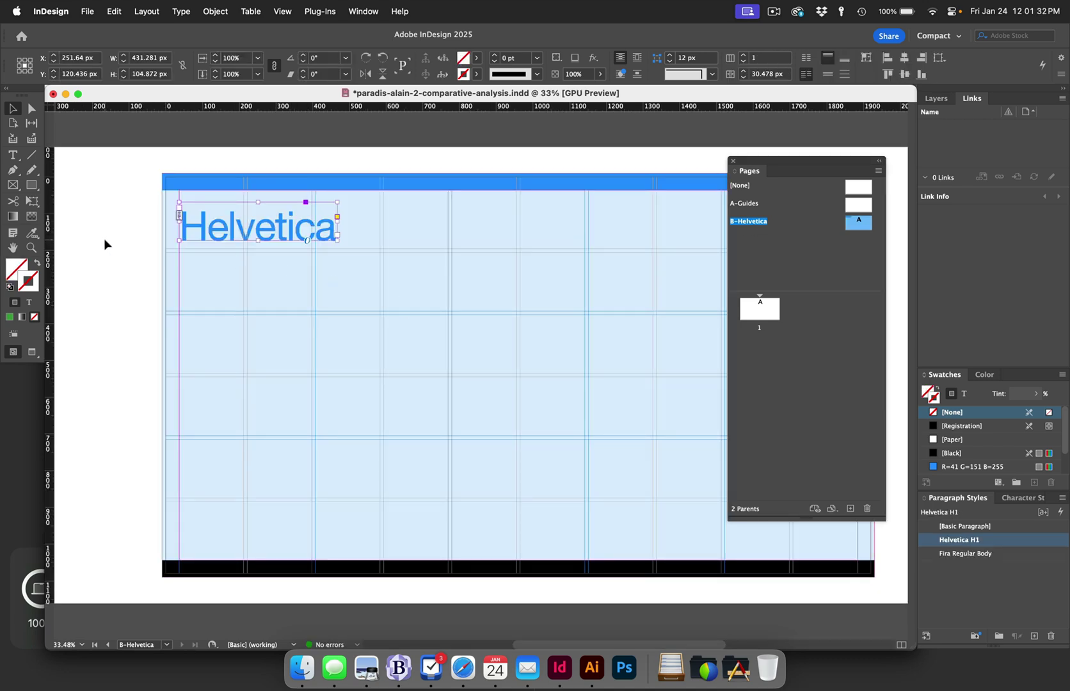
pyautogui.press('super+s')
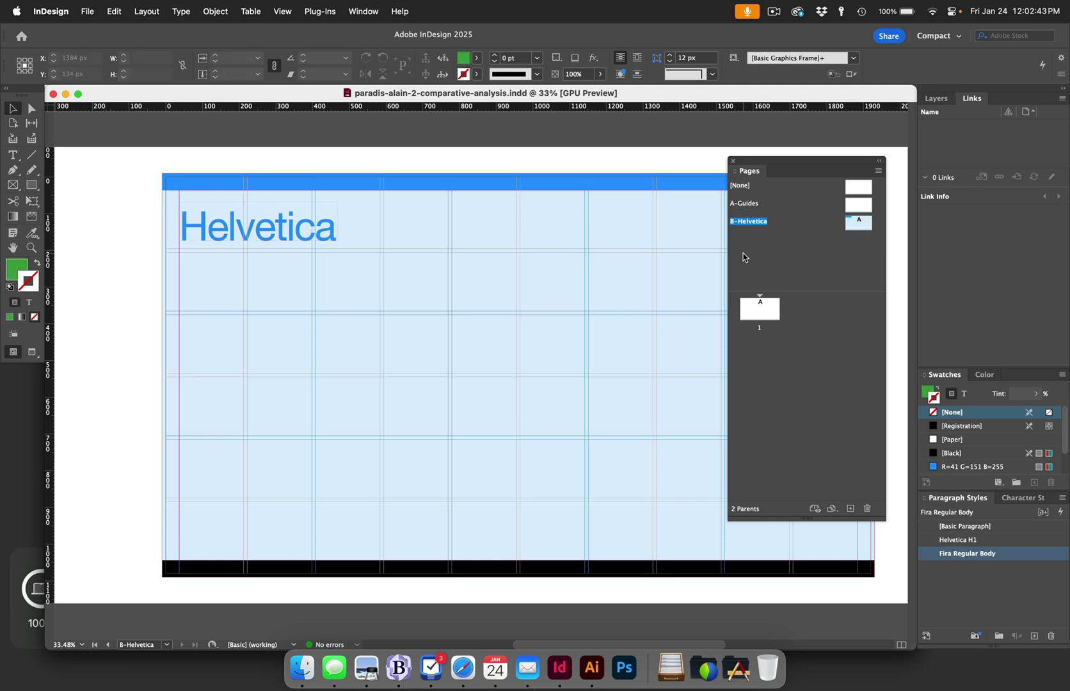
# - Create a new parent page named Arial with prefix C, based on A-Guides
pyautogui.rightClick(748, 257)
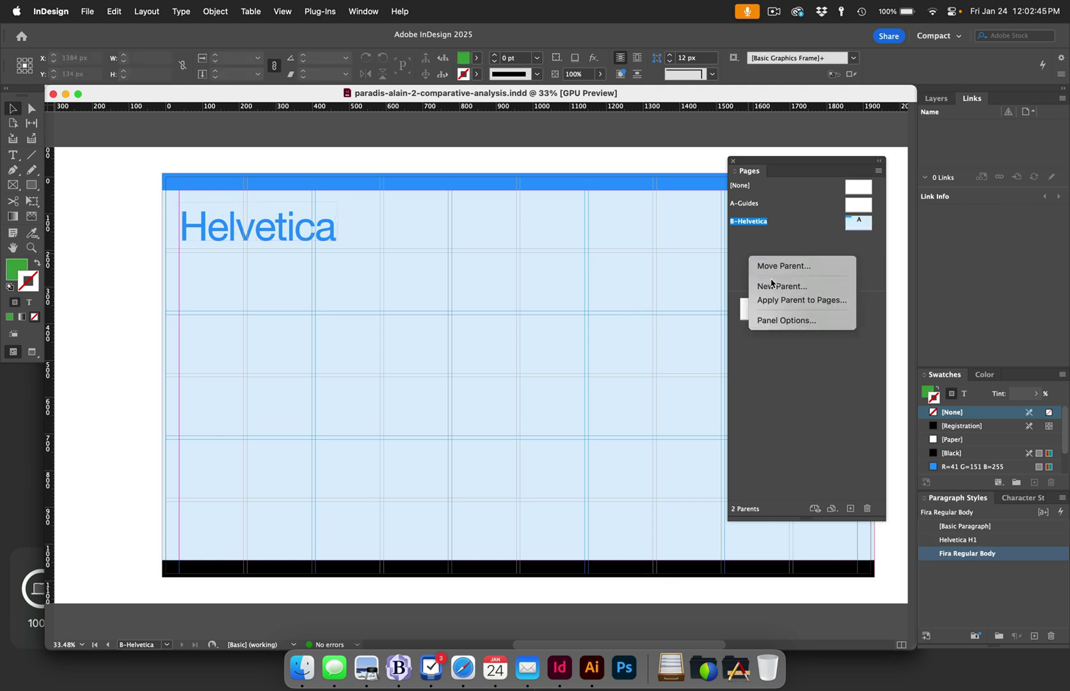
pyautogui.click(771, 282)
pyautogui.press('Tab')
pyautogui.write('Arial')
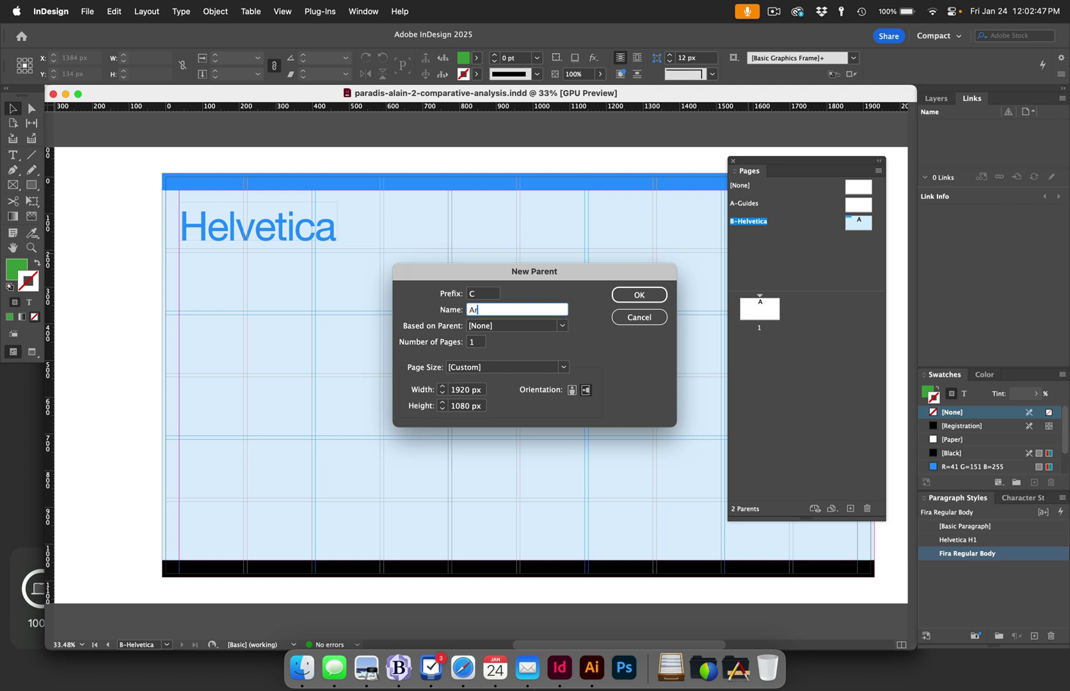
pyautogui.click(535, 325)
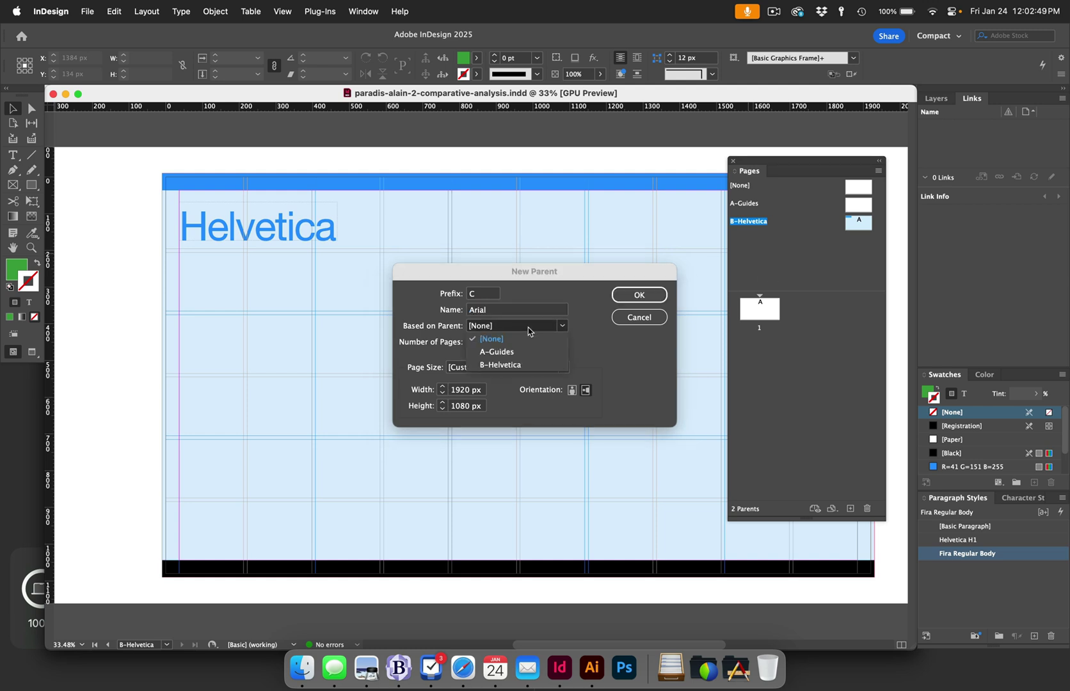
pyautogui.click(521, 352)
pyautogui.click(640, 296)
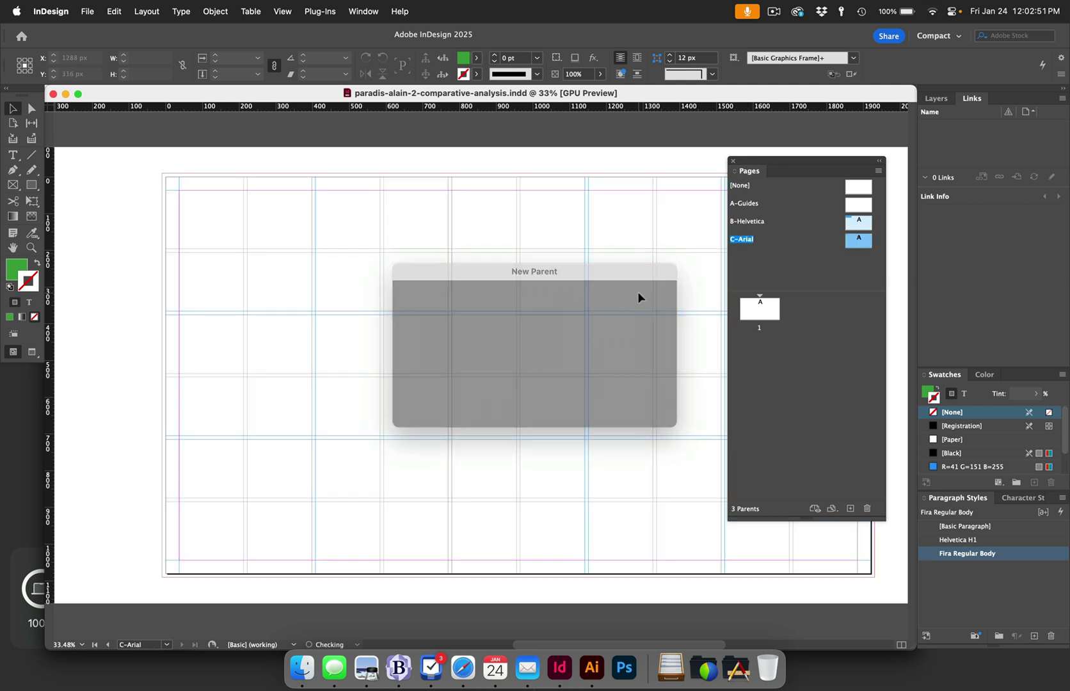
# - Paste the green "Arial" heading, background and bars in place on the C-Arial parent, save the document, and compare it with B-Helvetica
pyautogui.press('super+alt+shift+v')
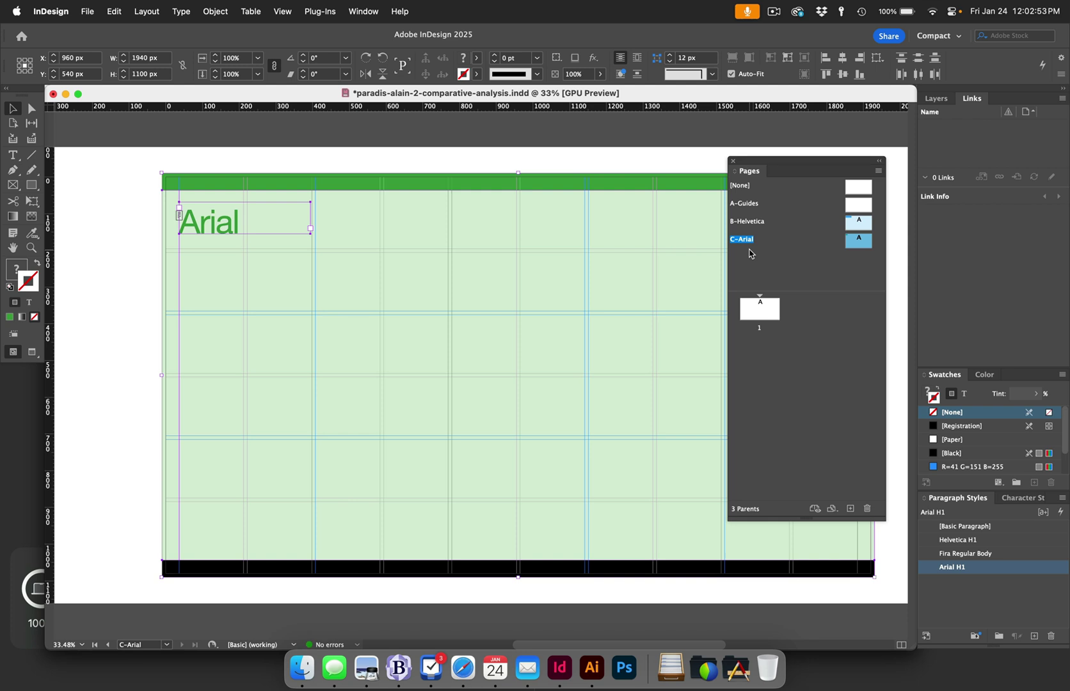
pyautogui.press('super+s')
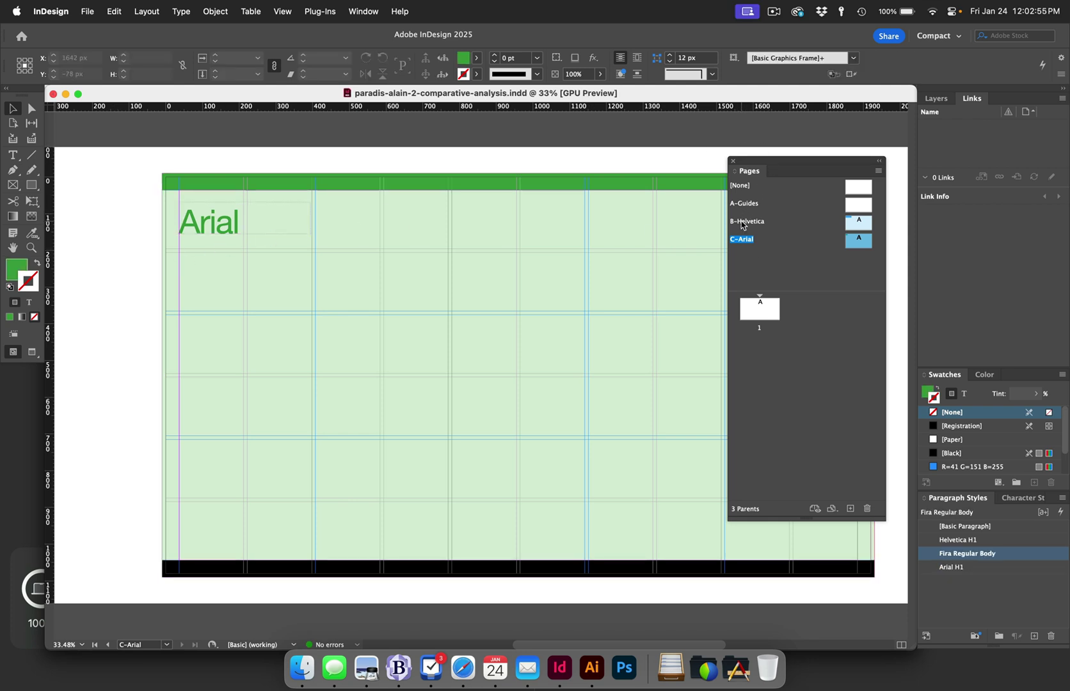
pyautogui.doubleClick(745, 221)
pyautogui.doubleClick(742, 245)
pyautogui.doubleClick(758, 221)
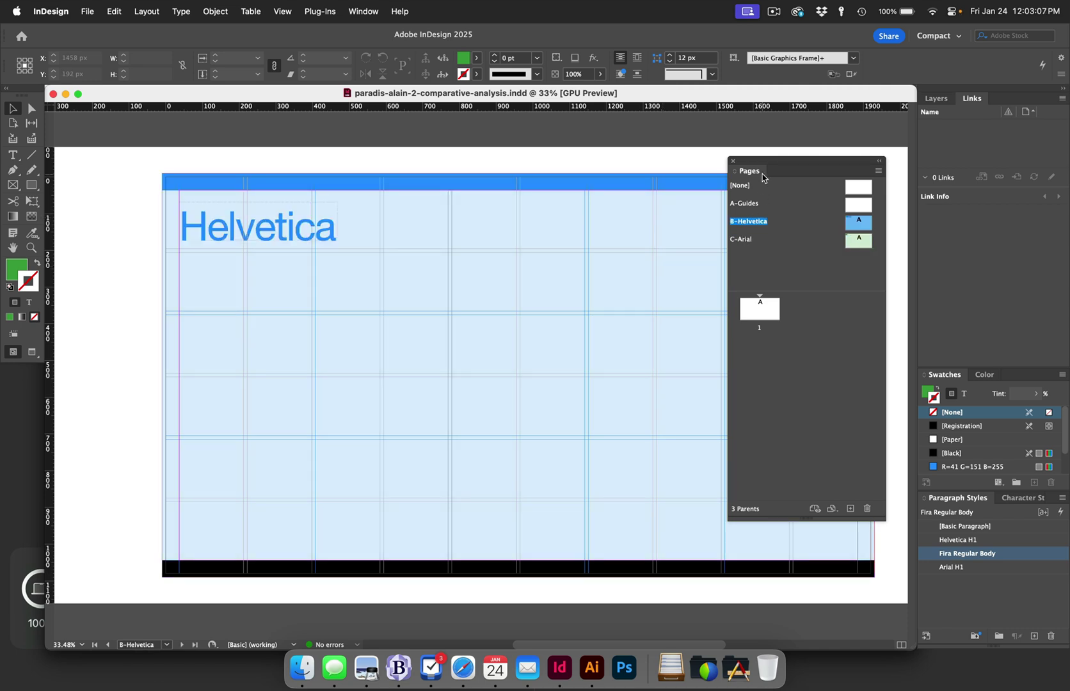
# - Create a parent page named Helv Family with prefix D, based on B-Helvetica, and paste the "Family Comparison" text in place on it
pyautogui.moveTo(762, 178); pyautogui.dragTo(914, 199)
pyautogui.moveTo(859, 205); pyautogui.dragTo(516, 207)
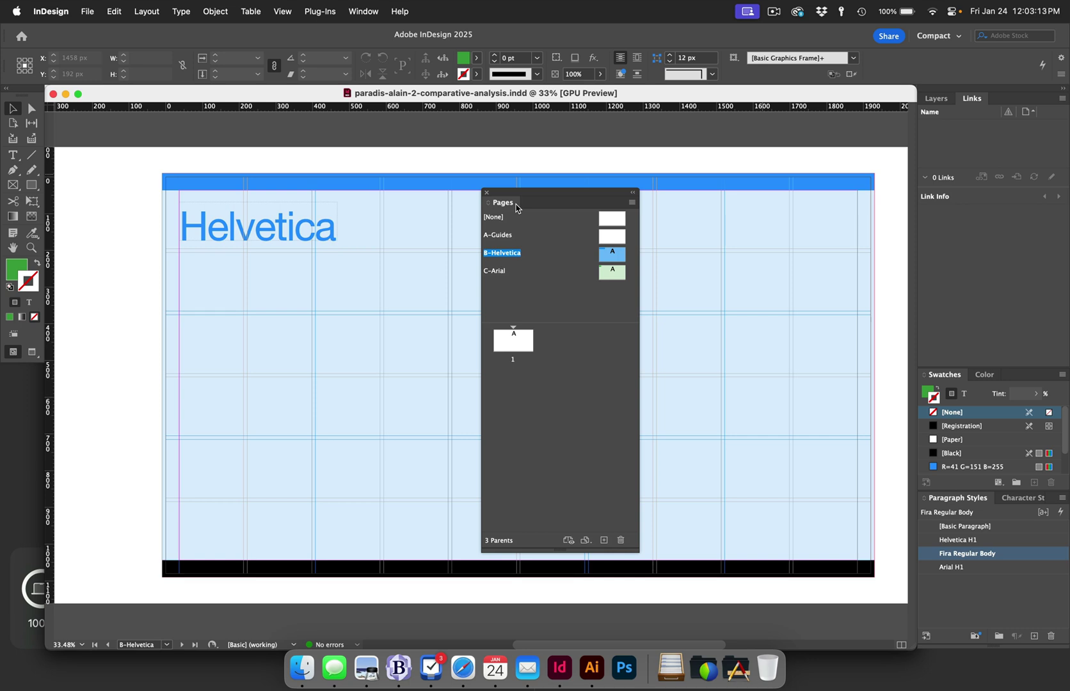
pyautogui.rightClick(519, 295)
pyautogui.click(538, 325)
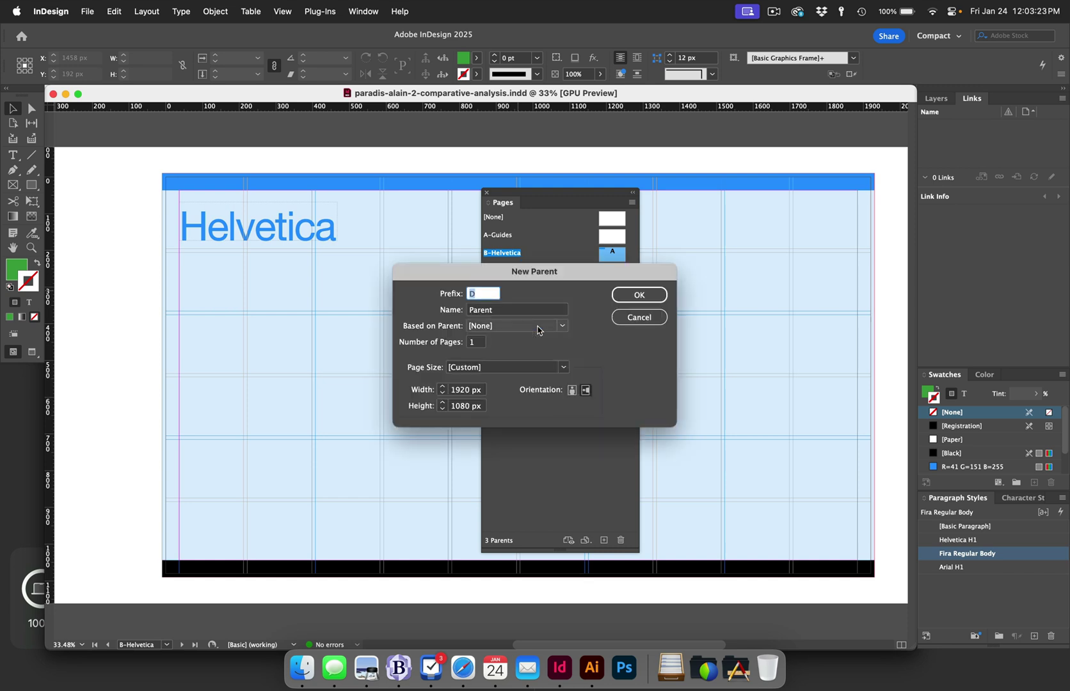
pyautogui.press('Tab')
pyautogui.write('He')
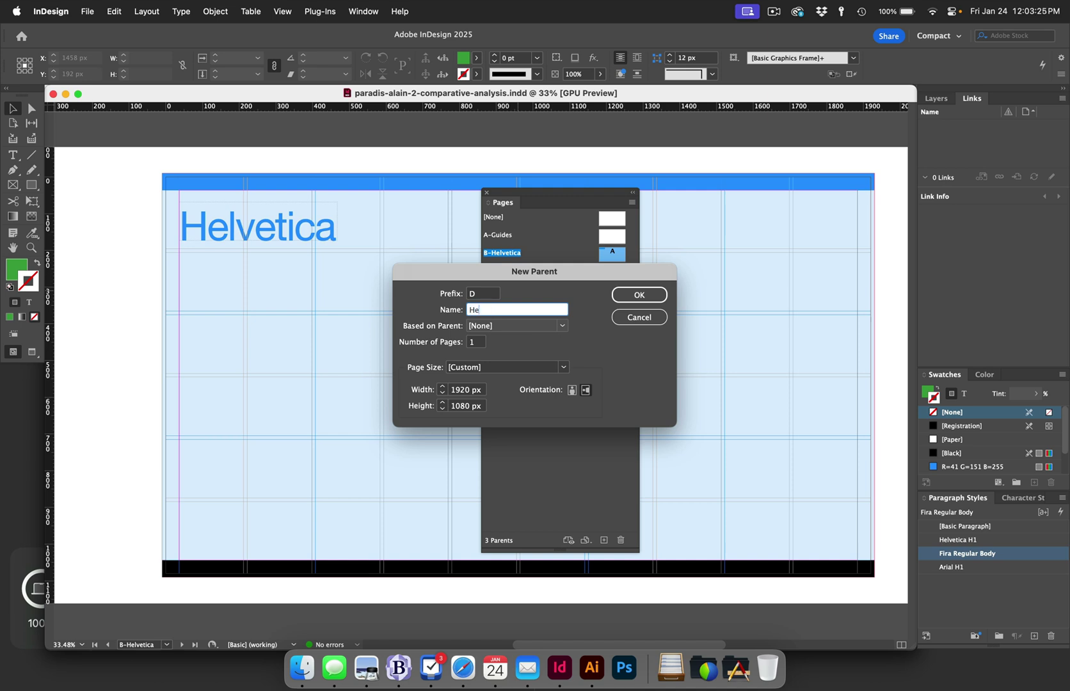
pyautogui.write('lv Family')
pyautogui.click(536, 328)
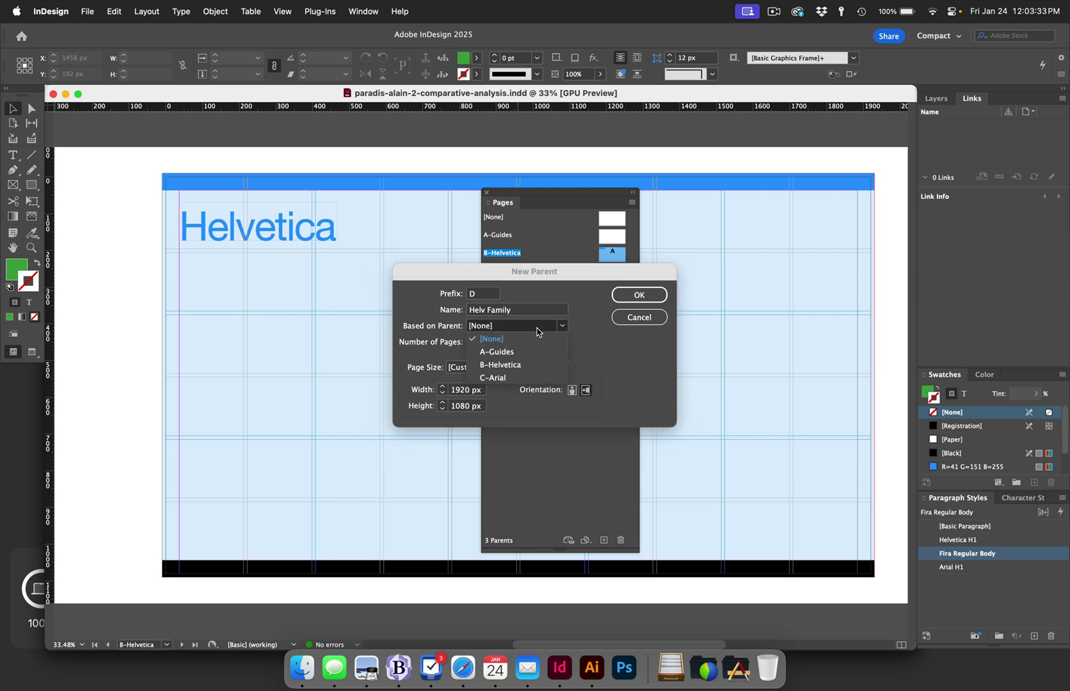
pyautogui.click(529, 364)
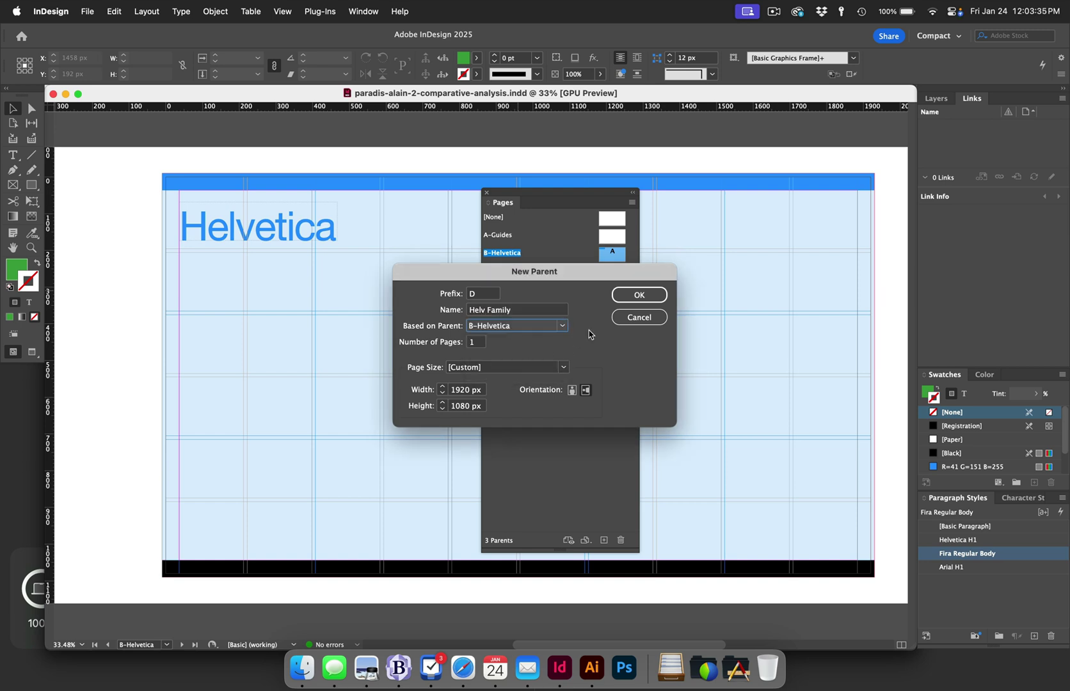
pyautogui.click(639, 294)
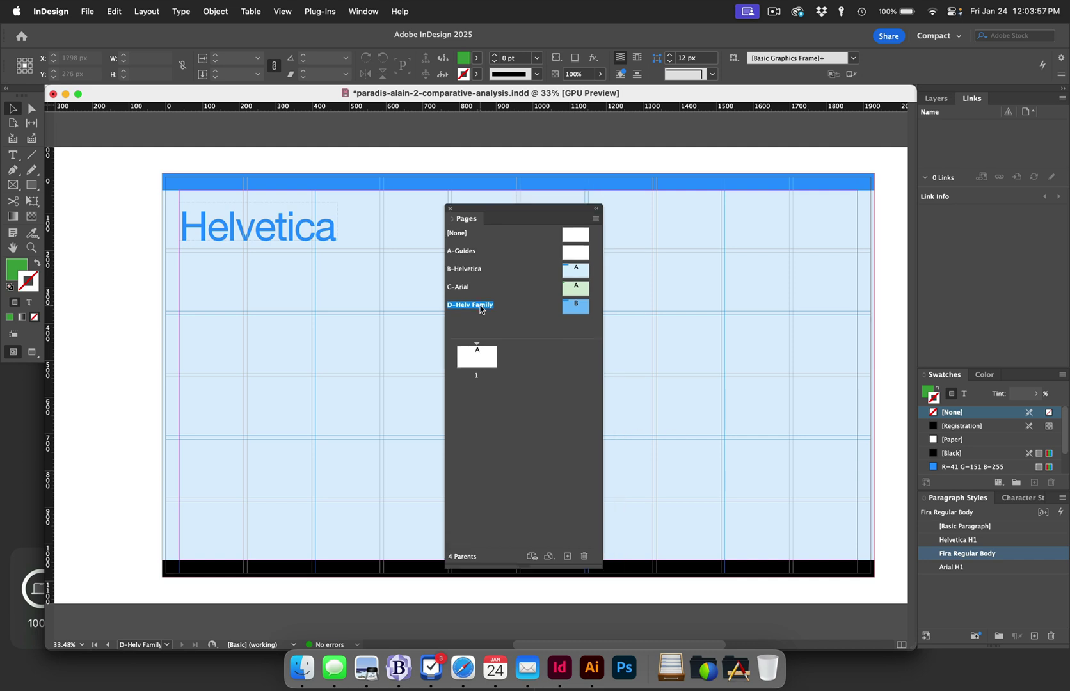
pyautogui.press('super+alt+shift+v')
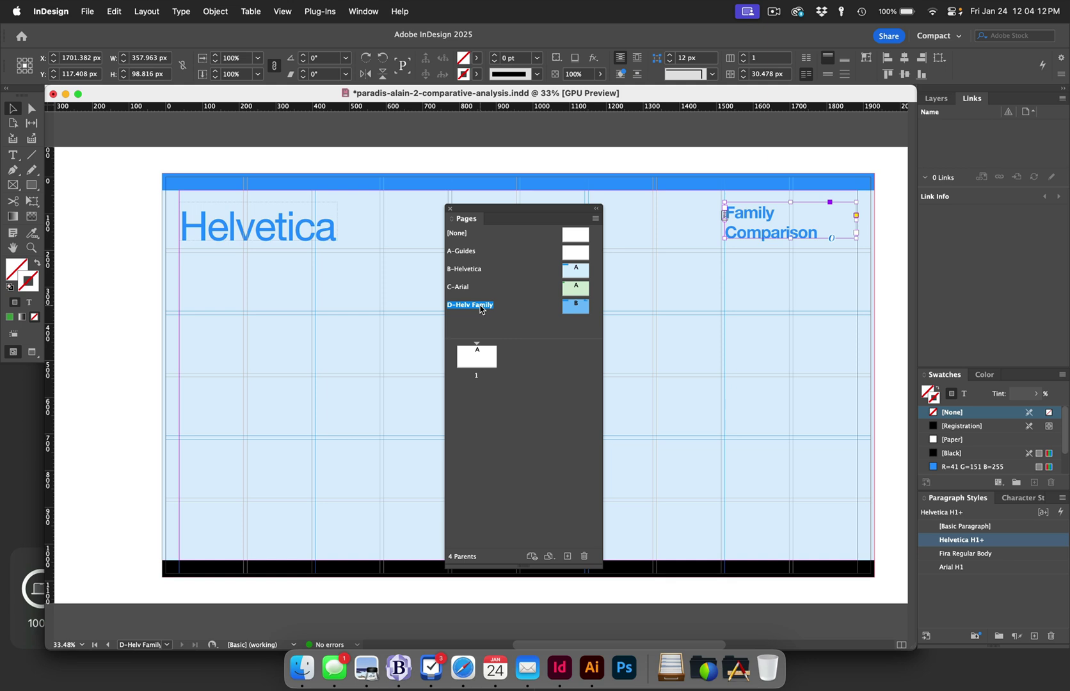
# - Create a new parent page named Helv Glyphs with prefix E, based on B-Helvetica
pyautogui.rightClick(483, 316)
pyautogui.click(510, 355)
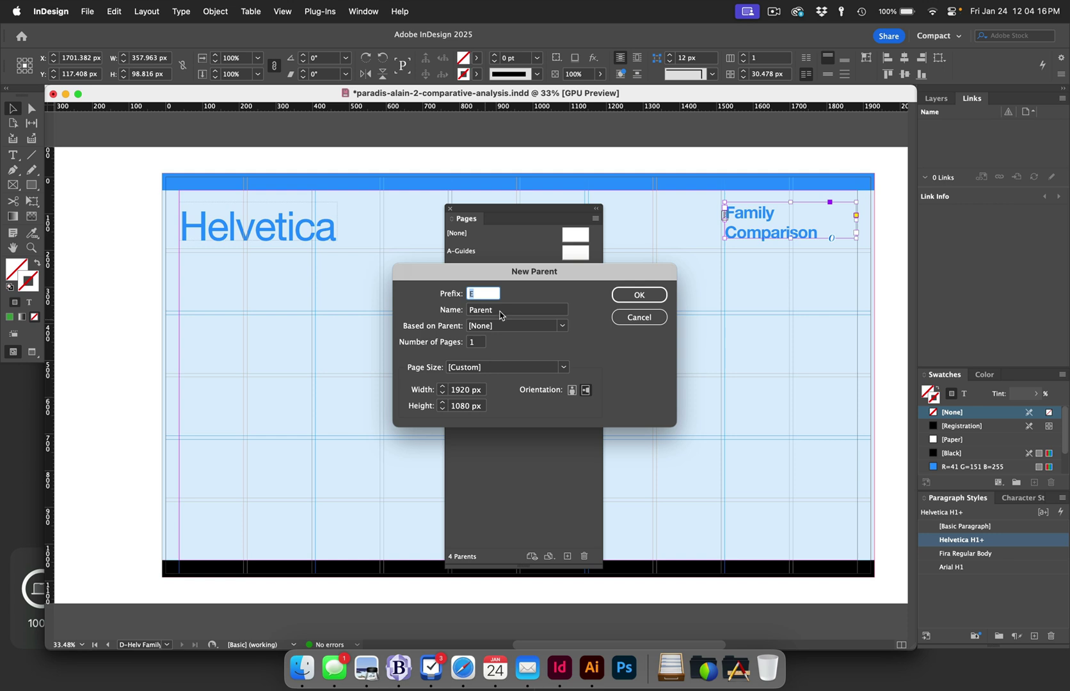
pyautogui.doubleClick(500, 311)
pyautogui.write('Helv')
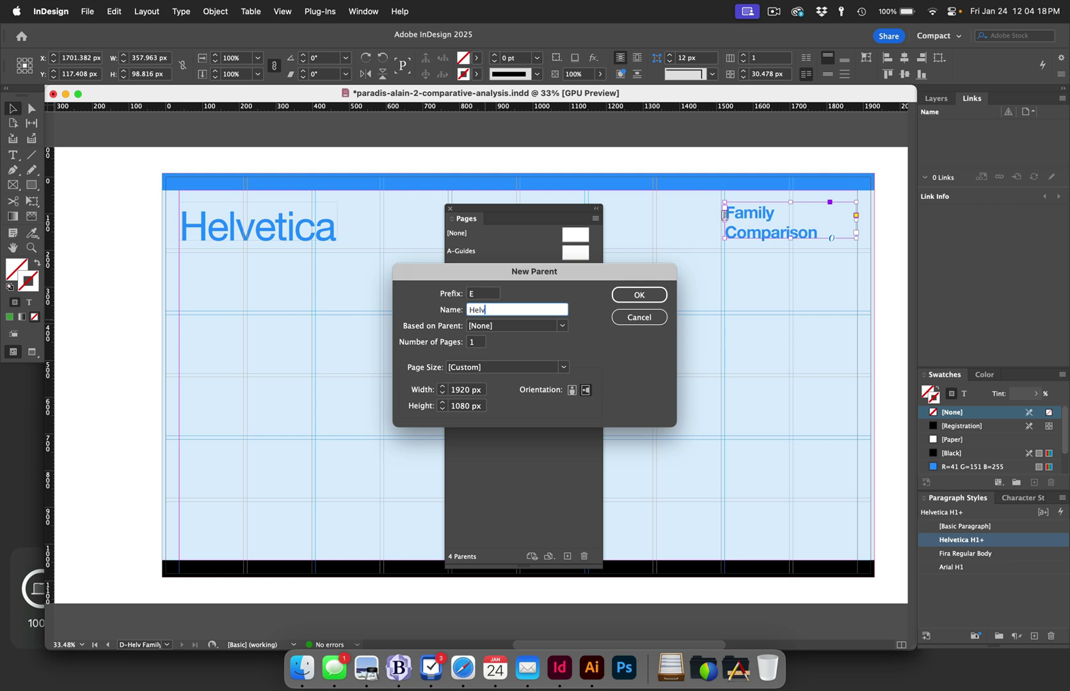
pyautogui.write(' Glyphs')
pyautogui.click(515, 327)
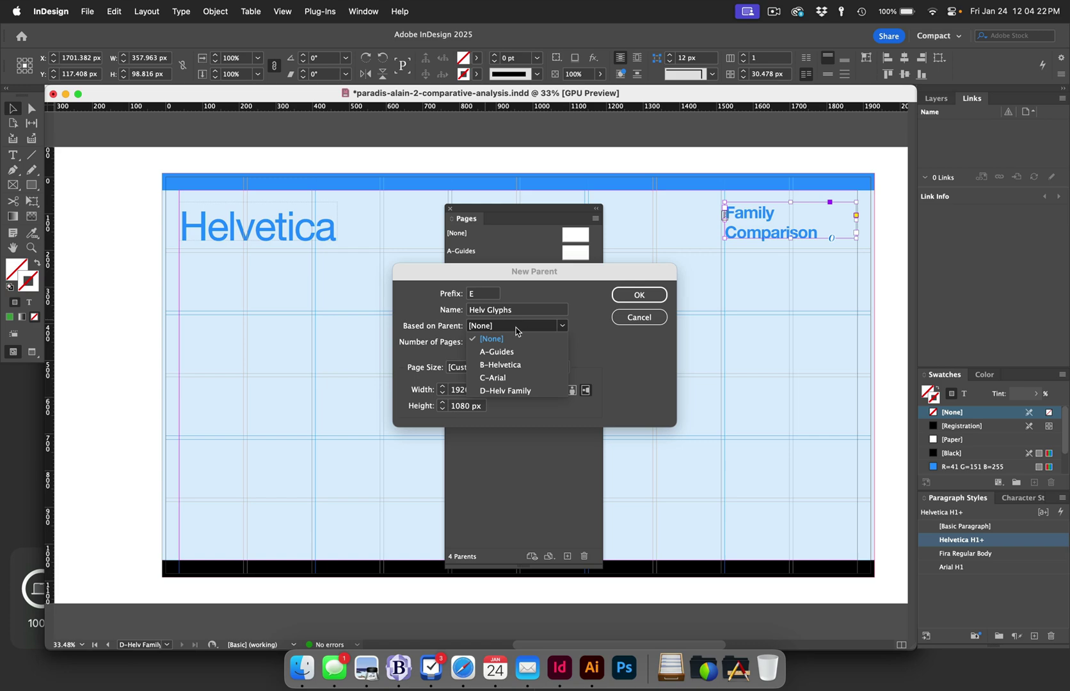
pyautogui.click(514, 364)
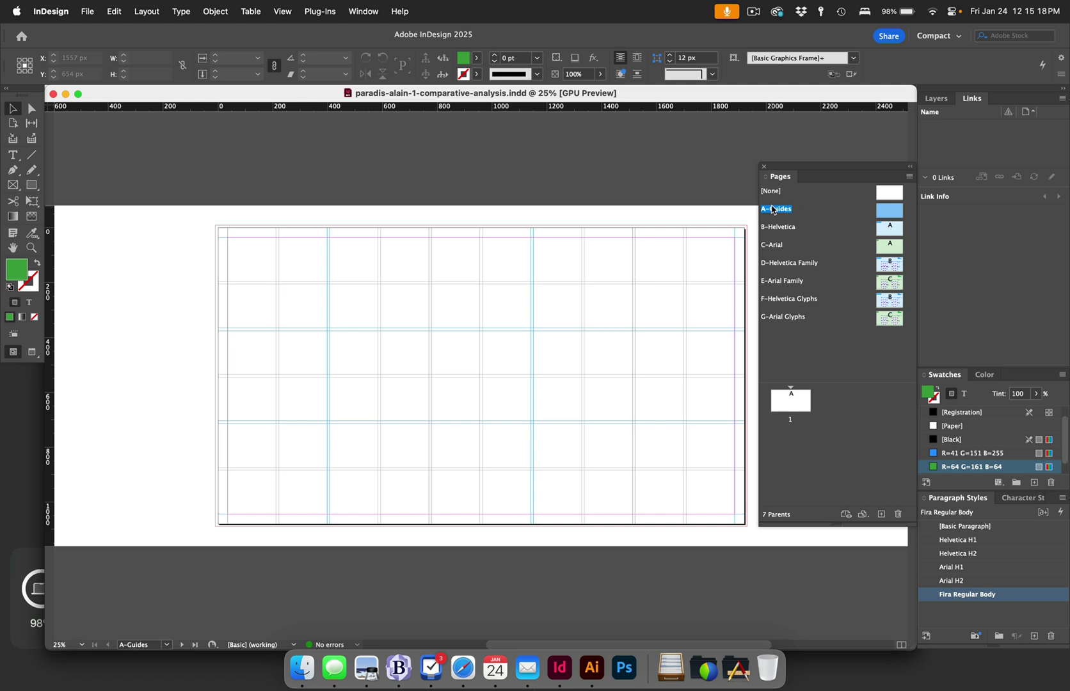
# - Review the B-Helvetica, C-Arial and D-Helvetica Family parent pages in the completed comparative analysis document
pyautogui.doubleClick(777, 229)
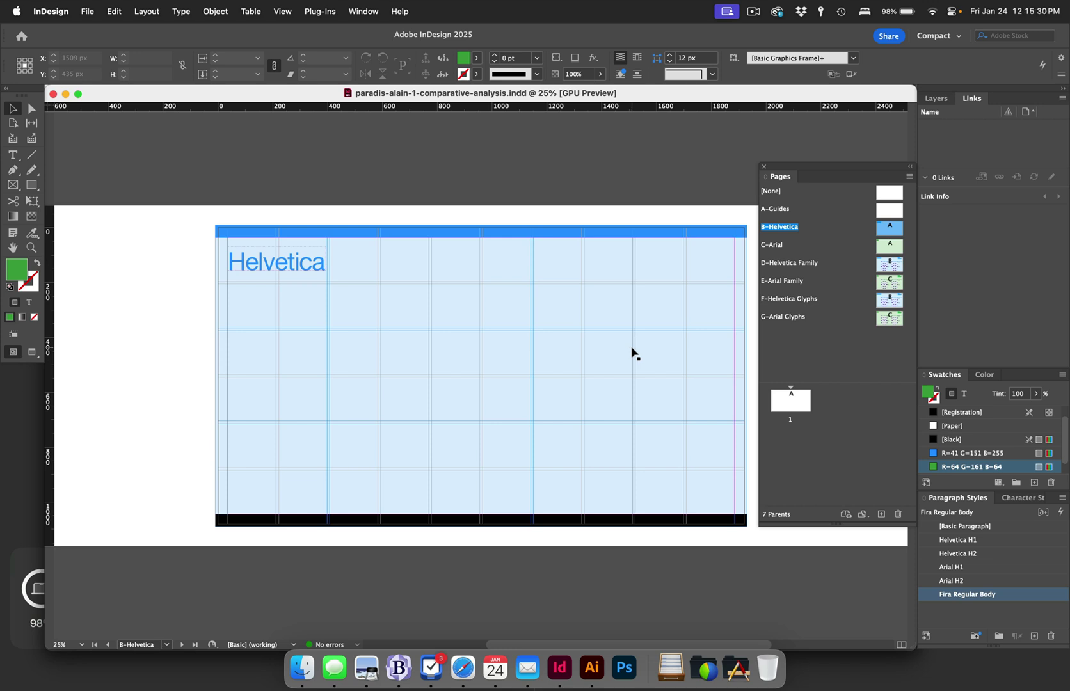
pyautogui.doubleClick(795, 248)
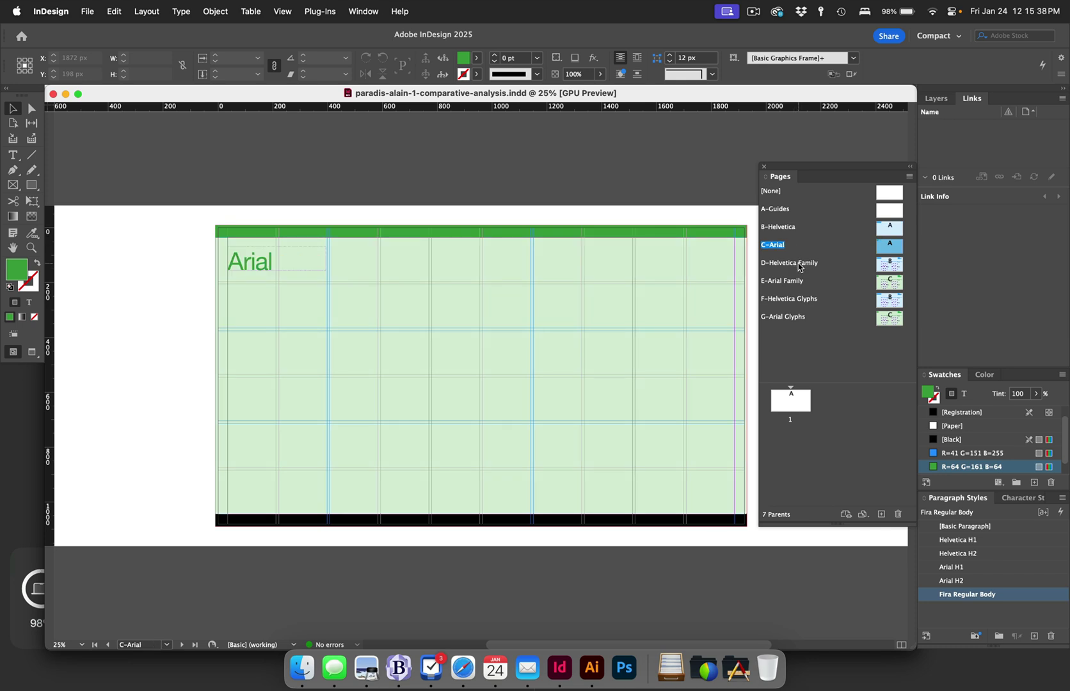
pyautogui.doubleClick(795, 263)
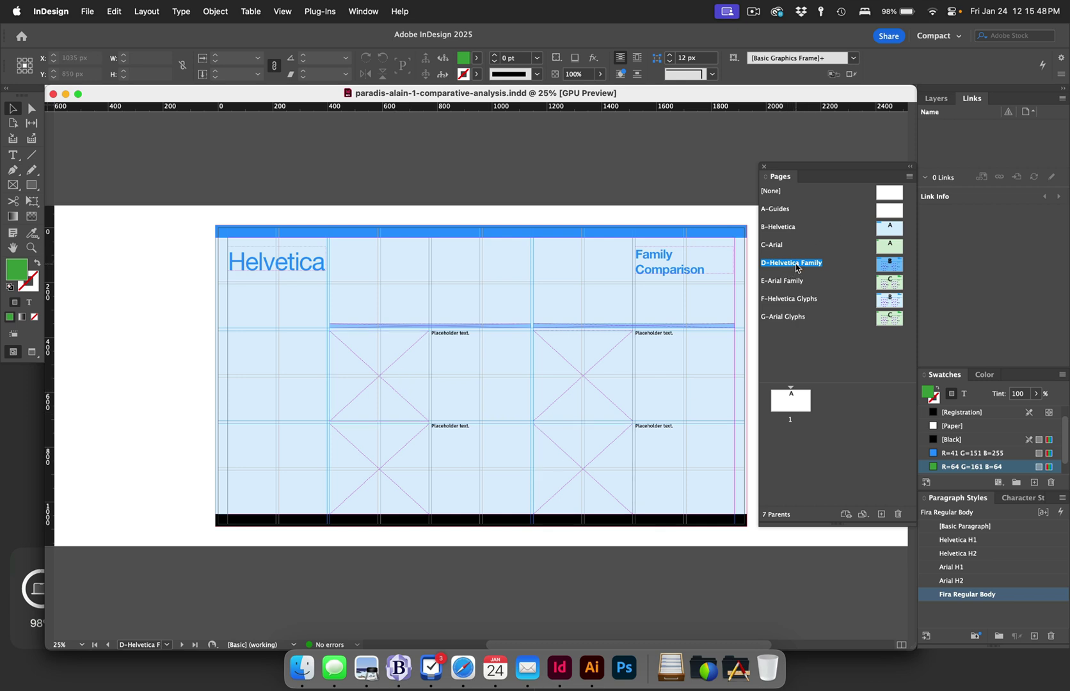
# - Try moving the upper placeholder image and text frames on D-Helvetica Family, undo the moves and save the document
pyautogui.keyDown('shift'); pyautogui.keyDown('super'); pyautogui.click(323, 400); pyautogui.keyUp('super'); pyautogui.keyUp('shift')
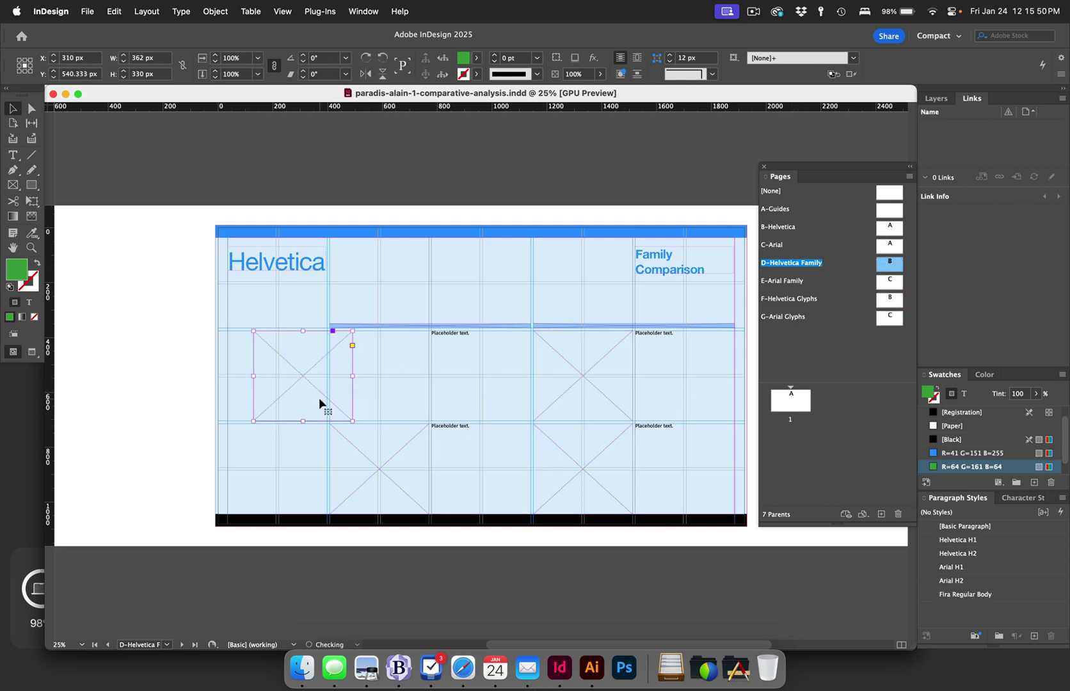
pyautogui.moveTo(471, 389); pyautogui.dragTo(494, 302)
pyautogui.press('super+z')
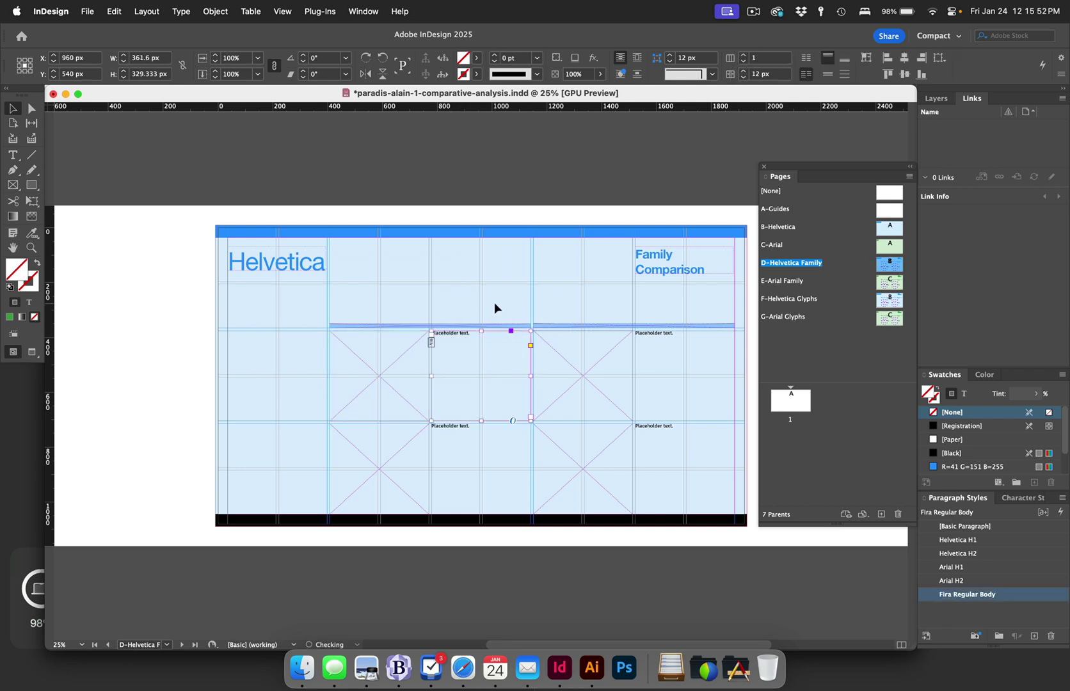
pyautogui.press('super+s')
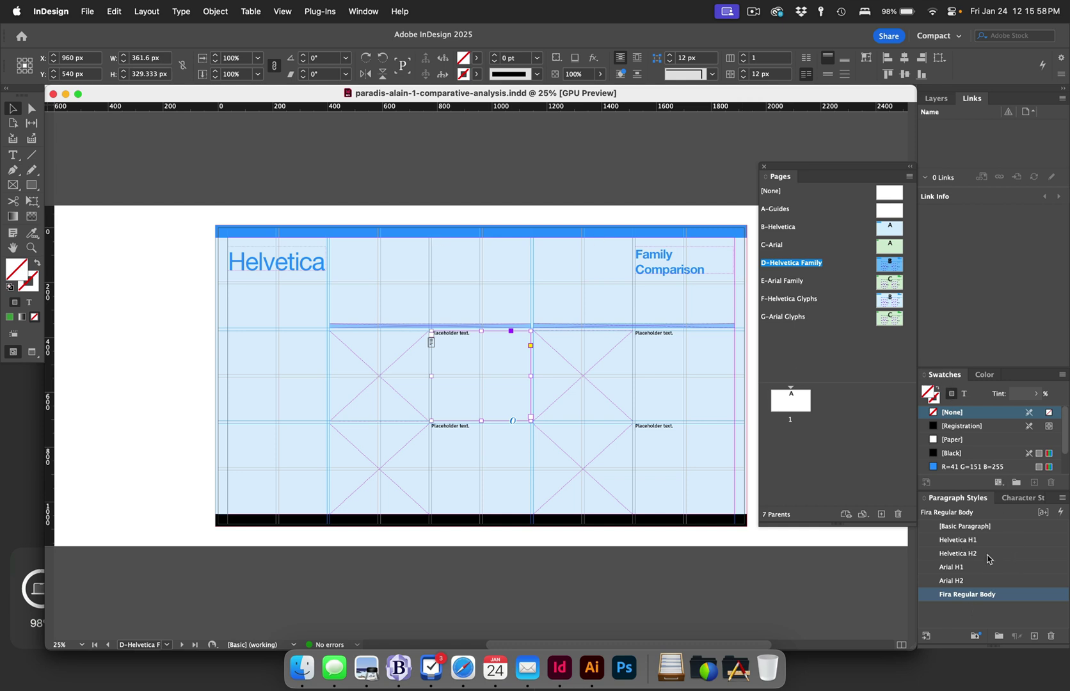
# - Review the E-Arial Family, F-Helvetica Glyphs and G-Arial Glyphs parent pages
pyautogui.doubleClick(800, 282)
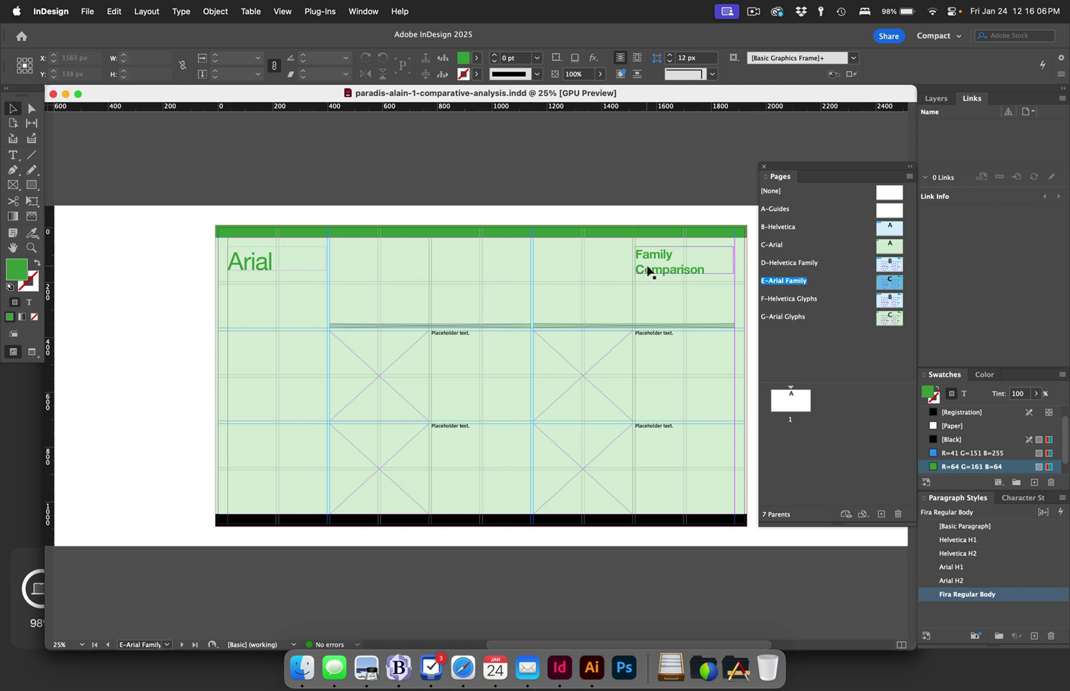
pyautogui.doubleClick(832, 302)
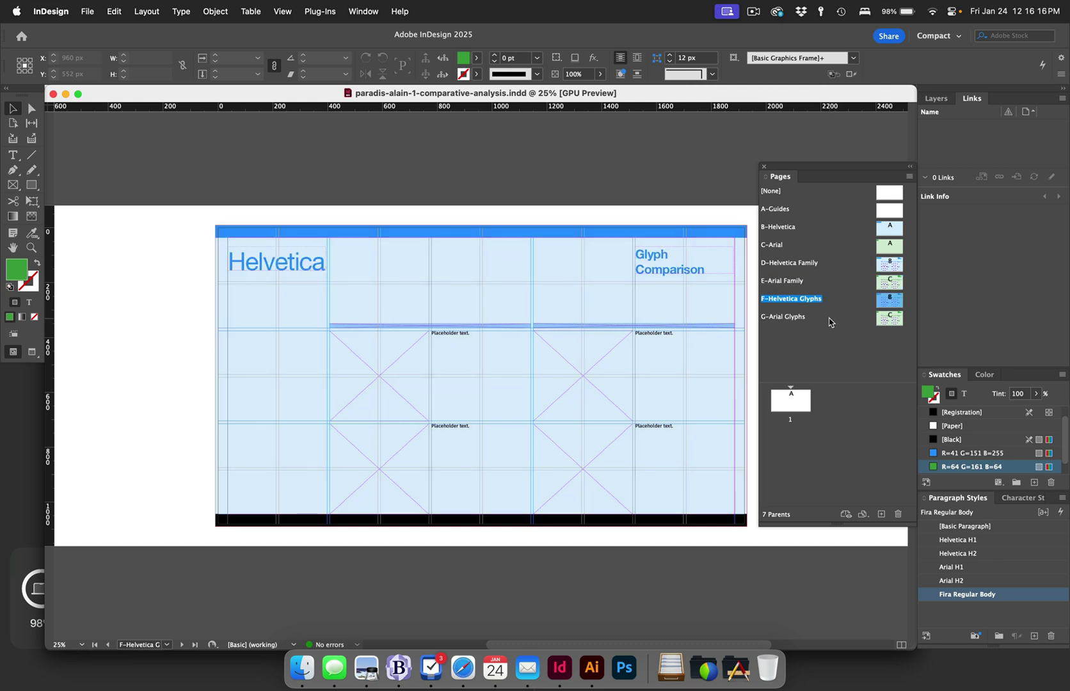
pyautogui.doubleClick(830, 323)
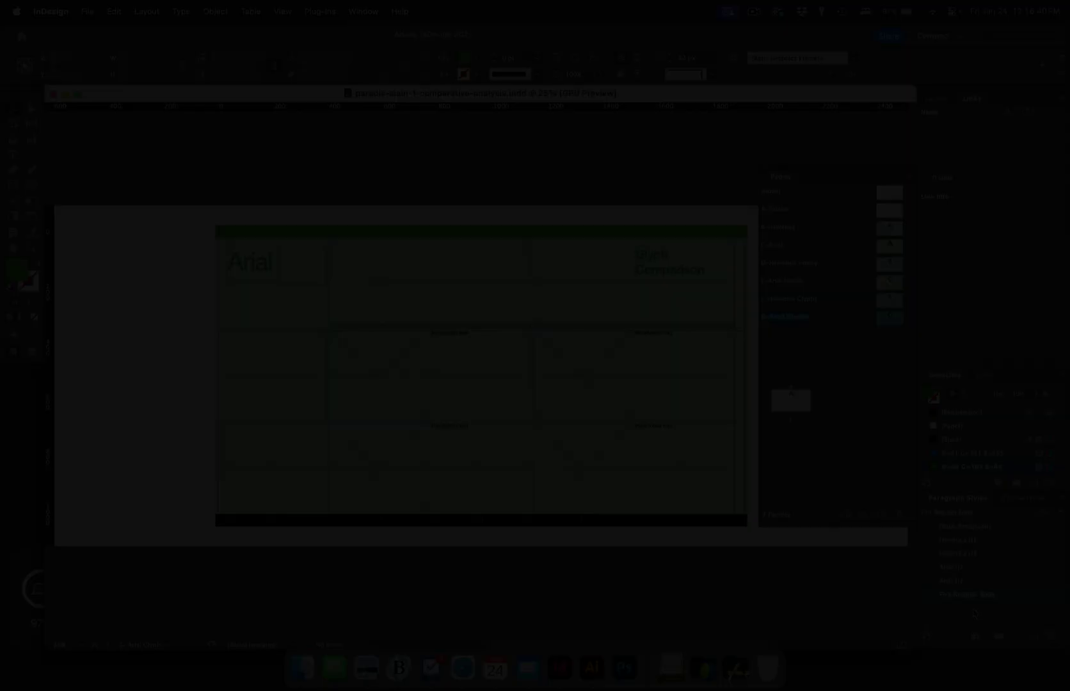
pyautogui.press('shift+super+i')
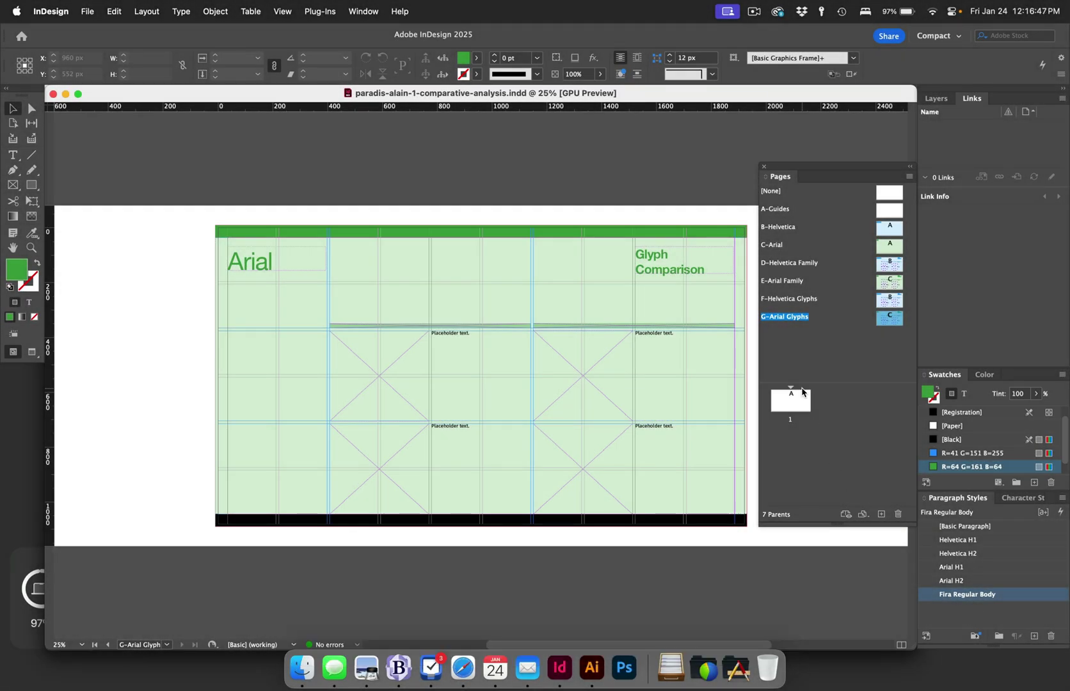
# - Apply the D-Helvetica Family parent to page 1, replace it with E-Arial Family, and save the document
pyautogui.moveTo(782, 176); pyautogui.dragTo(750, 95)
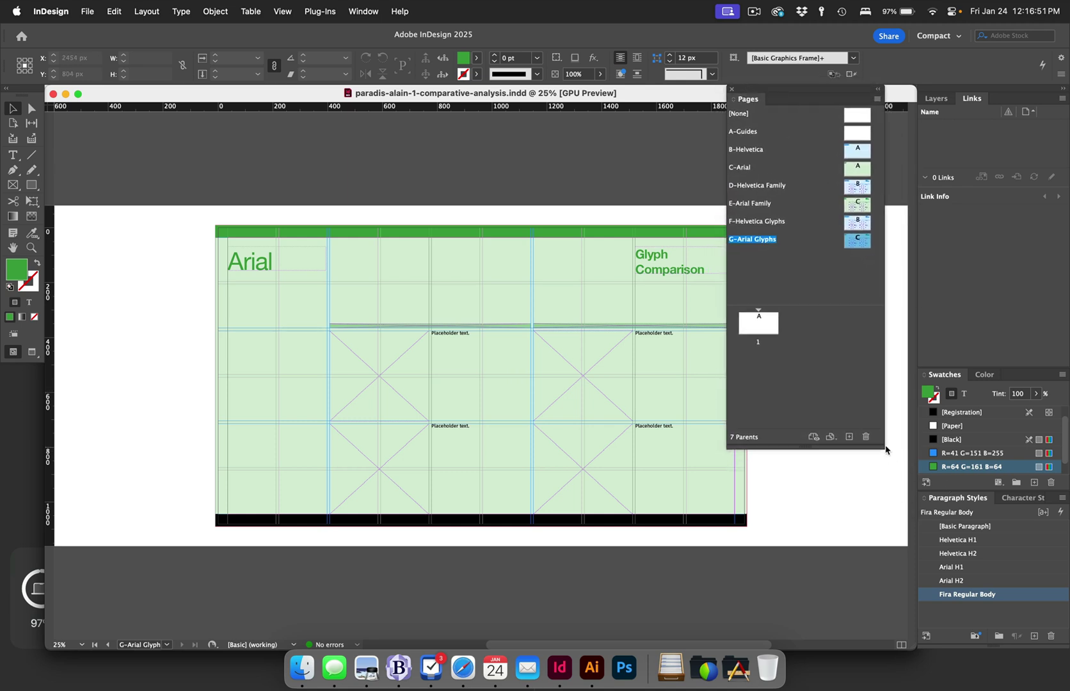
pyautogui.moveTo(883, 448); pyautogui.dragTo(884, 500)
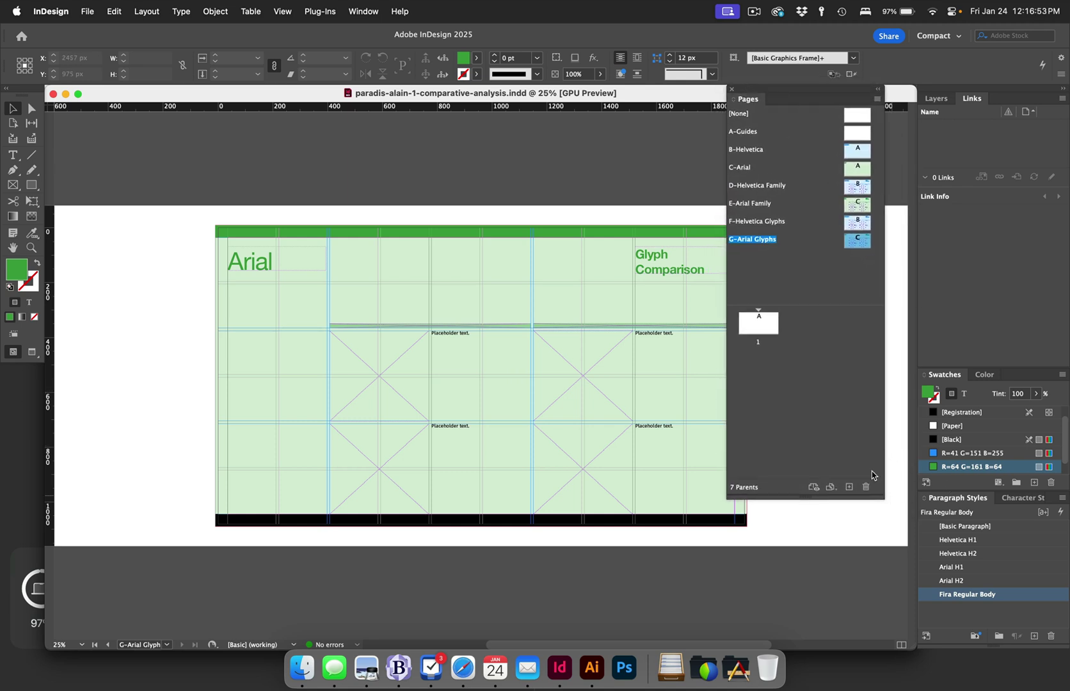
pyautogui.doubleClick(764, 319)
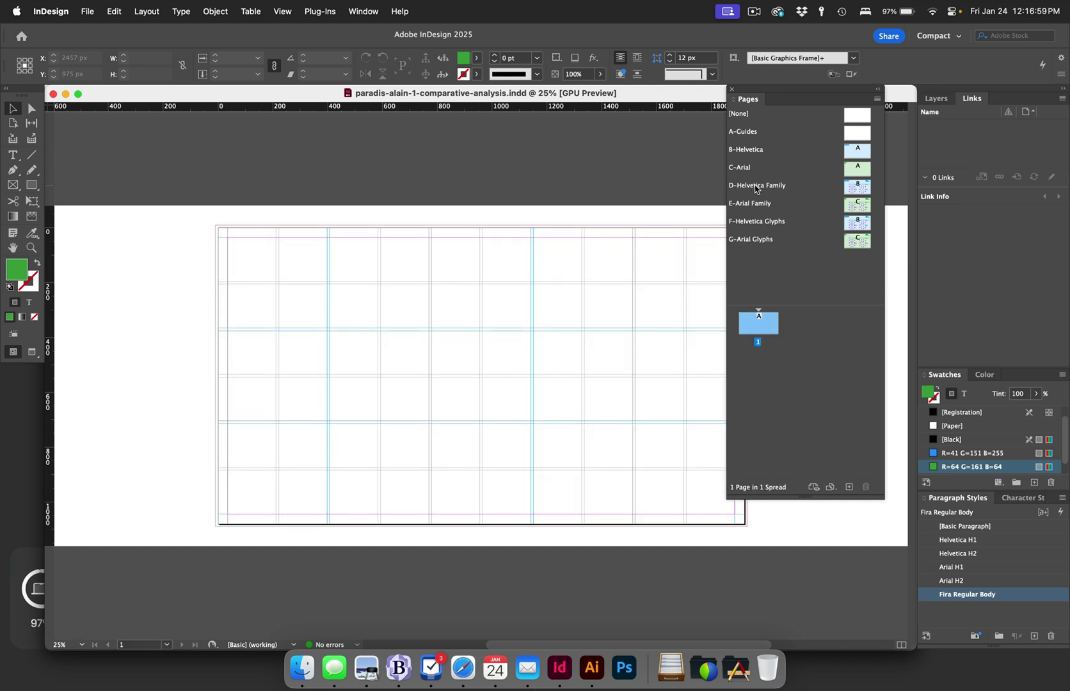
pyautogui.doubleClick(759, 328)
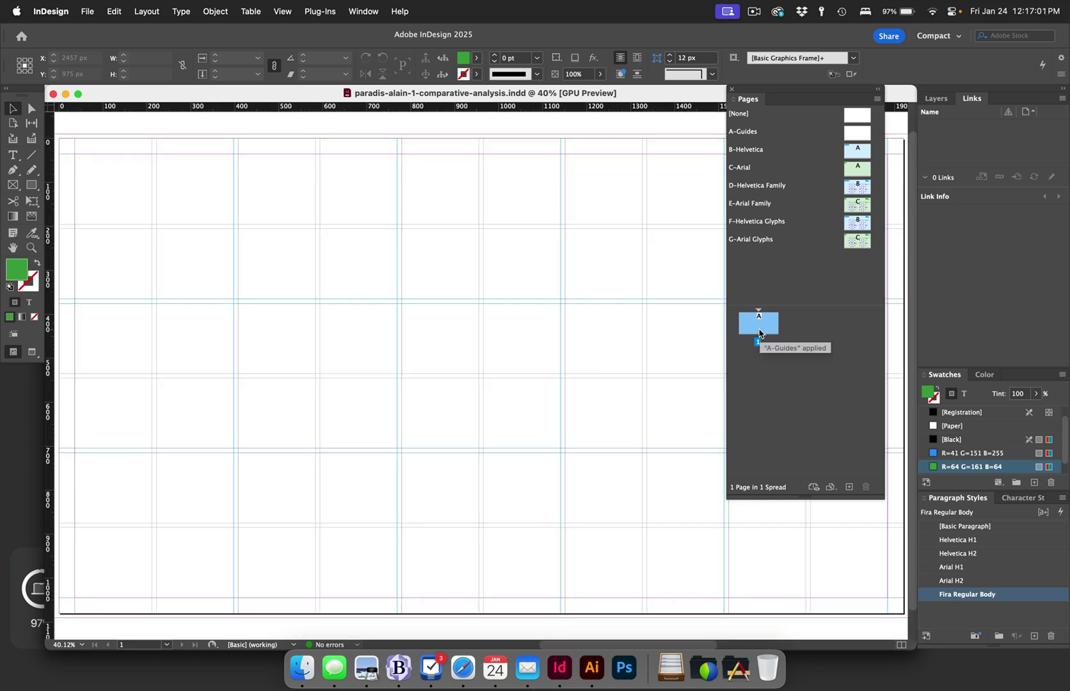
pyautogui.press('alt')
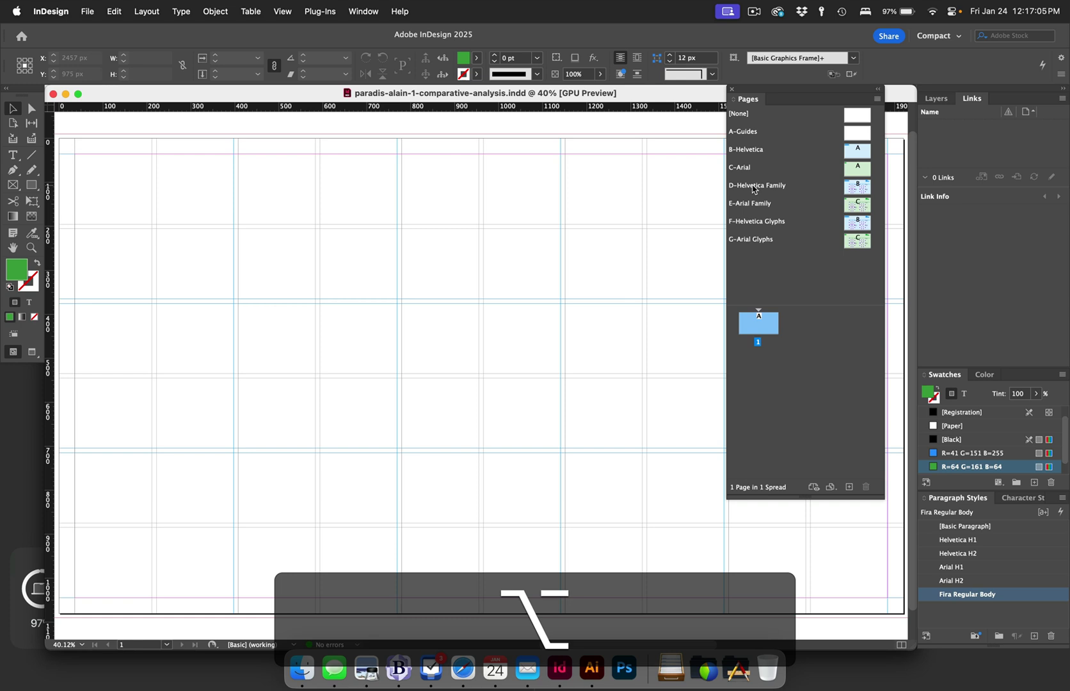
pyautogui.keyDown('alt'); pyautogui.click(754, 188); pyautogui.keyUp('alt')
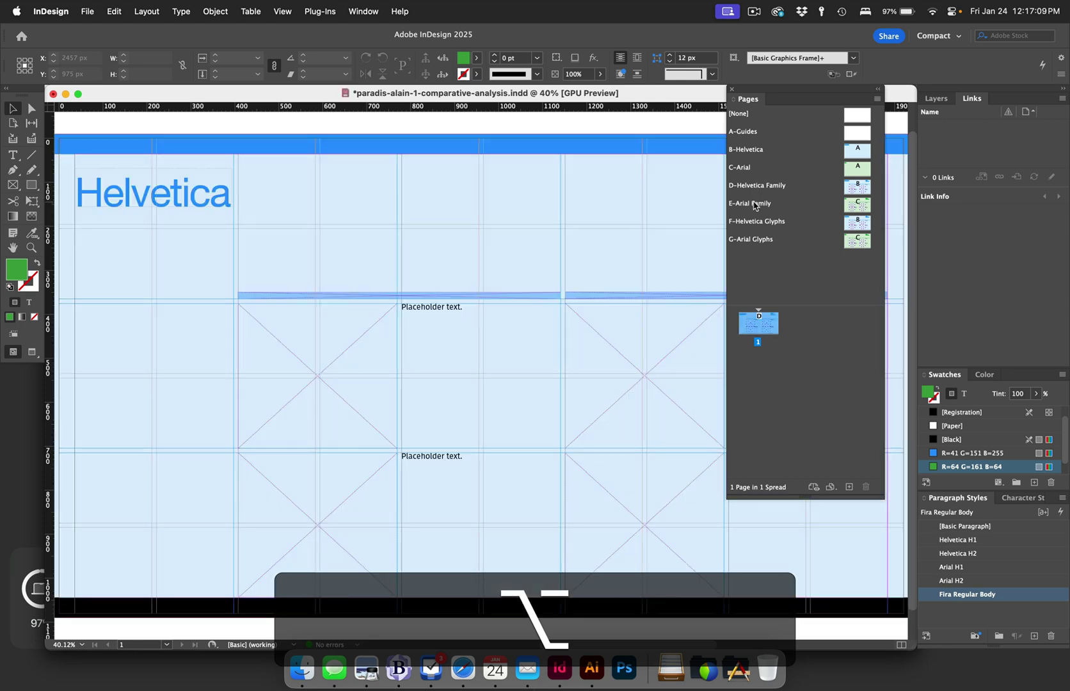
pyautogui.keyDown('alt'); pyautogui.click(755, 206); pyautogui.keyUp('alt')
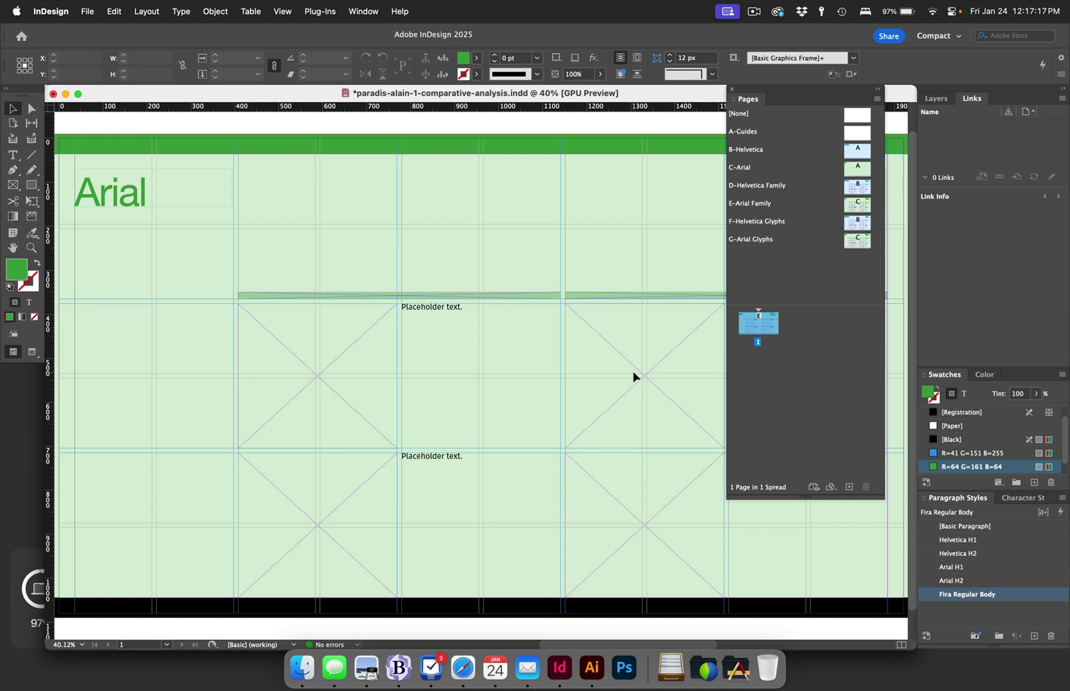
pyautogui.press('super+s')
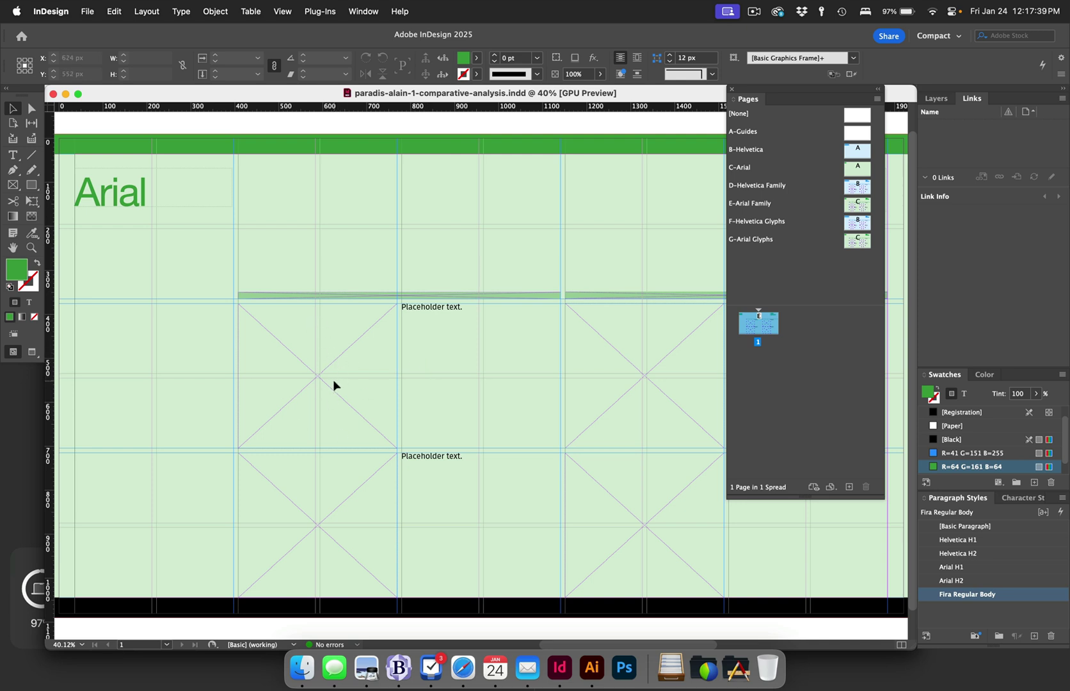
# - Try overriding the upper placeholder text frame inherited from the parent on page 1, and undo the override
pyautogui.keyDown('shift'); pyautogui.keyDown('super'); pyautogui.click(449, 377); pyautogui.keyUp('super'); pyautogui.keyUp('shift')
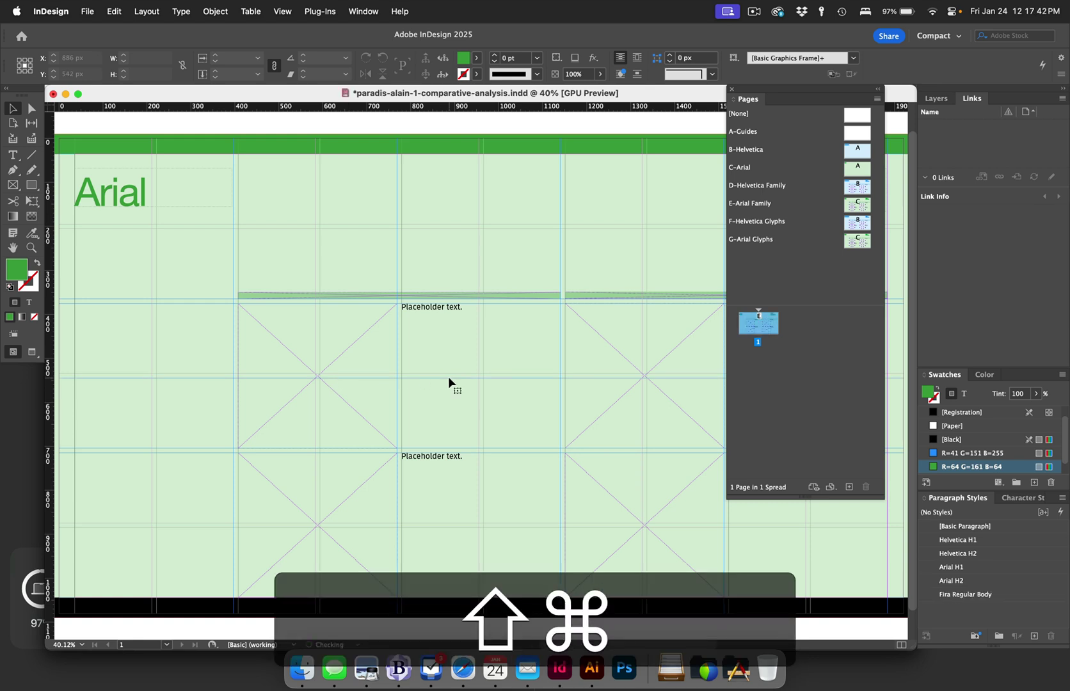
pyautogui.keyDown('shift'); pyautogui.keyDown('super'); pyautogui.click(481, 355); pyautogui.keyUp('super'); pyautogui.keyUp('shift')
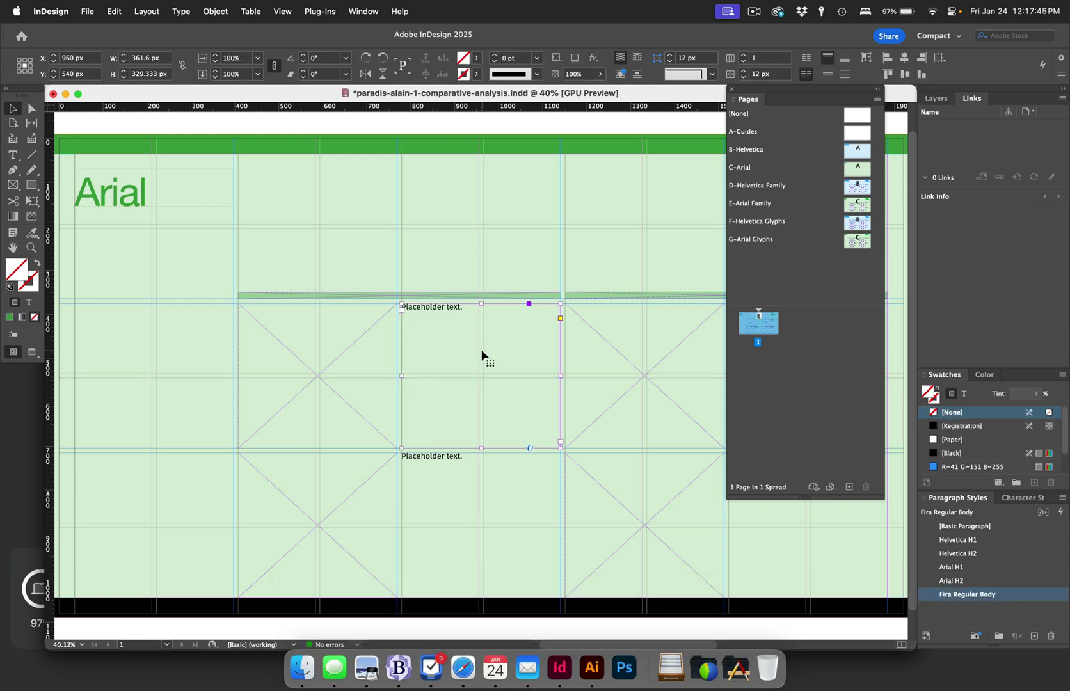
pyautogui.press('super+z')
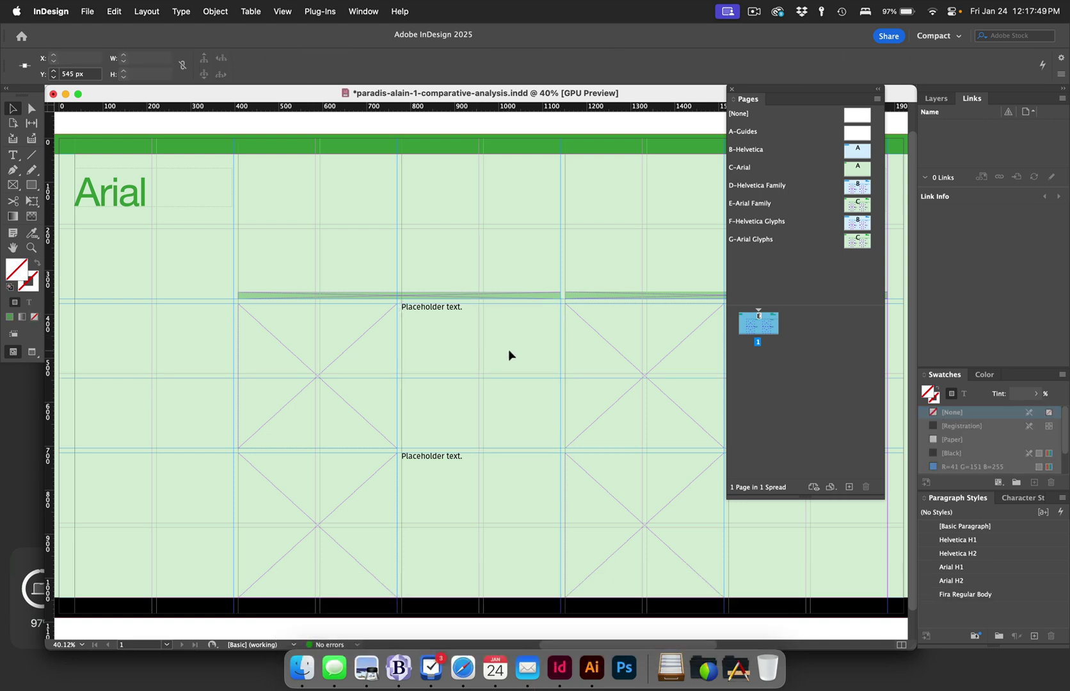
pyautogui.keyDown('shift'); pyautogui.keyDown('super'); pyautogui.click(509, 351); pyautogui.keyUp('super'); pyautogui.keyUp('shift')
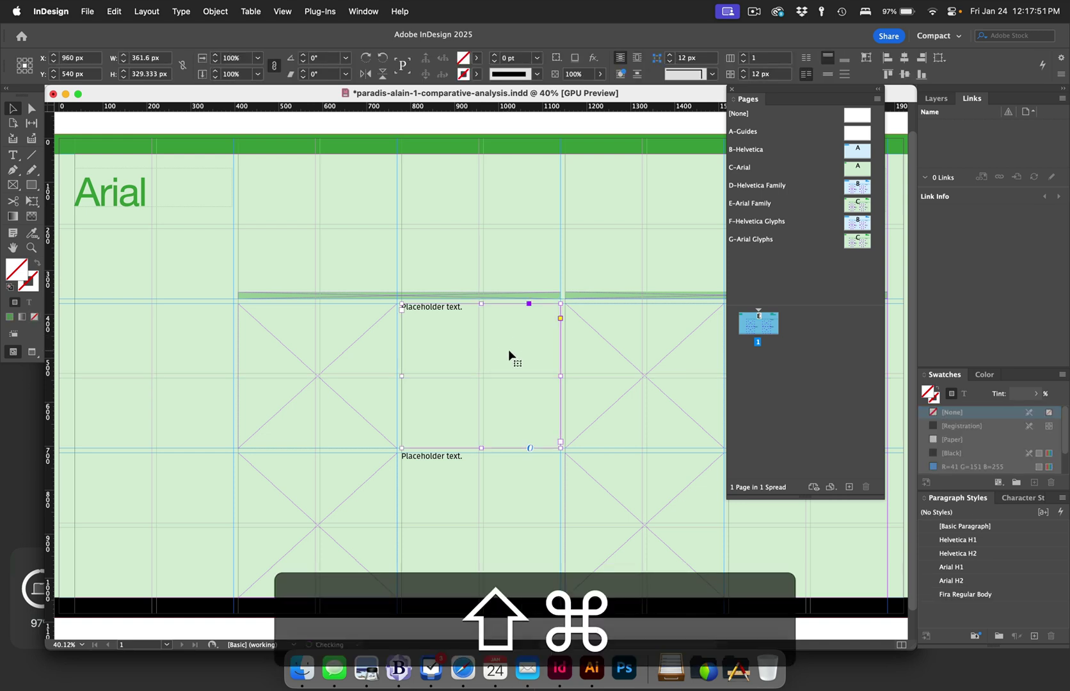
pyautogui.press('shift+super+z')
pyautogui.press('super+z')
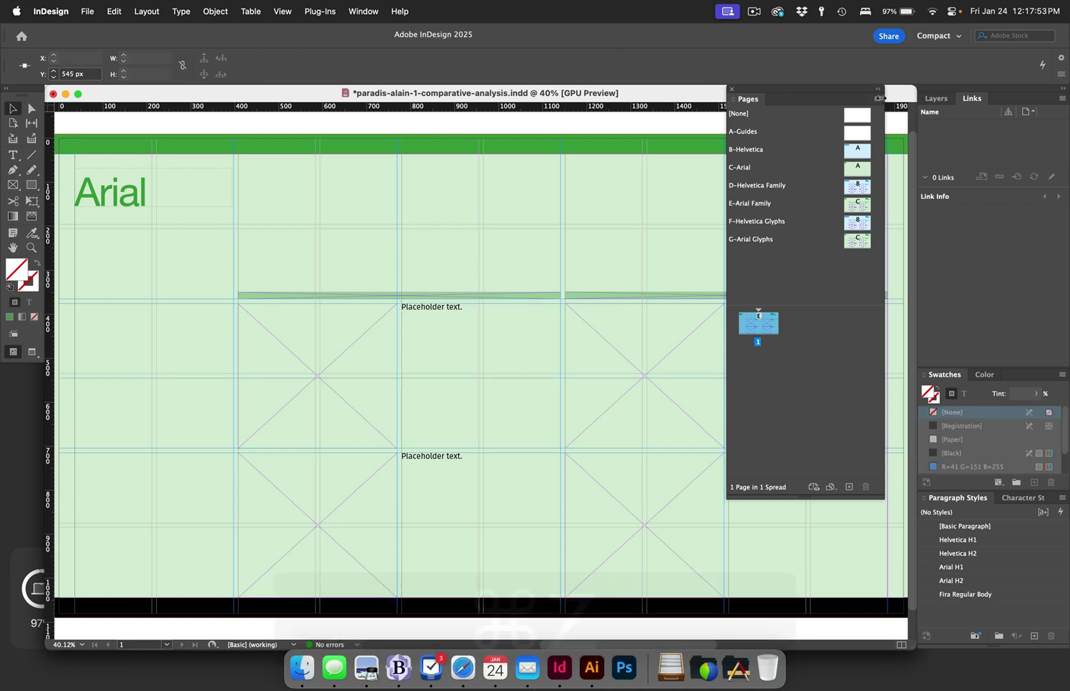
# - Add five more pages after page 1, using the E-Arial Family parent
pyautogui.click(877, 100)
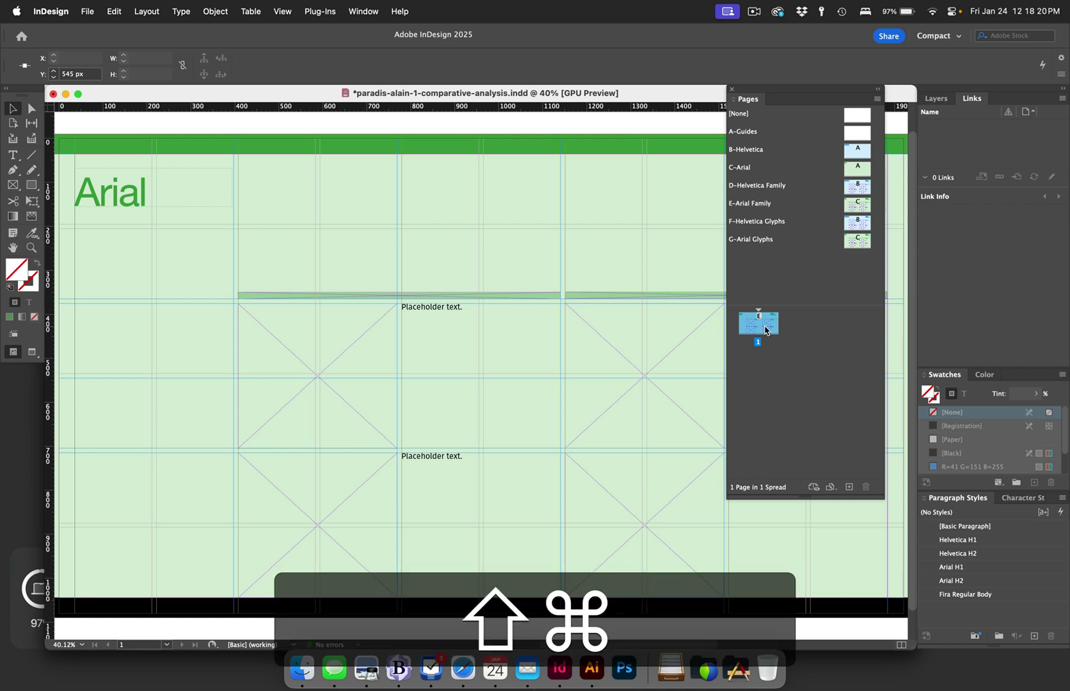
pyautogui.press('shift+super+p')
pyautogui.press('shift+super+p')
pyautogui.press('shift+super+p')
pyautogui.press('shift+super+p')
pyautogui.press('shift+super+p')
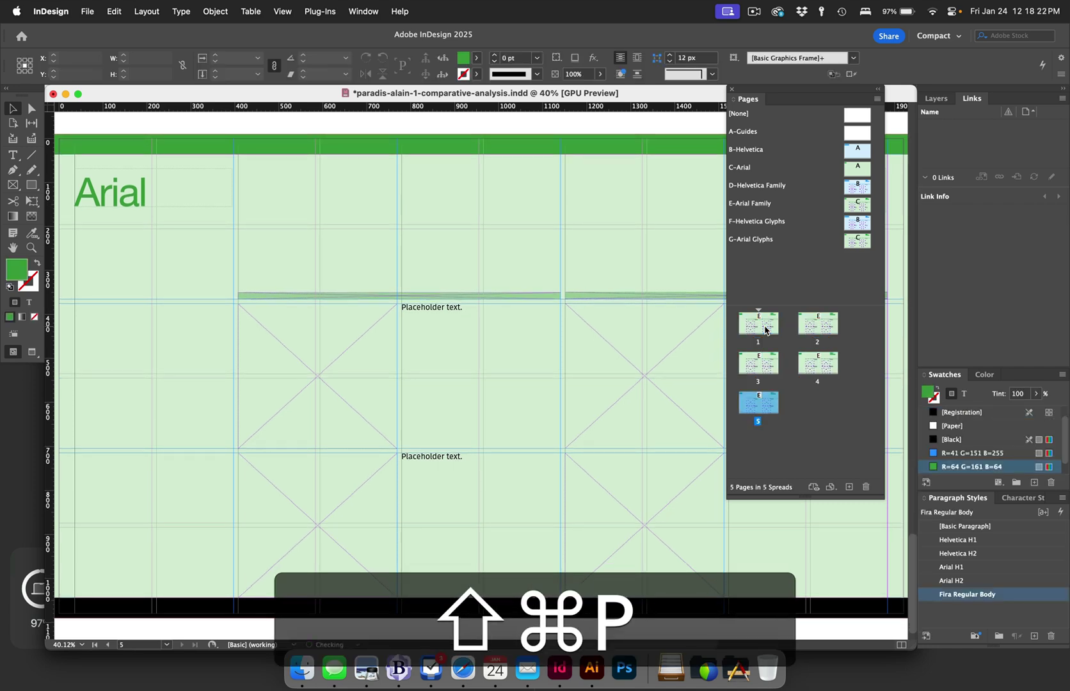
# - Apply the D-Helvetica Family parent to page 1 and the F-Helvetica Glyphs parent to page 3
pyautogui.doubleClick(759, 325)
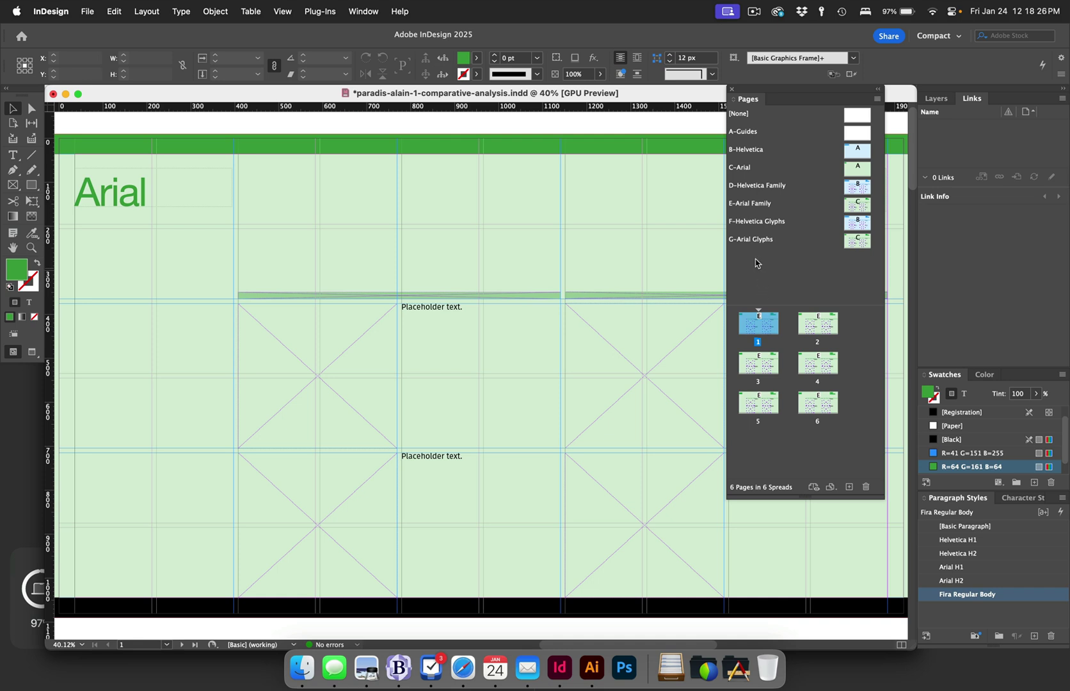
pyautogui.keyDown('alt'); pyautogui.click(750, 188); pyautogui.keyUp('alt')
pyautogui.doubleClick(825, 323)
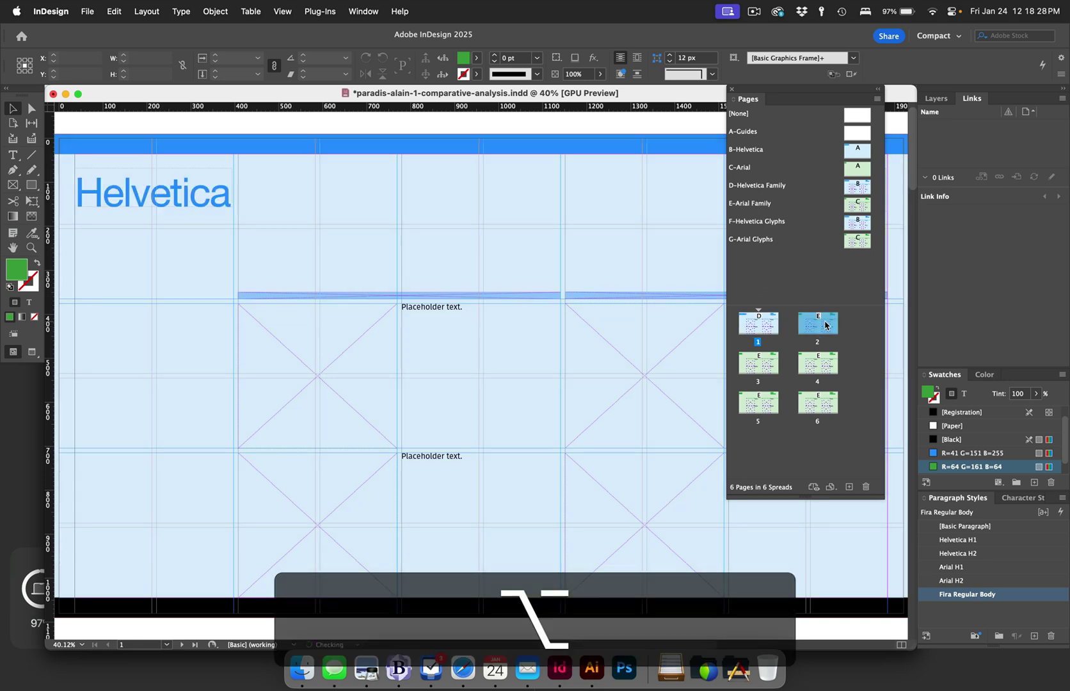
pyautogui.doubleClick(759, 363)
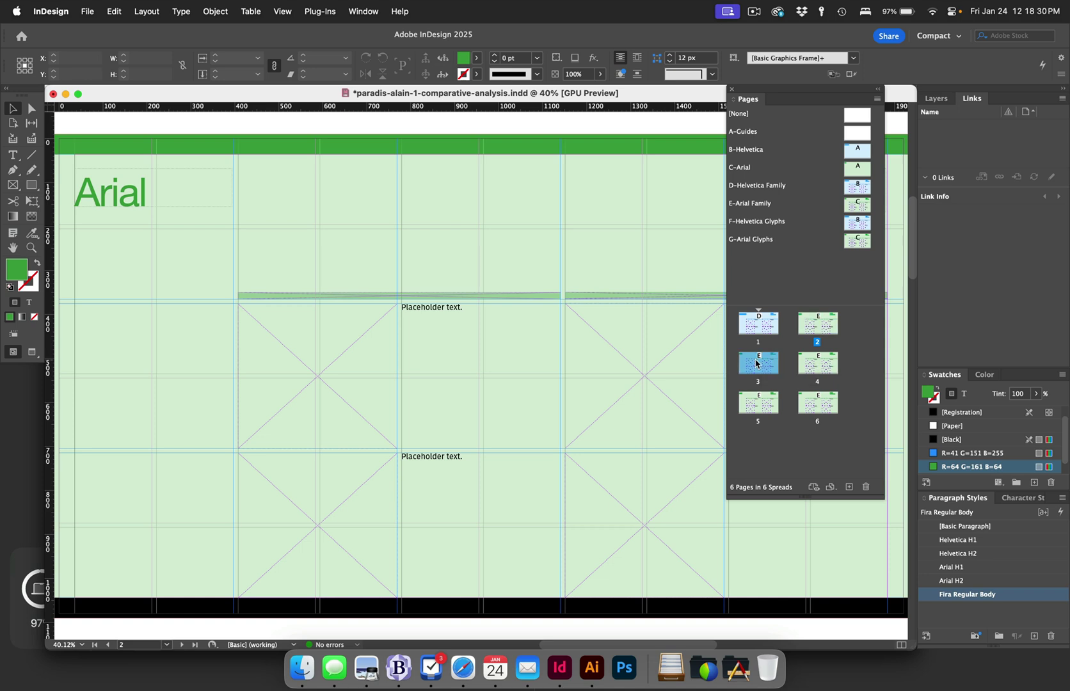
pyautogui.keyDown('alt'); pyautogui.click(749, 222); pyautogui.keyUp('alt')
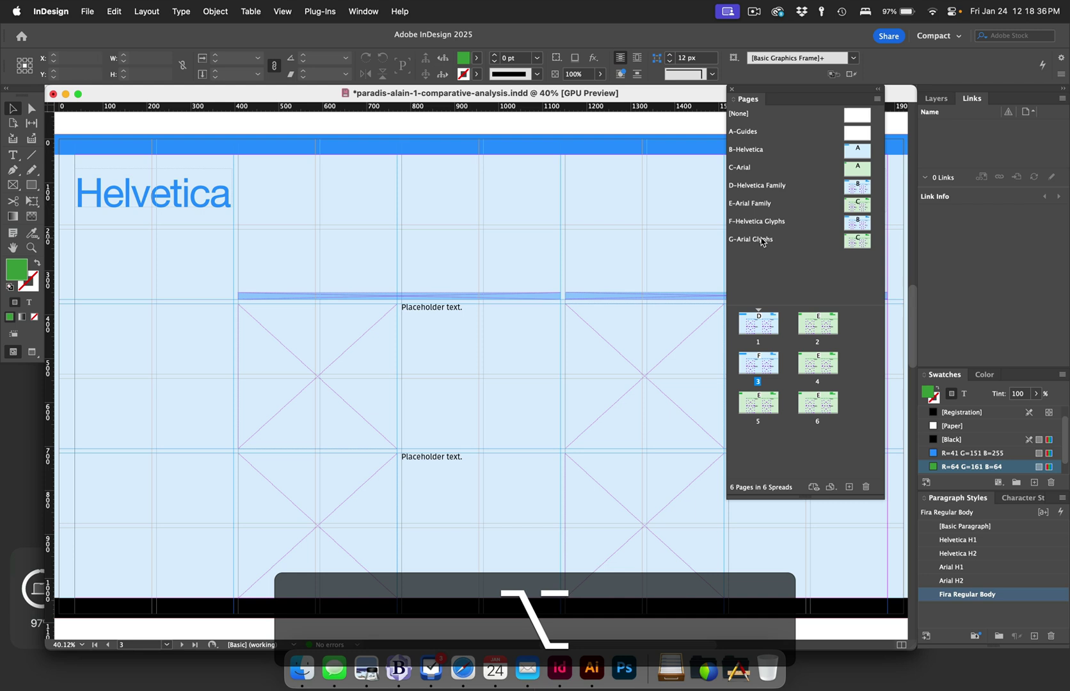
# - Apply the D-Helvetica Family parent to page 5
pyautogui.click(768, 407)
pyautogui.doubleClick(768, 407)
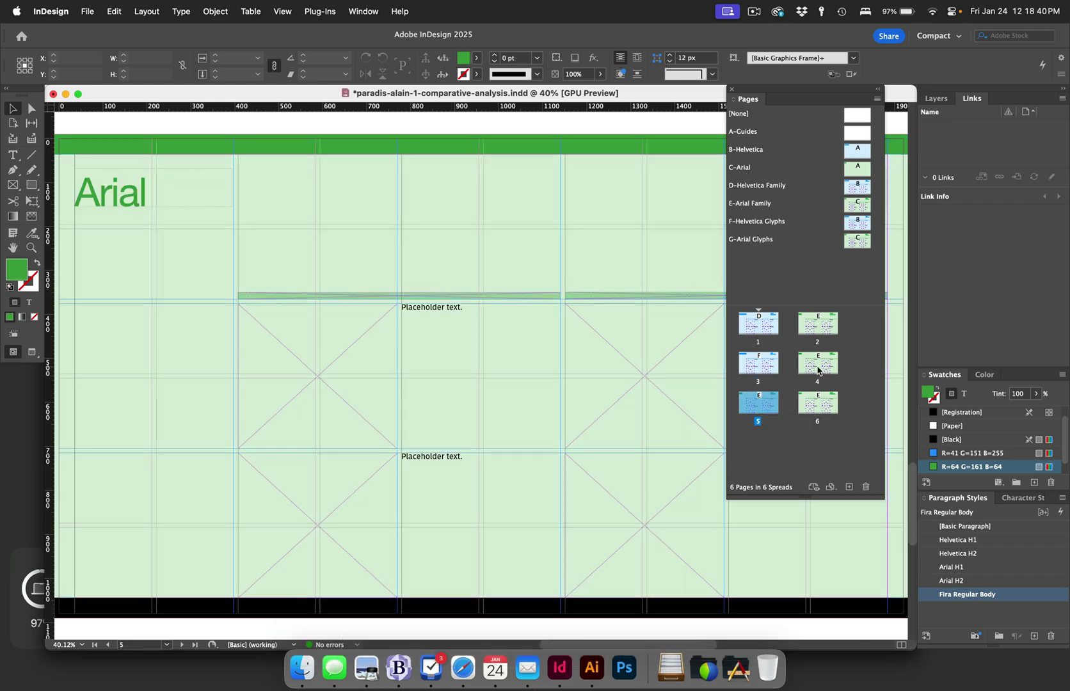
pyautogui.keyDown('alt'); pyautogui.click(765, 185); pyautogui.keyUp('alt')
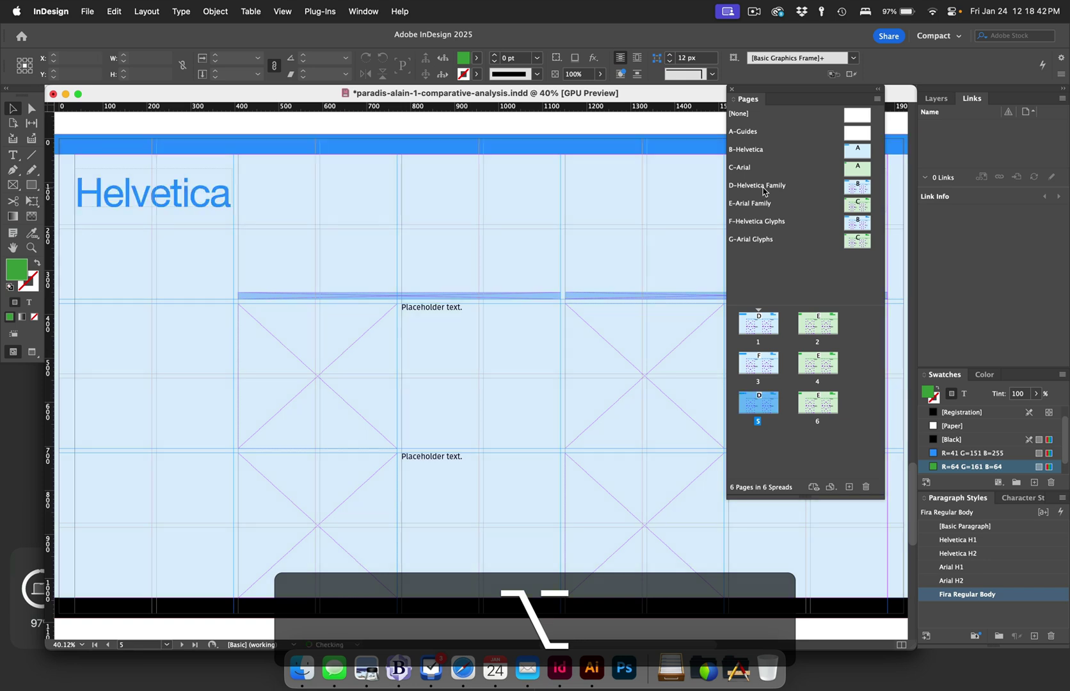
# - Save the document and move the page using the F-Helvetica Glyphs parent to directly after page 1
pyautogui.doubleClick(819, 403)
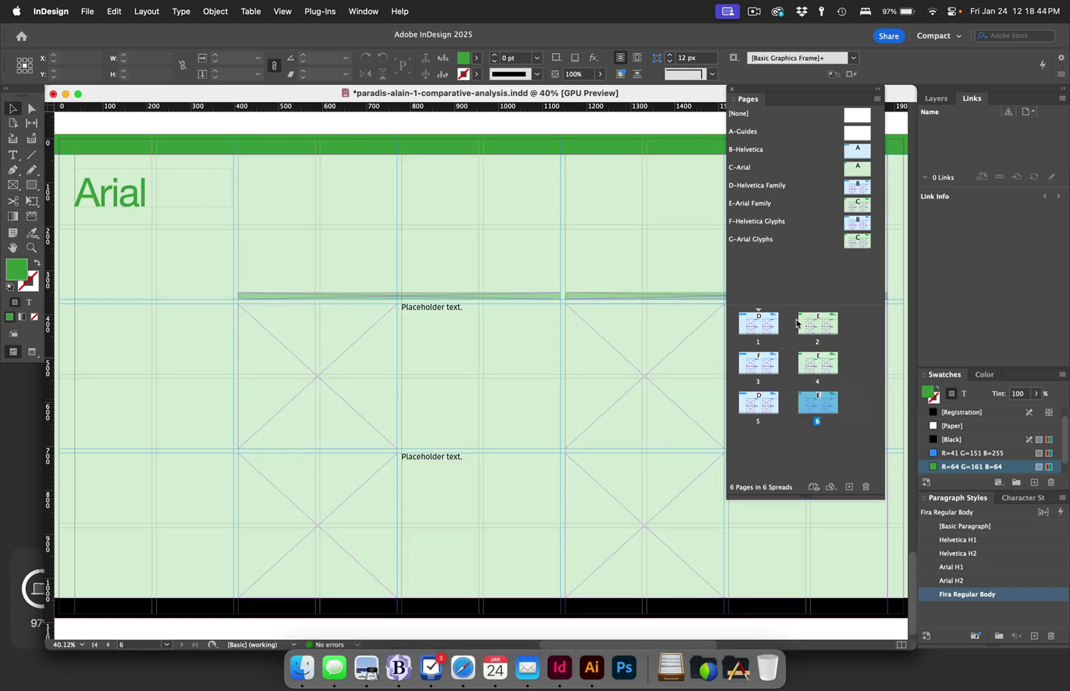
pyautogui.press('alt+super+s')
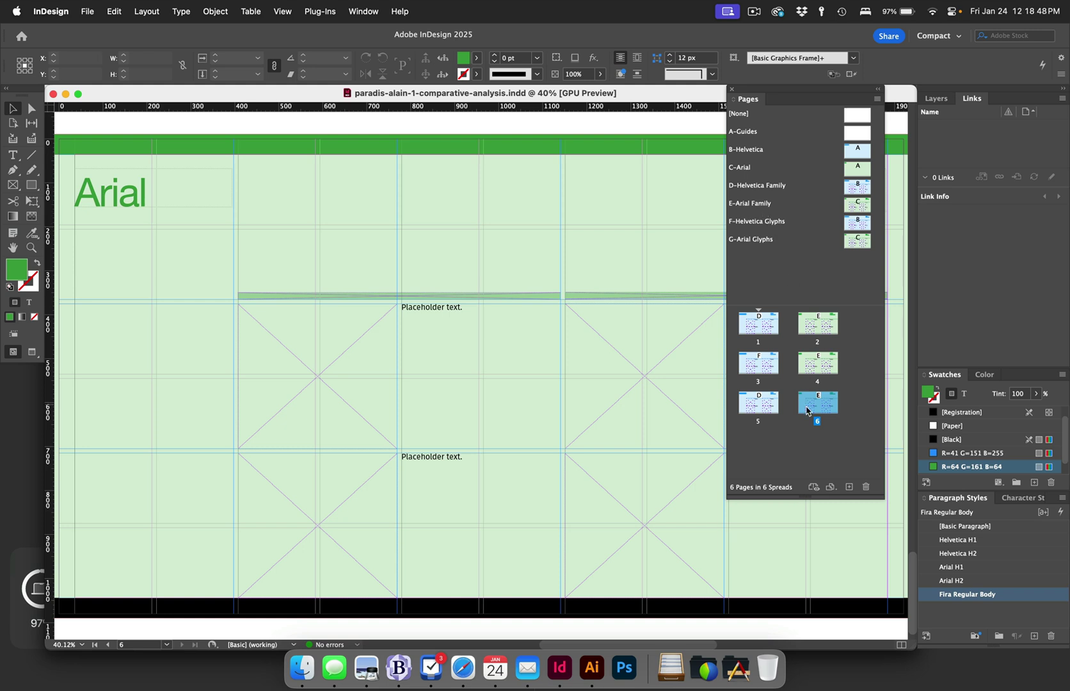
pyautogui.click(806, 435)
pyautogui.press('super+s')
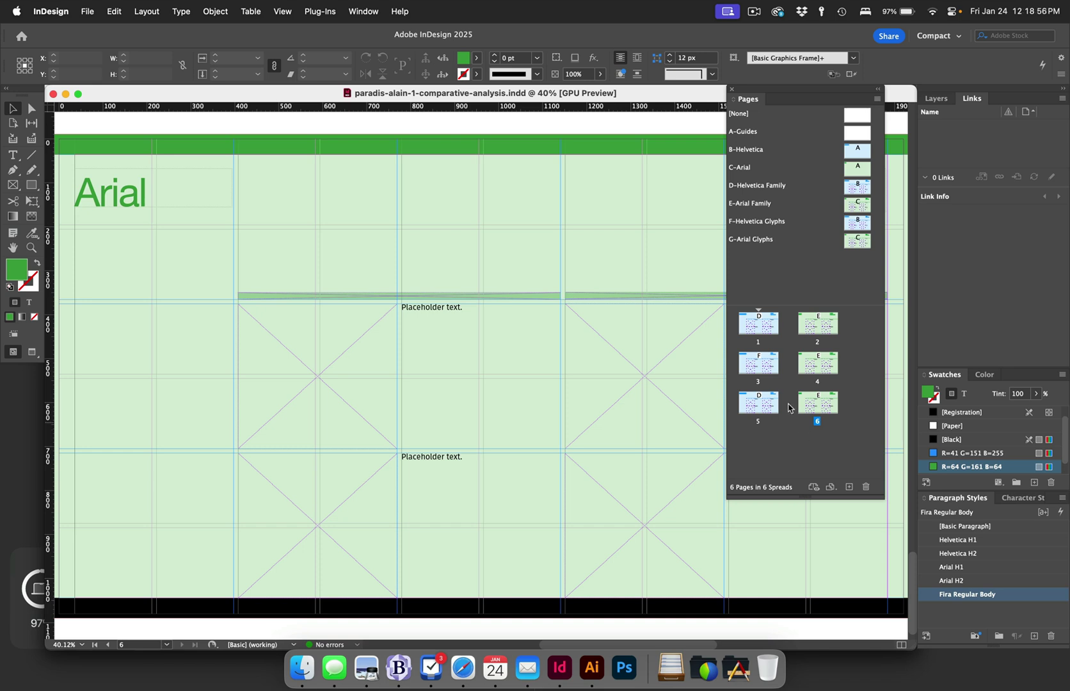
pyautogui.moveTo(777, 372); pyautogui.dragTo(773, 348)
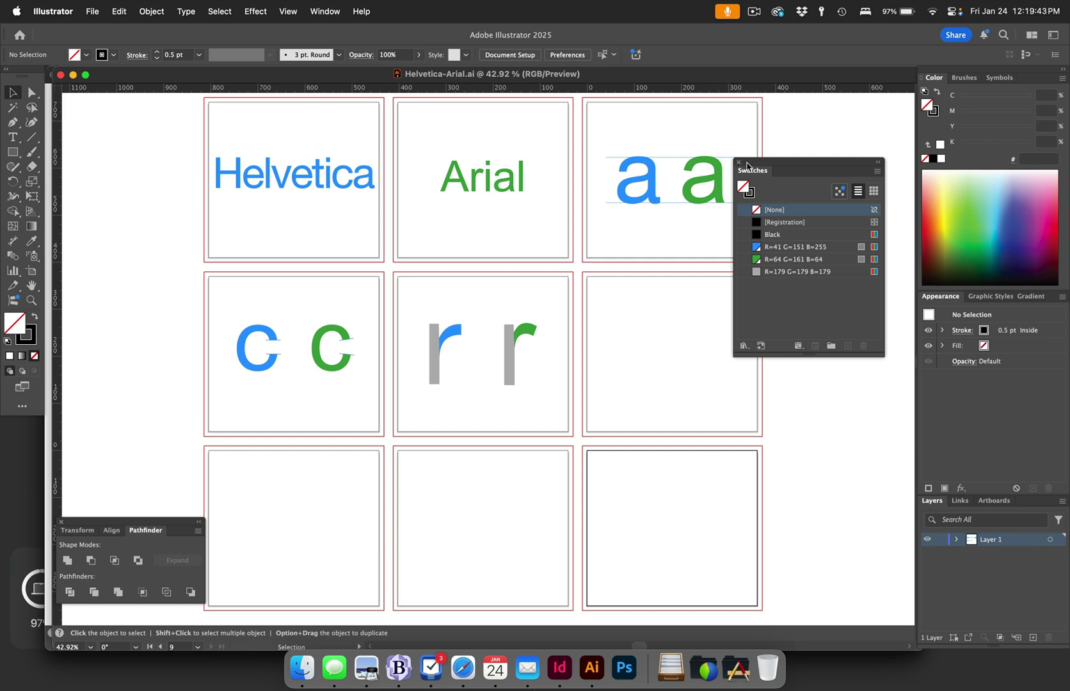
# - Move Illustrator's Swatches panel clear of the artboards, and switch back to InDesign
pyautogui.moveTo(752, 170); pyautogui.dragTo(805, 177)
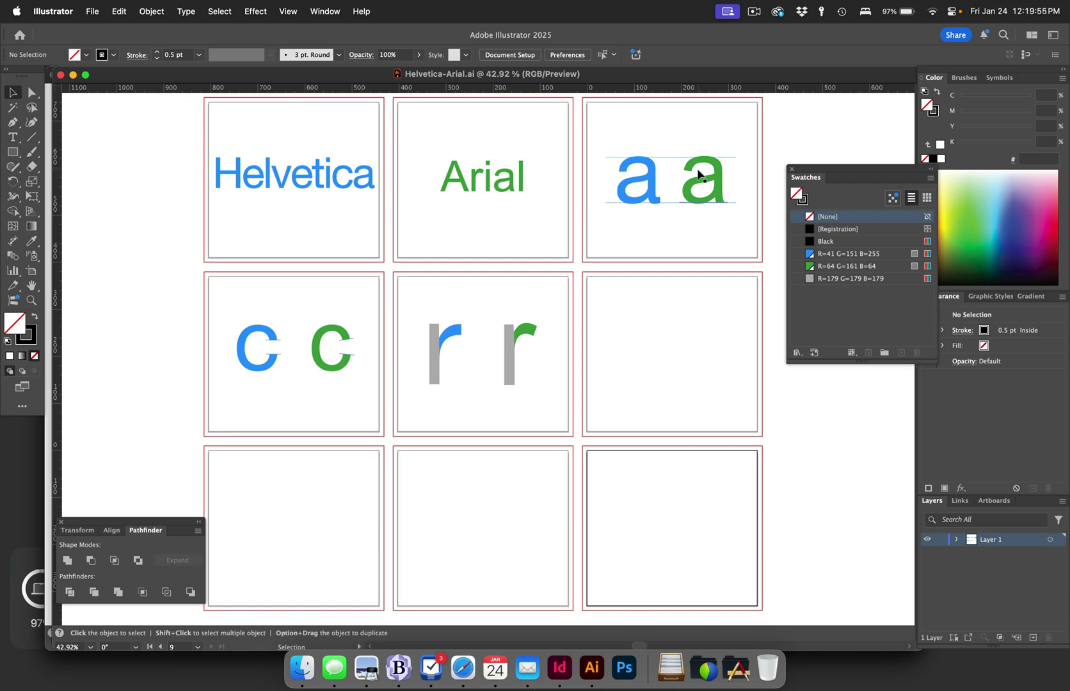
pyautogui.press('super+Tab')
pyautogui.press('super+Tab')
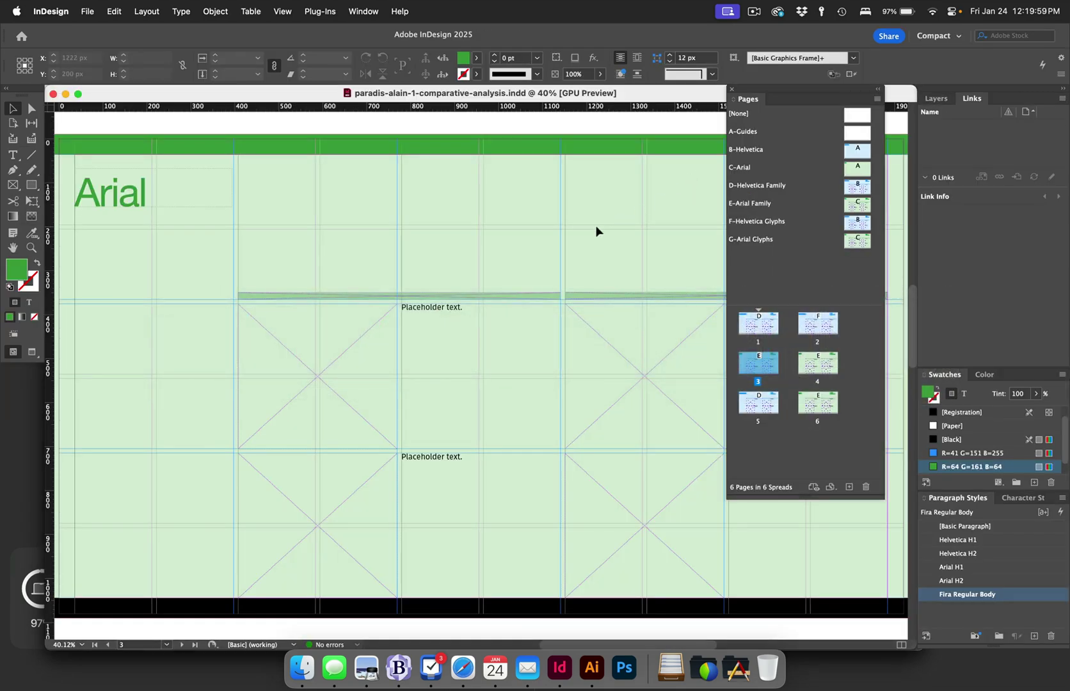
# - Place artboard 3 of Helvetica-Arial.ai from the Links folder, using import options, into the first upper graphic frame on page 3
pyautogui.press('super+d')
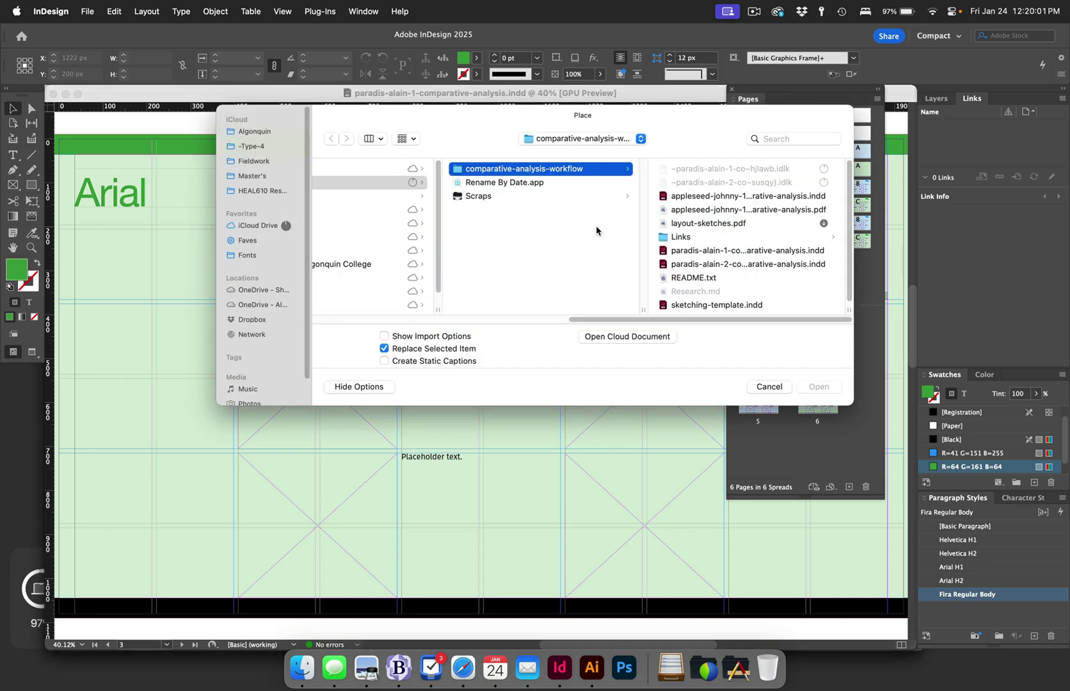
pyautogui.click(684, 237)
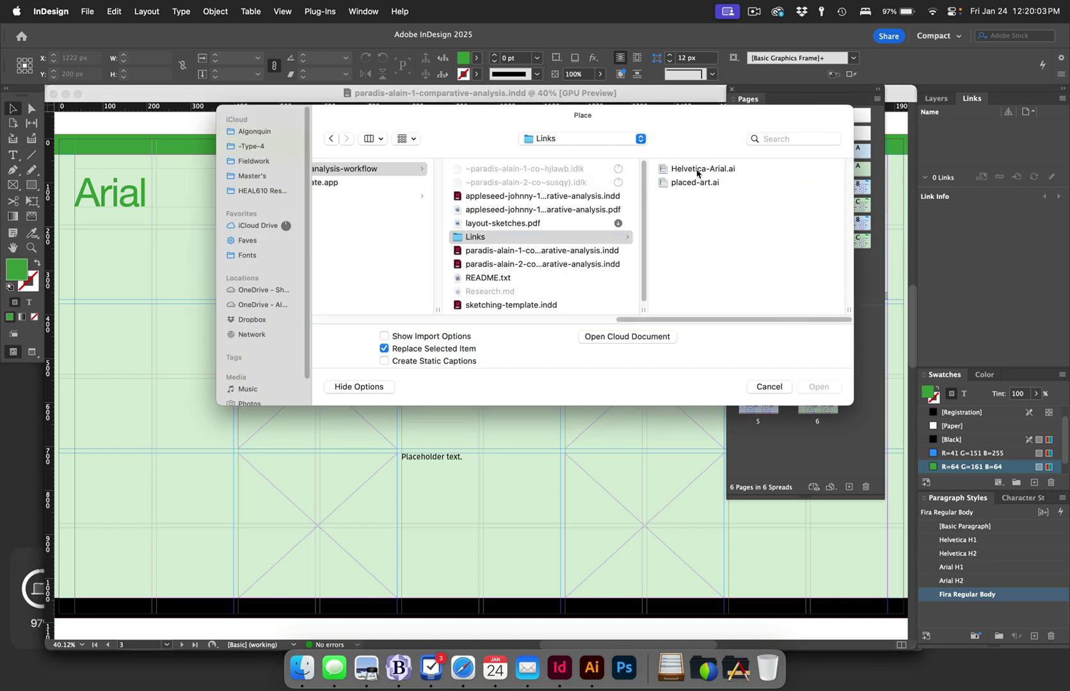
pyautogui.click(697, 172)
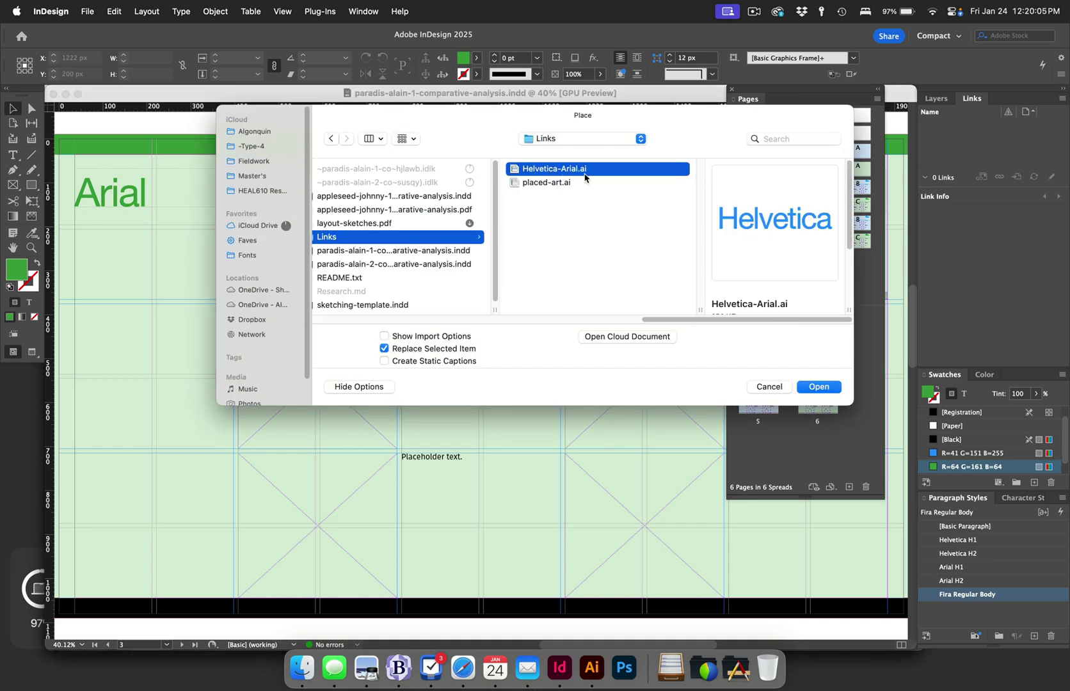
pyautogui.click(819, 387)
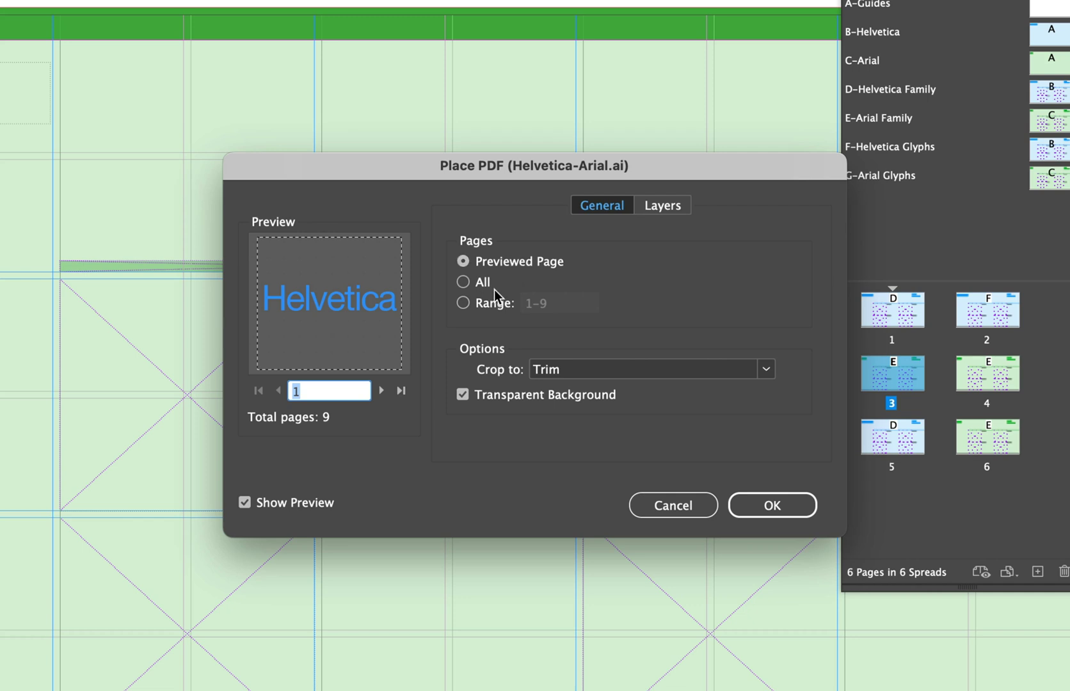
pyautogui.click(382, 390)
pyautogui.click(382, 391)
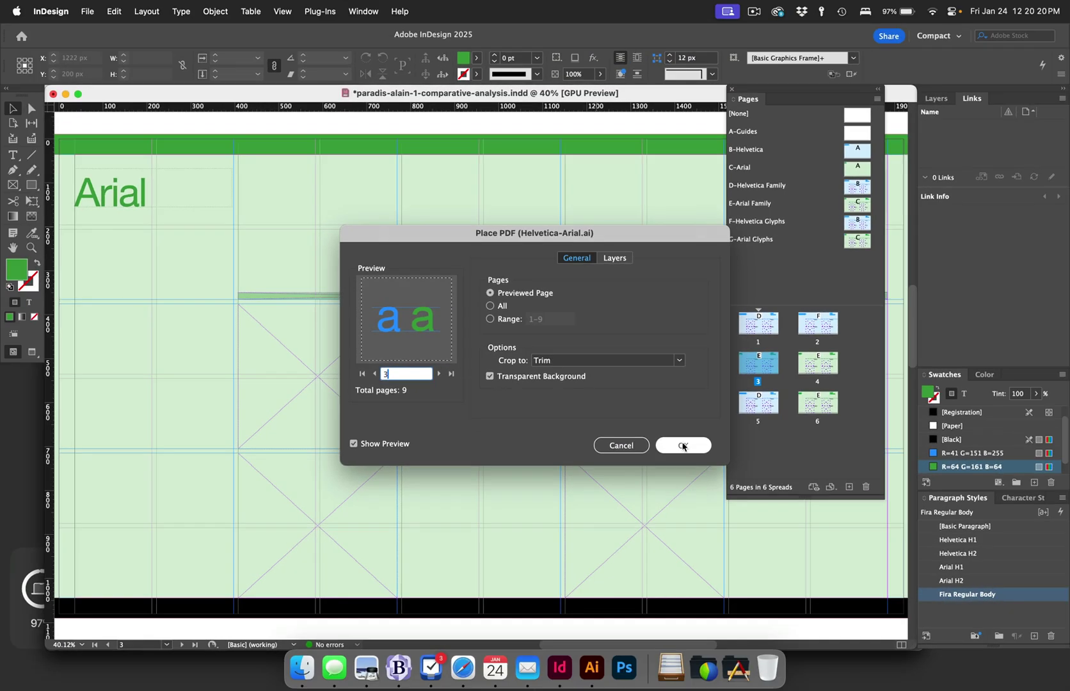
pyautogui.click(719, 469)
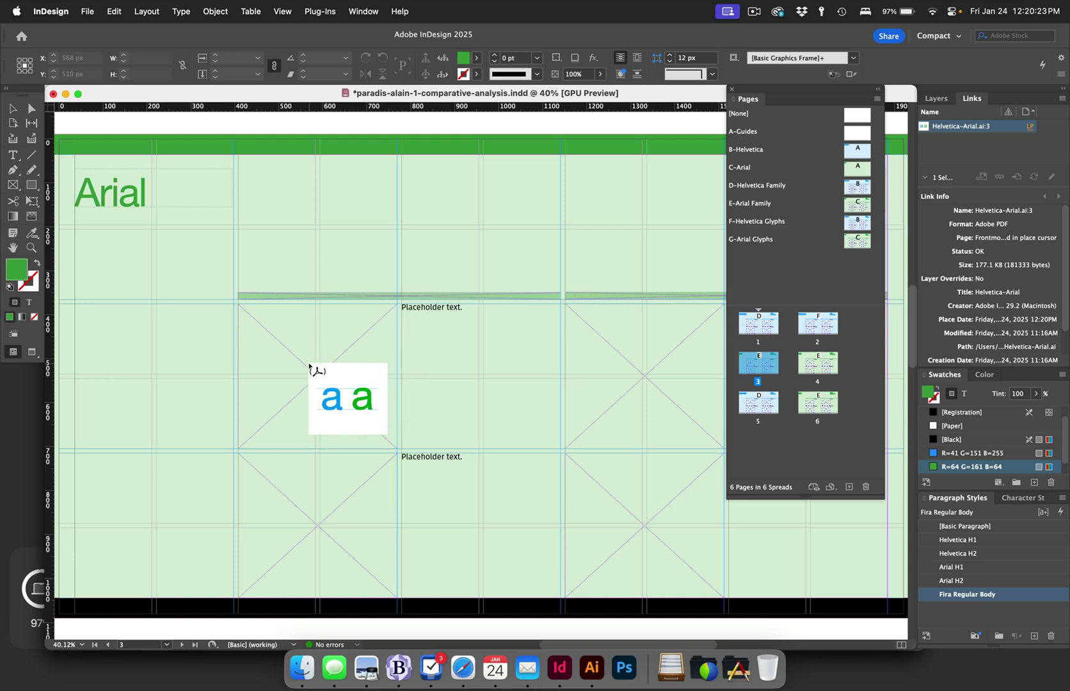
pyautogui.moveTo(279, 350); pyautogui.dragTo(280, 354)
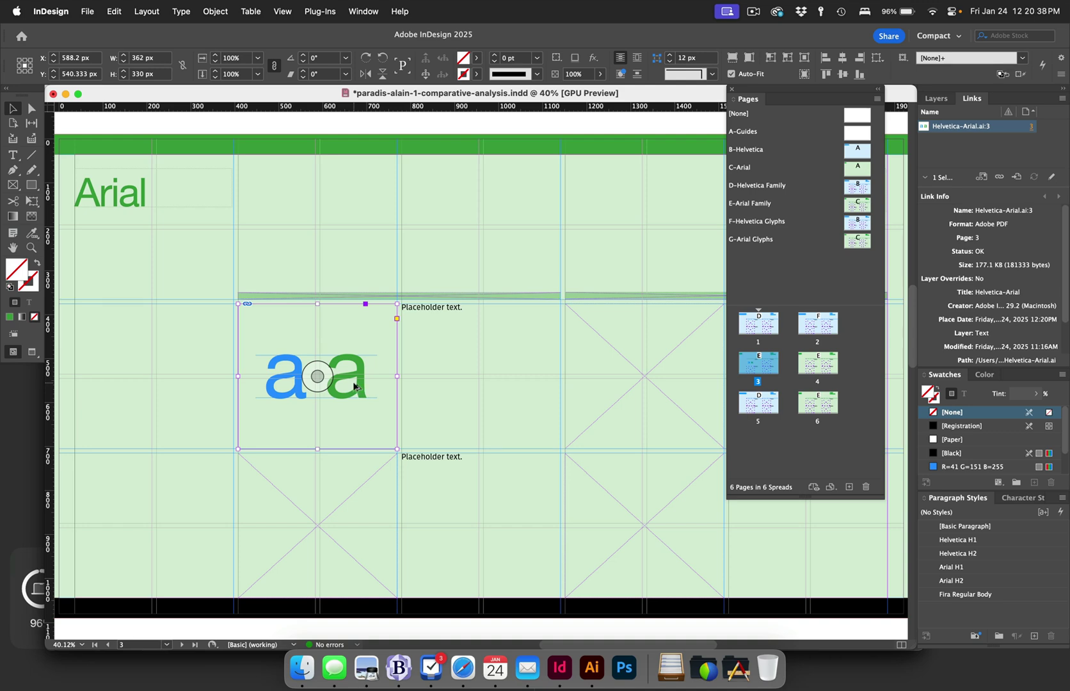
# - Edit the placed artwork's original in Illustrator by moving the green "a" lower, save it, and return to InDesign
pyautogui.keyDown('alt'); pyautogui.doubleClick(353, 385); pyautogui.keyUp('alt')
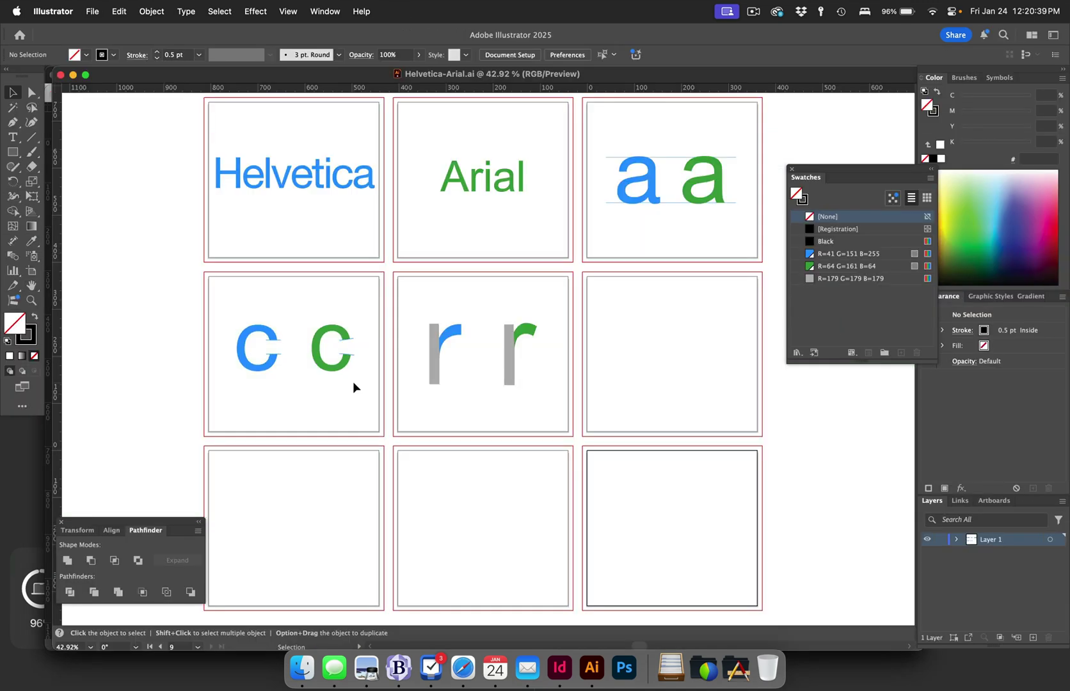
pyautogui.moveTo(718, 200); pyautogui.dragTo(716, 210)
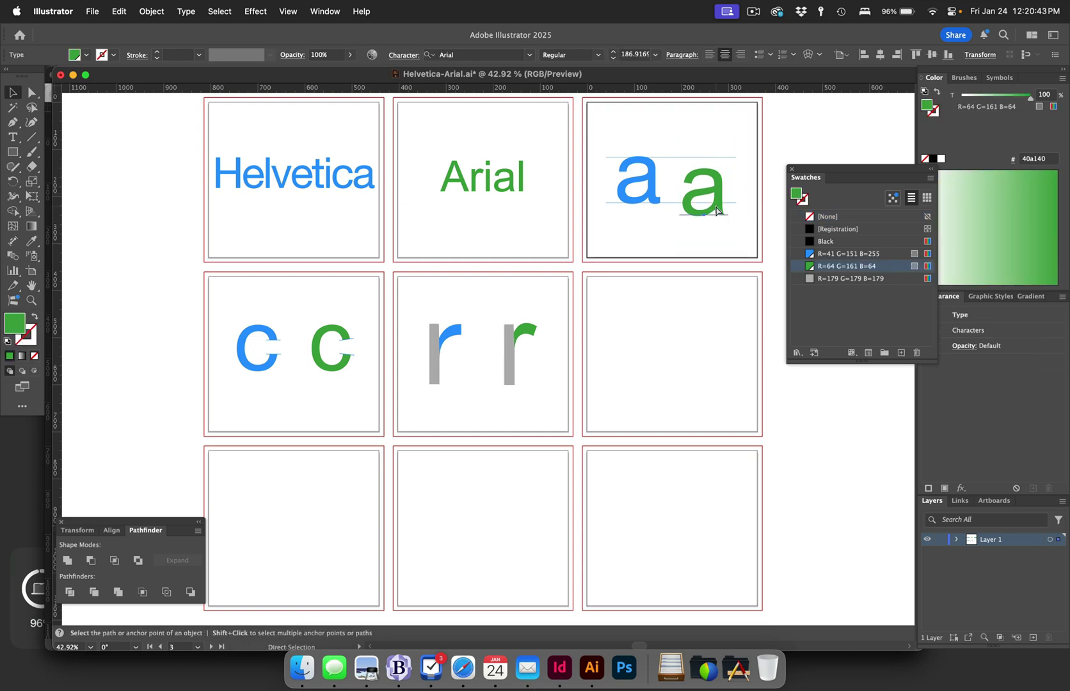
pyautogui.press('super+s')
pyautogui.press('super+Tab')
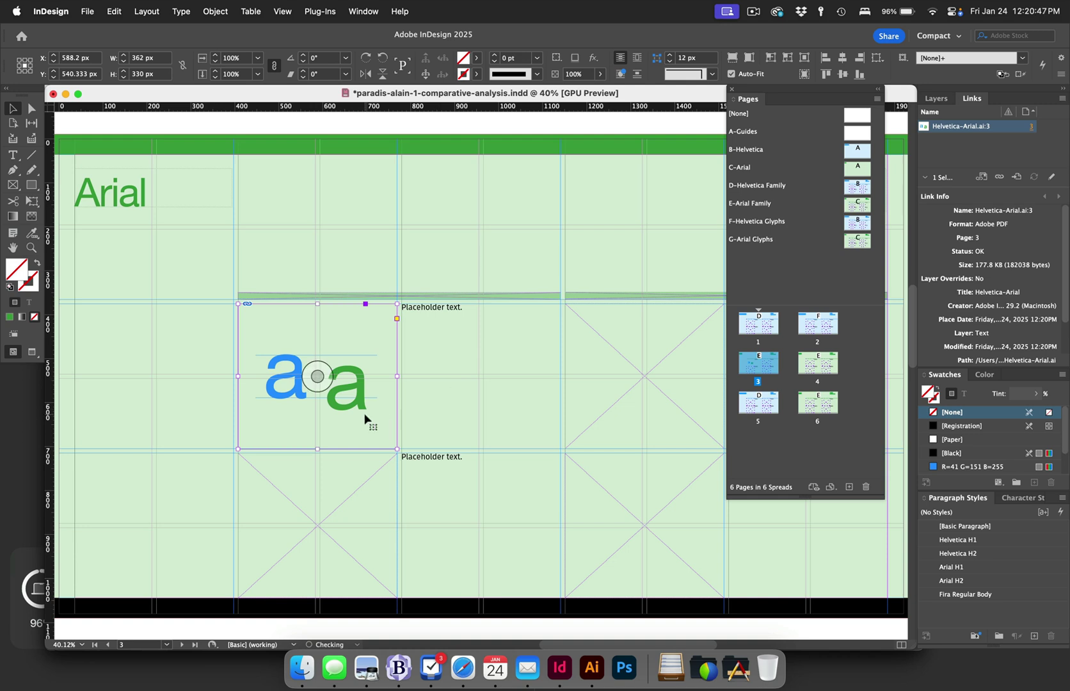
# - Reopen the placed artwork's original in Illustrator, realign the green "a" with the blue one, save, and return to InDesign
pyautogui.keyDown('alt'); pyautogui.doubleClick(251, 308); pyautogui.keyUp('alt')
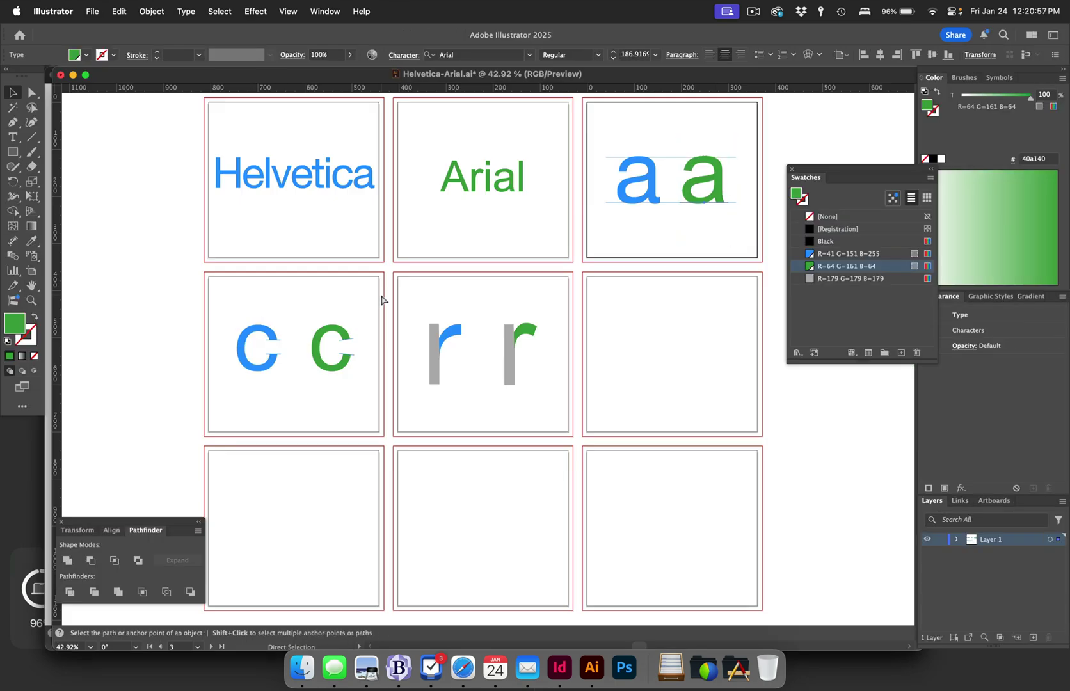
pyautogui.press('super+s')
pyautogui.press('super+Tab')
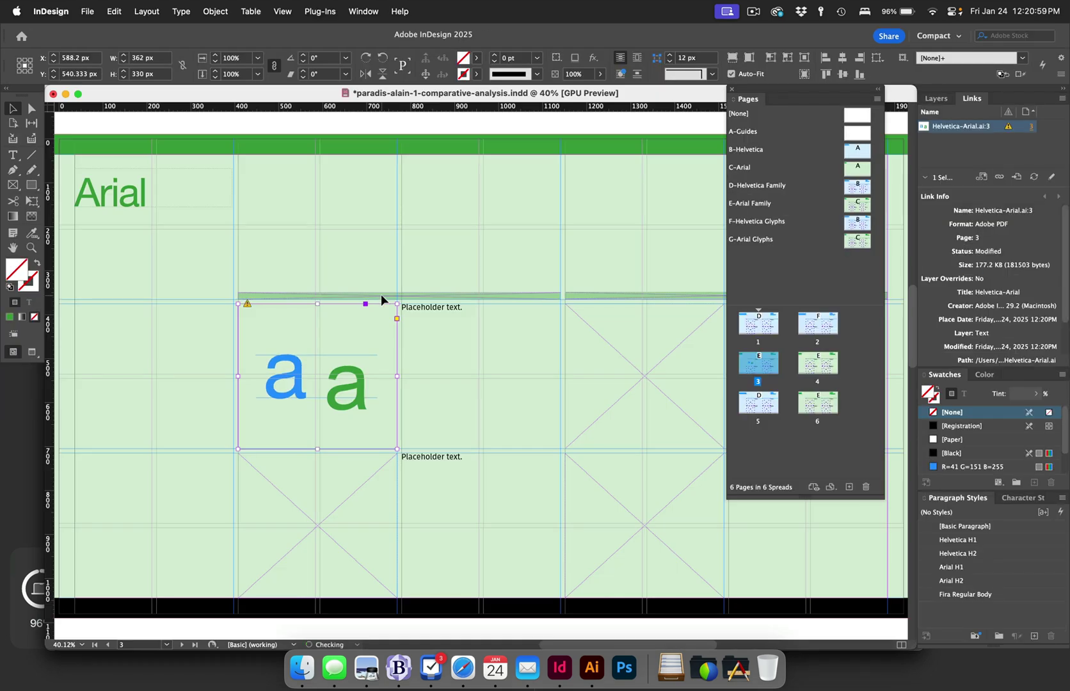